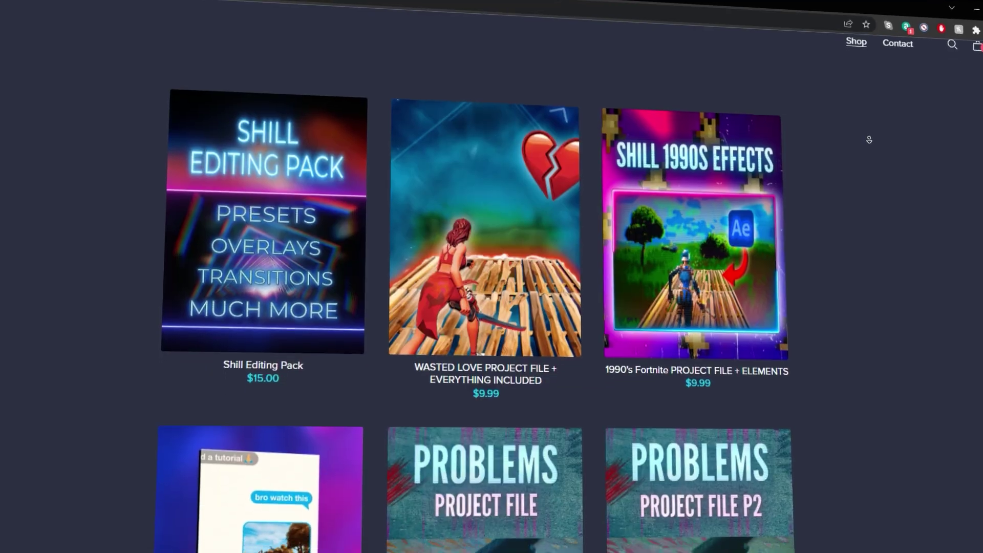
scroll(492, 277, "down", 10)
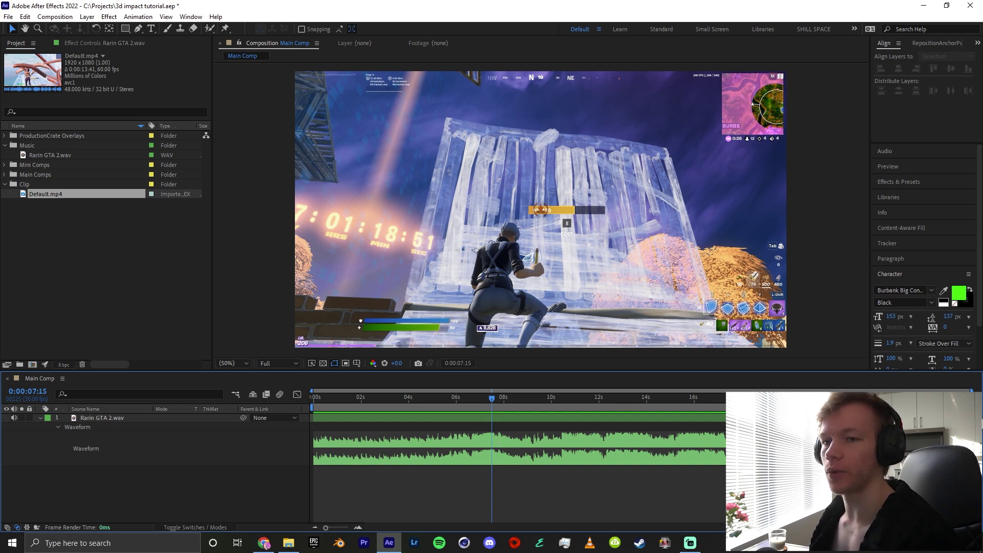
Preview the music around seven seconds and add a composition marker at 0:00:07:13 with the comment "Start impact"
left_click(471, 399)
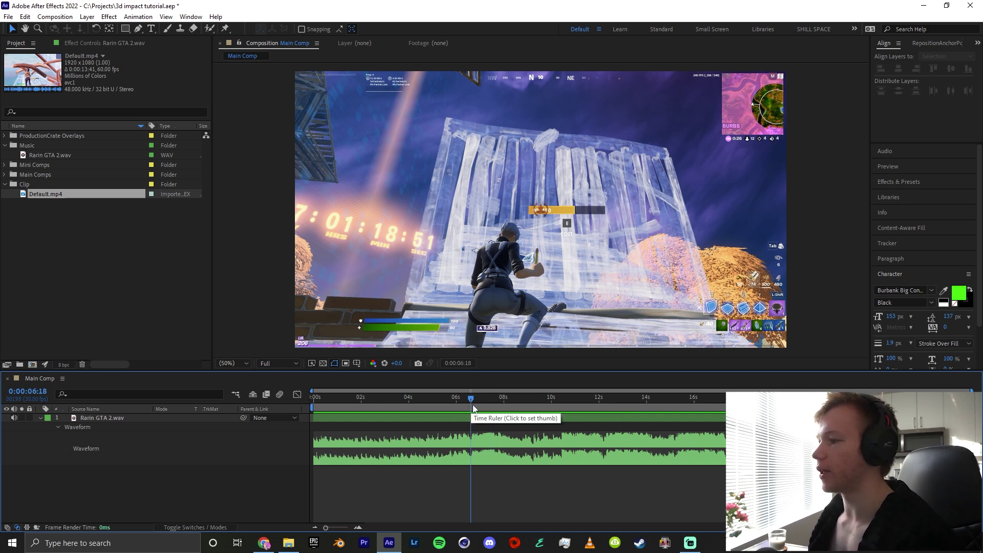
left_click_drag(468, 401, 477, 403)
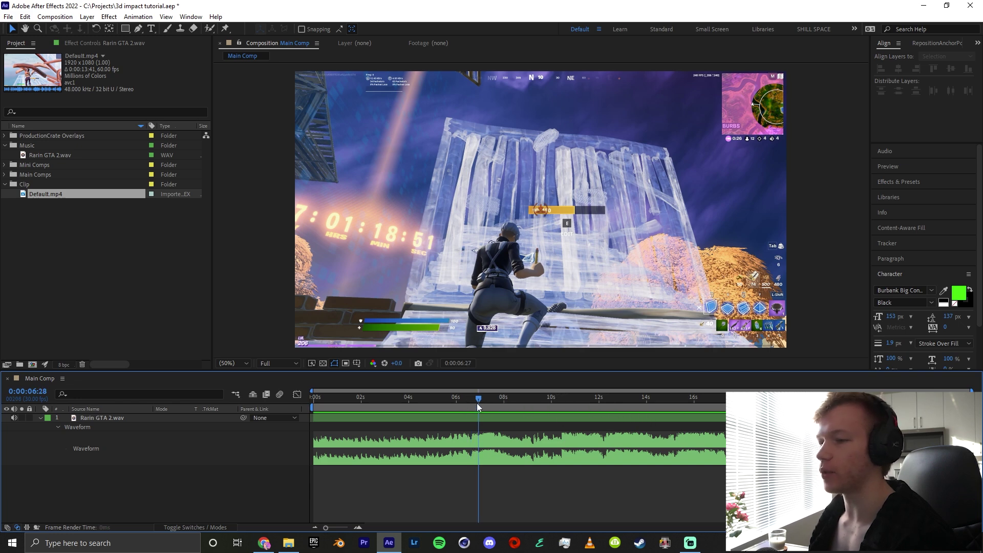
scroll(469, 448, "up", 4)
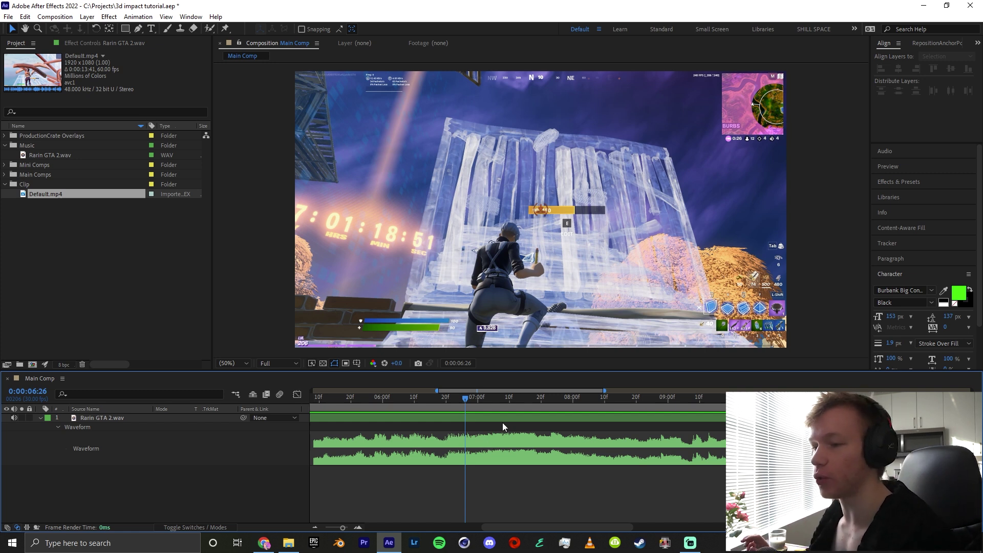
left_click_drag(464, 397, 376, 414)
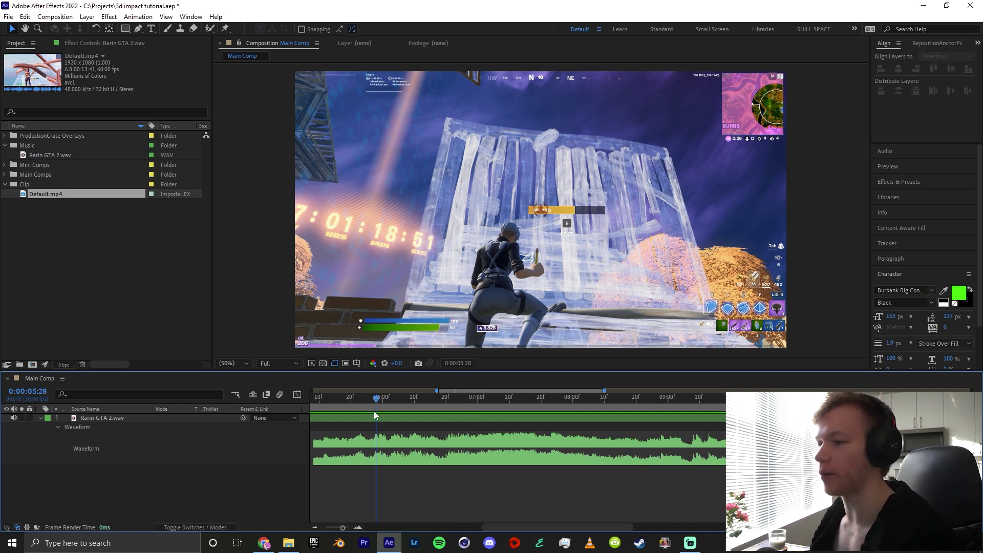
key("space")
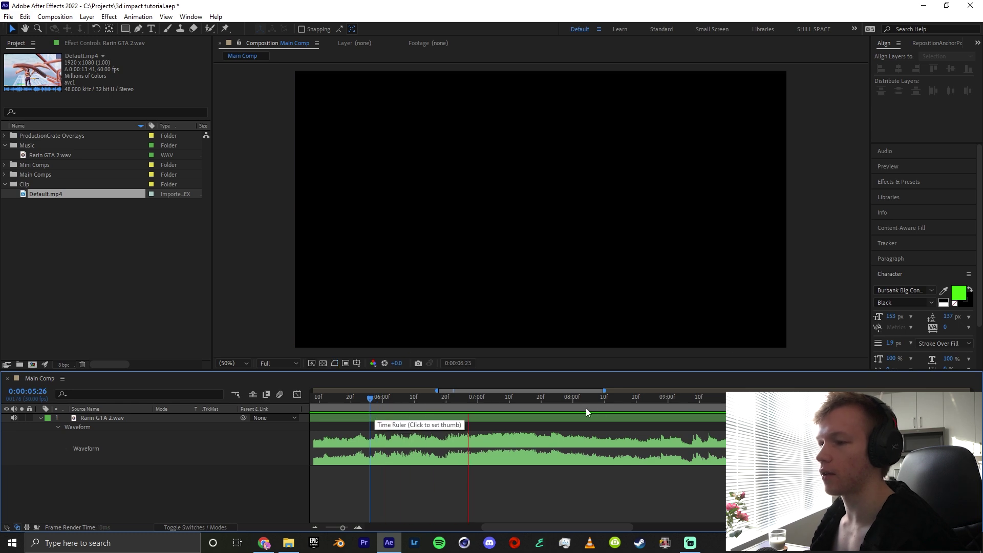
left_click(519, 400)
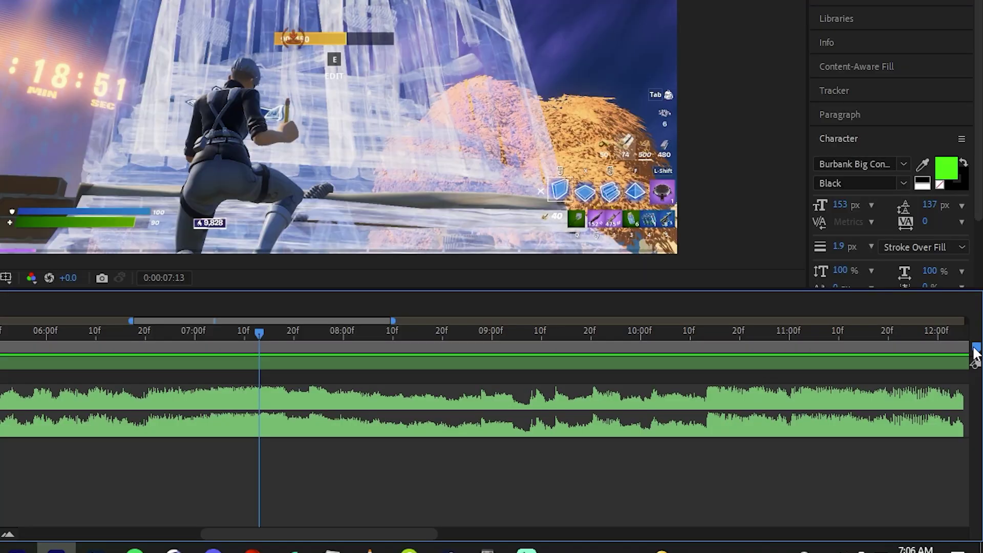
right_click(259, 350)
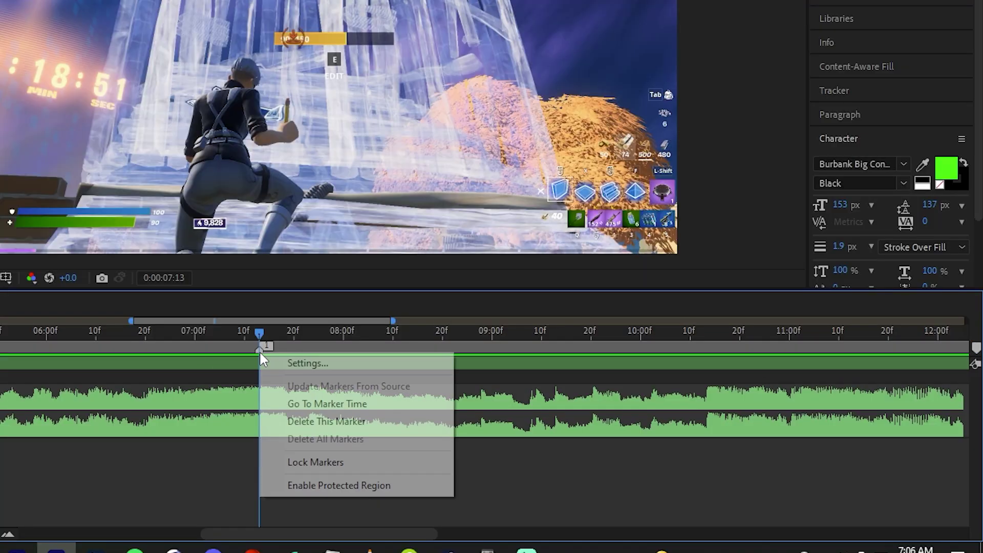
left_click(276, 358)
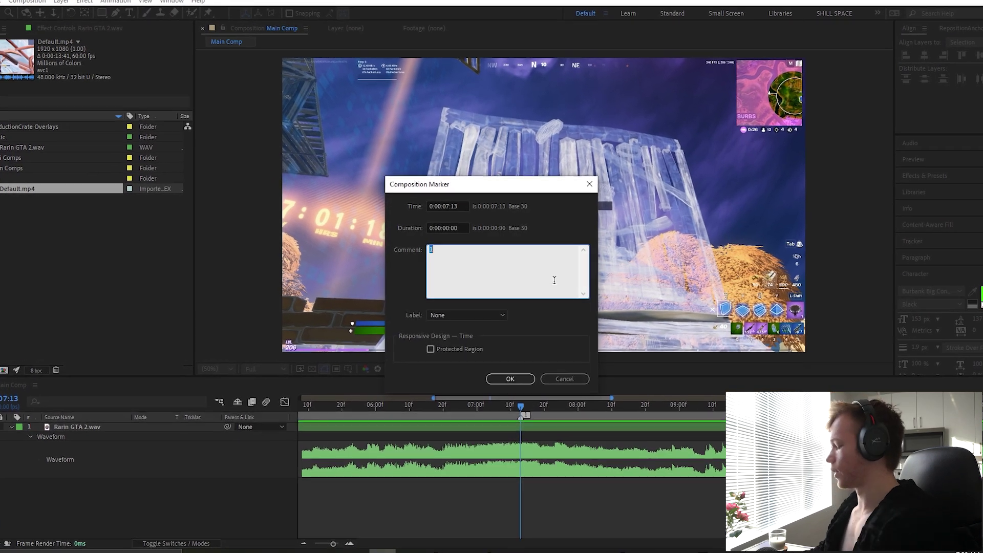
type("Start impact")
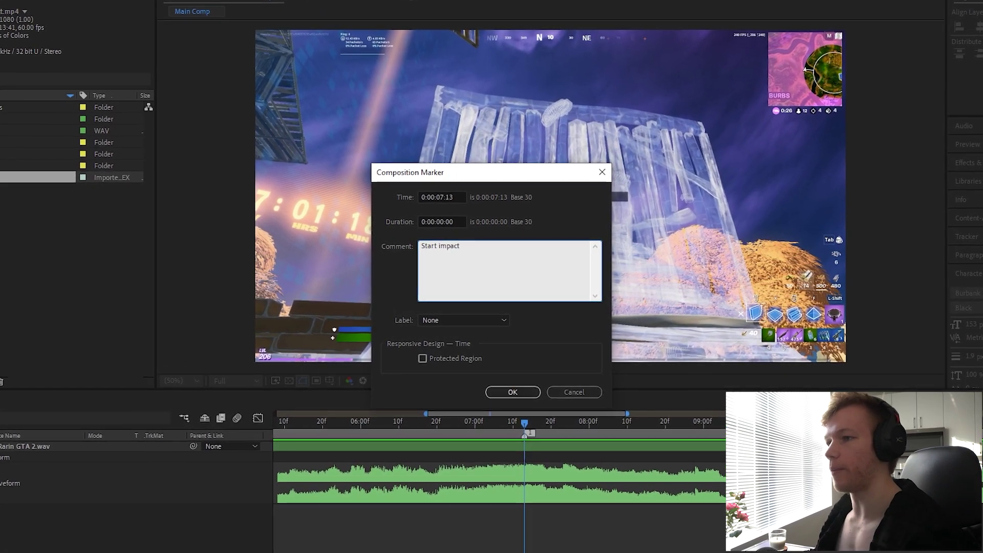
left_click(512, 391)
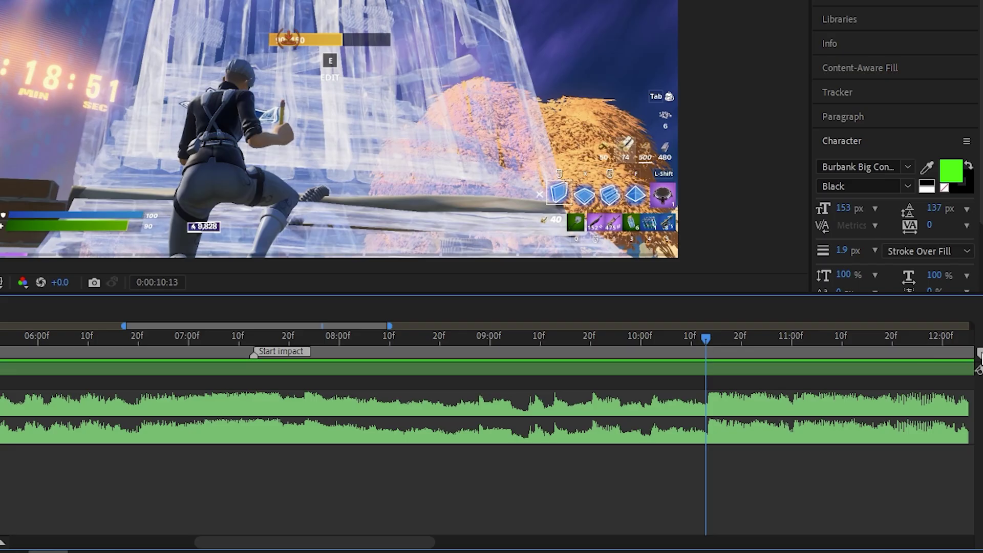
Add a composition marker at 0:00:10:13 with the comment "End marker"
key("KP_Multiply")
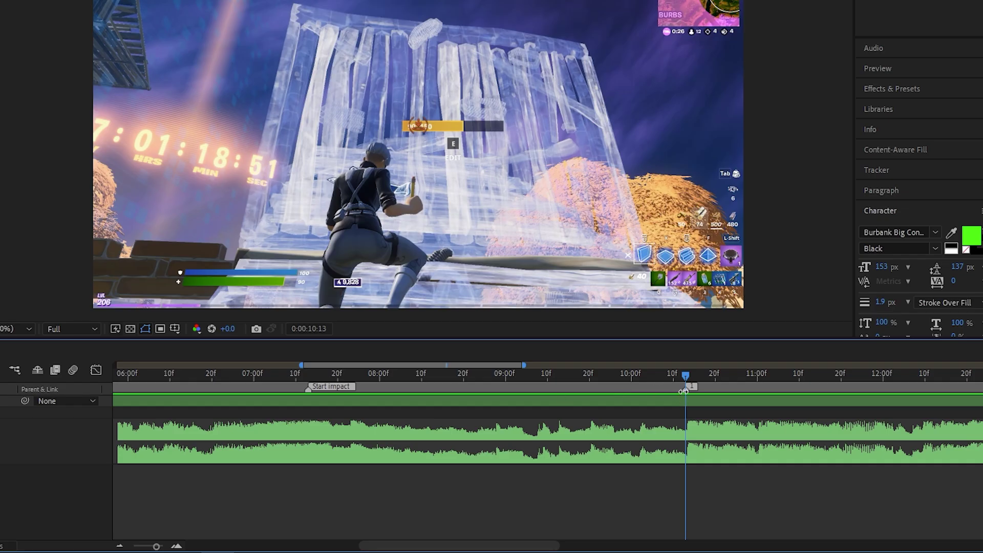
right_click(684, 391)
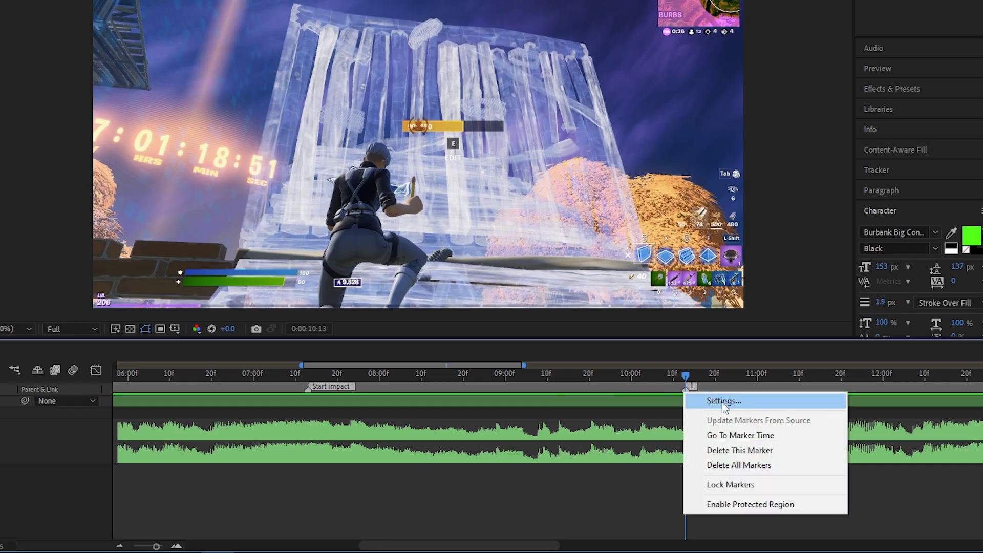
left_click(721, 401)
type("End marker")
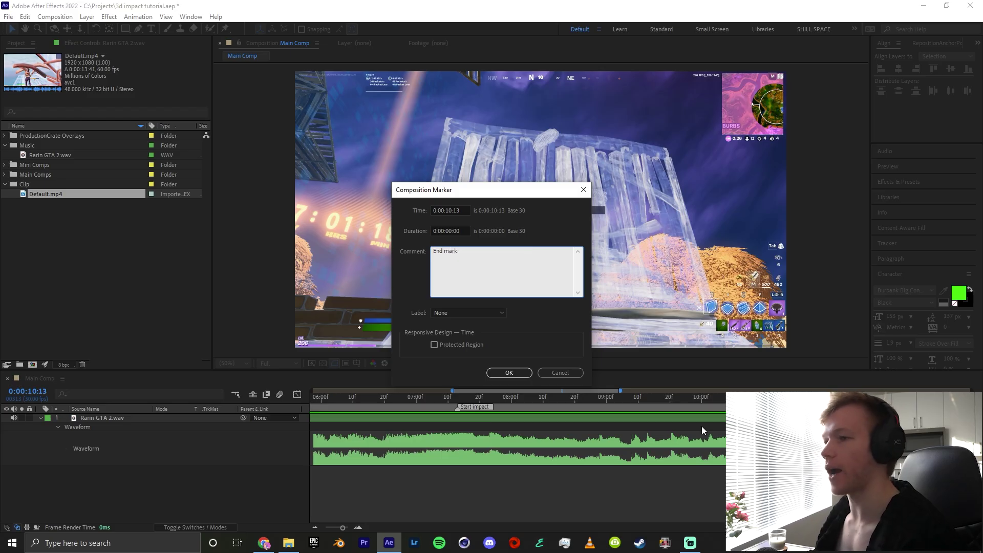
left_click(509, 373)
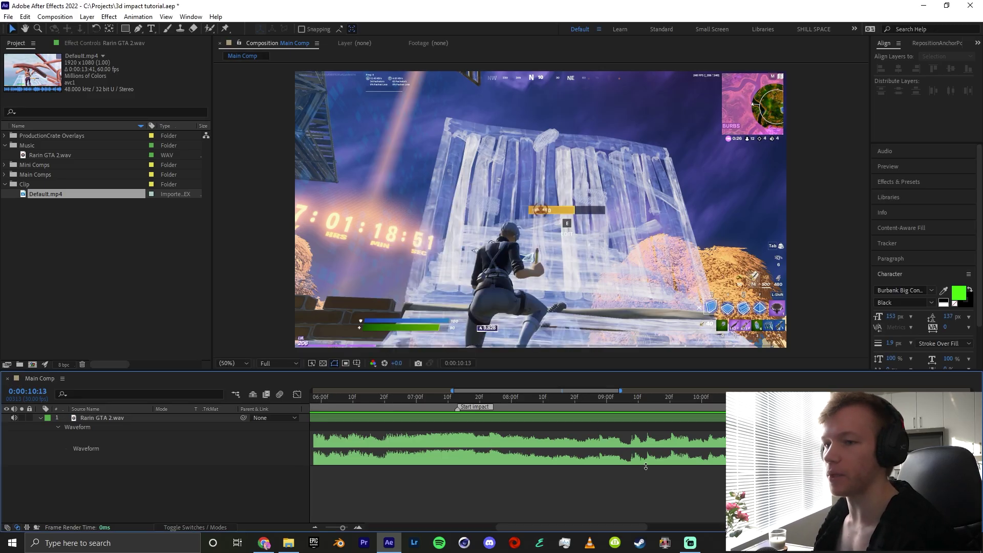
Place Default.mp4 above the music layer and slide it in time so the shot lines up with the Start impact marker
key("minus")
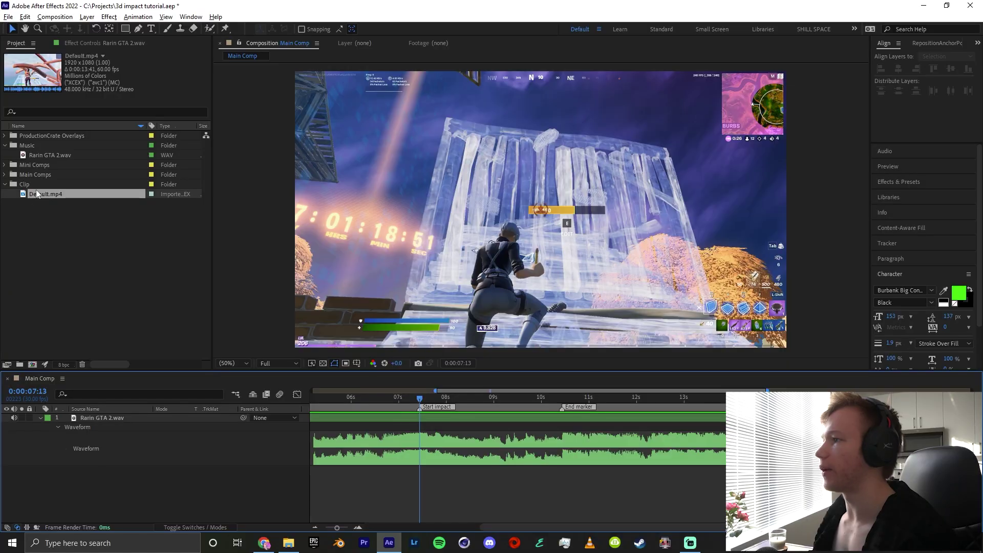
left_click_drag(36, 194, 95, 420)
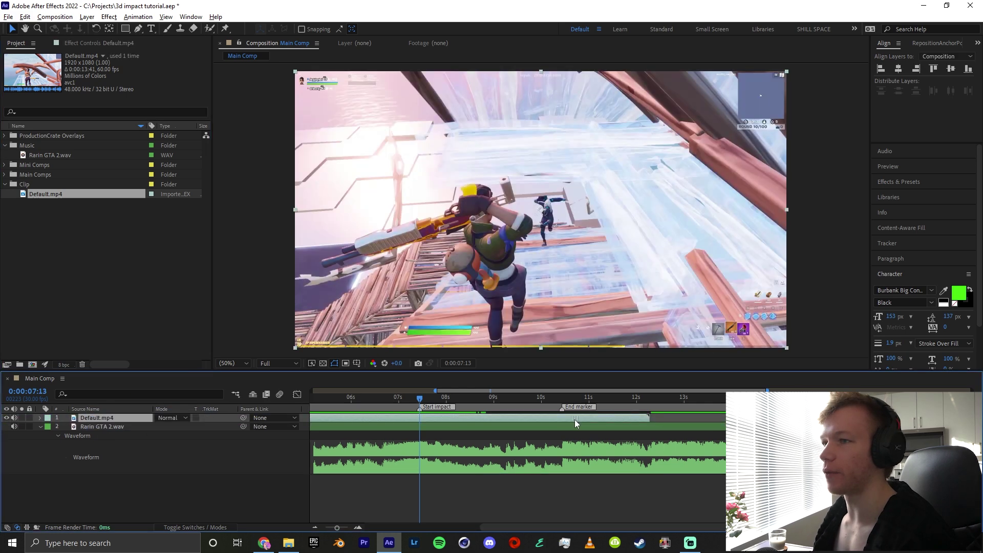
left_click_drag(561, 420, 555, 421)
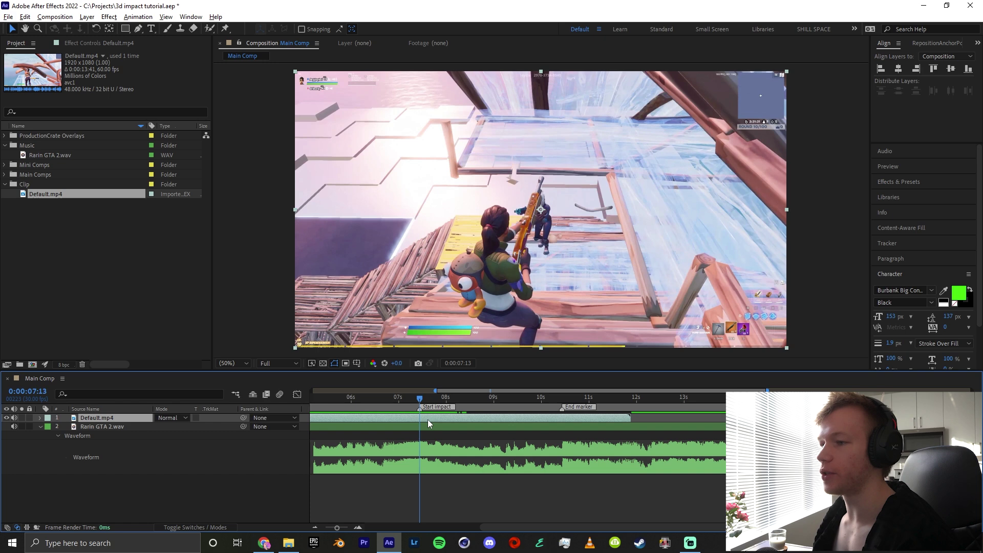
Split the Default.mp4 layer at the Start impact marker and move its second part to begin at the End marker
key("ctrl+shift+d")
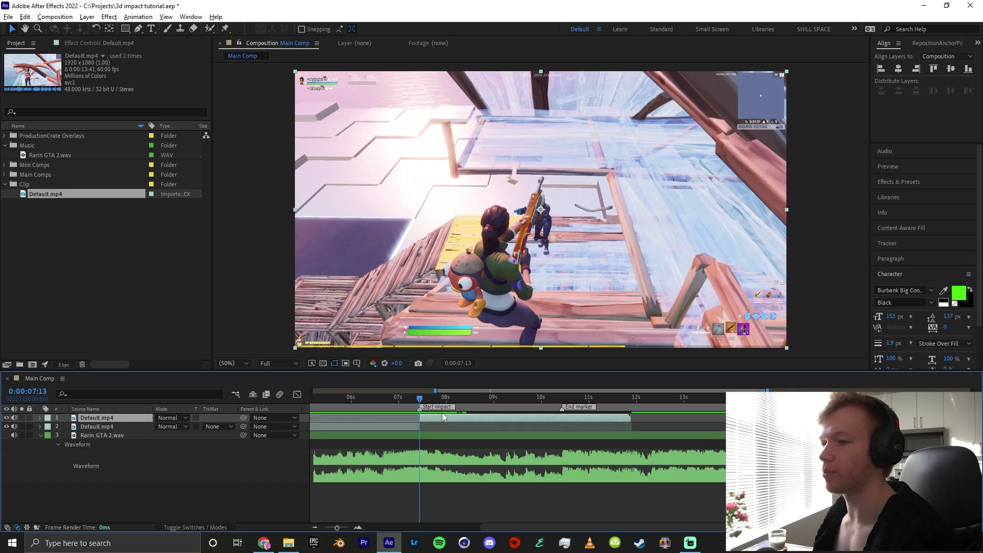
left_click(563, 399)
mouse_move(444, 423)
left_mouse_down()
mouse_move(582, 416)
mouse_move(407, 426)
left_mouse_up()
key("minus")
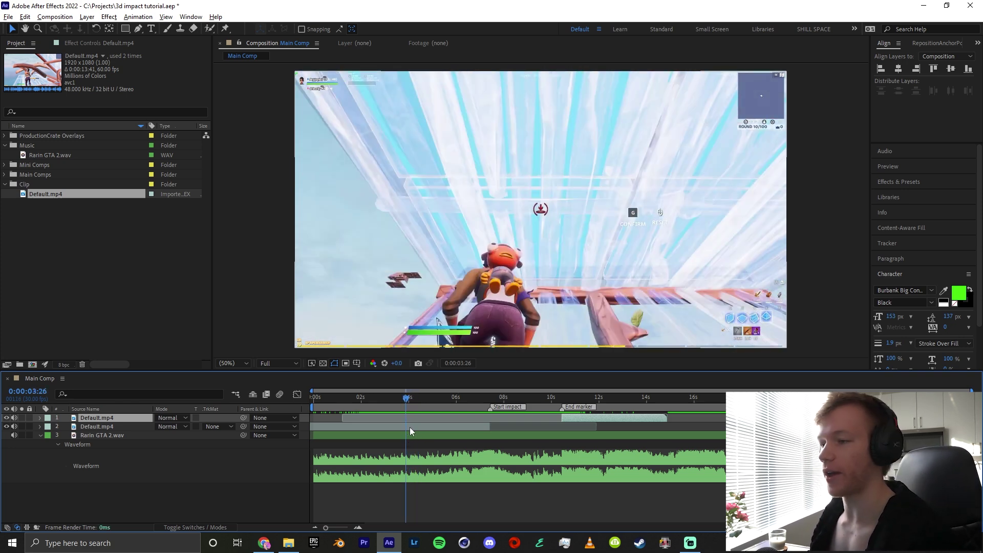
Duplicate the first clip part and trim the copy to its last frame at 0:00:07:12, just before the Start impact marker
left_click(408, 428)
left_click_drag(401, 406, 309, 432)
mouse_move(475, 397)
left_mouse_down()
mouse_move(468, 407)
mouse_move(478, 407)
mouse_move(438, 413)
mouse_move(489, 415)
left_mouse_up()
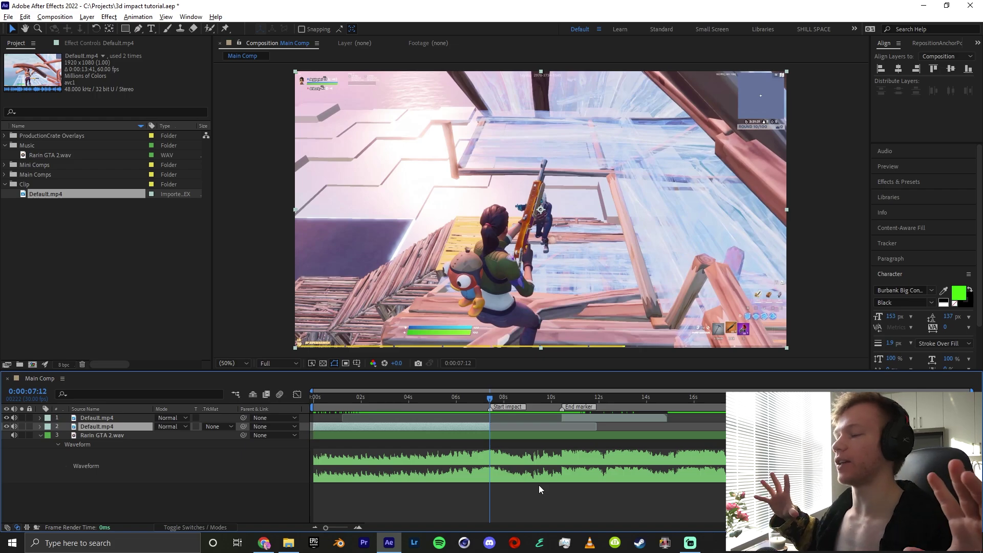
key("equal")
key("equal")
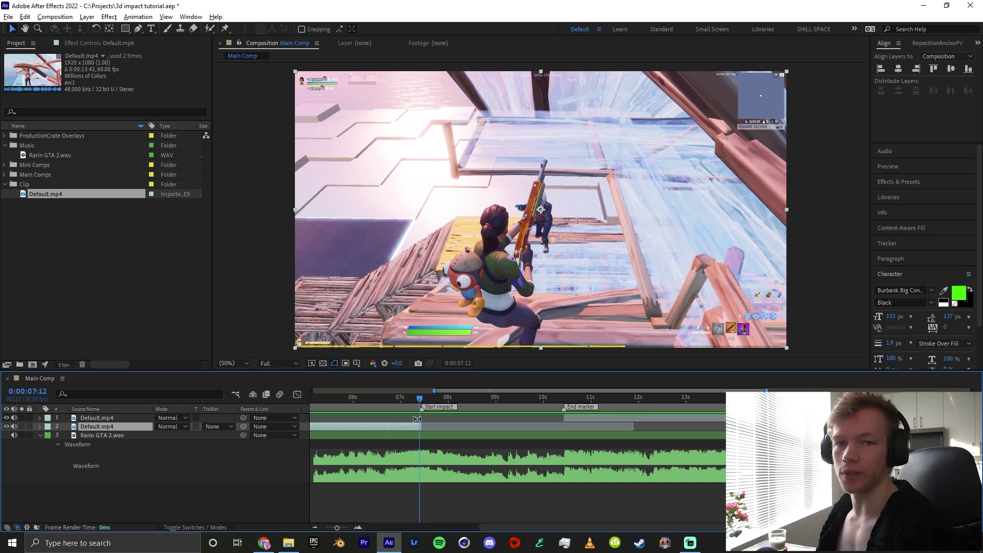
key("ctrl+d")
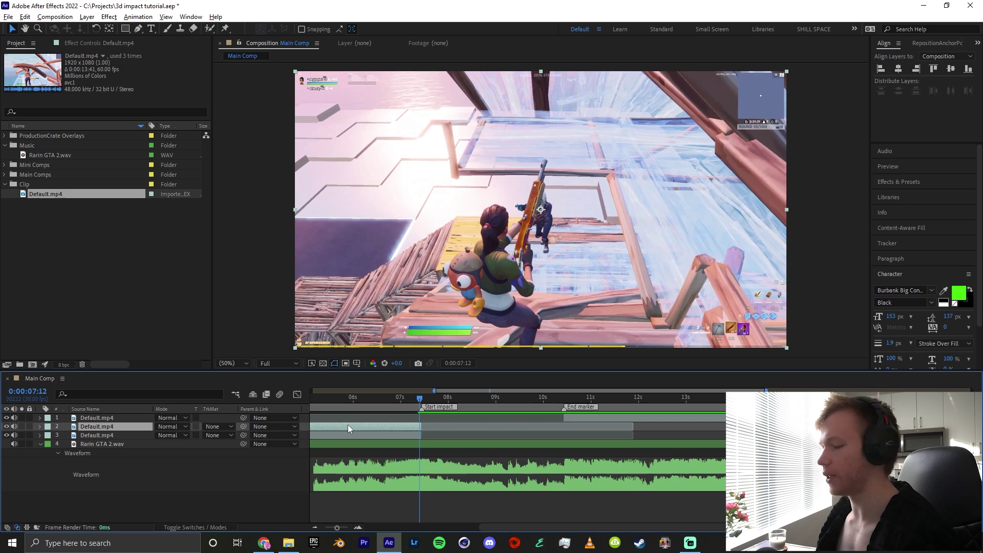
scroll(415, 427, "up", 2)
left_click_drag(404, 398, 403, 399)
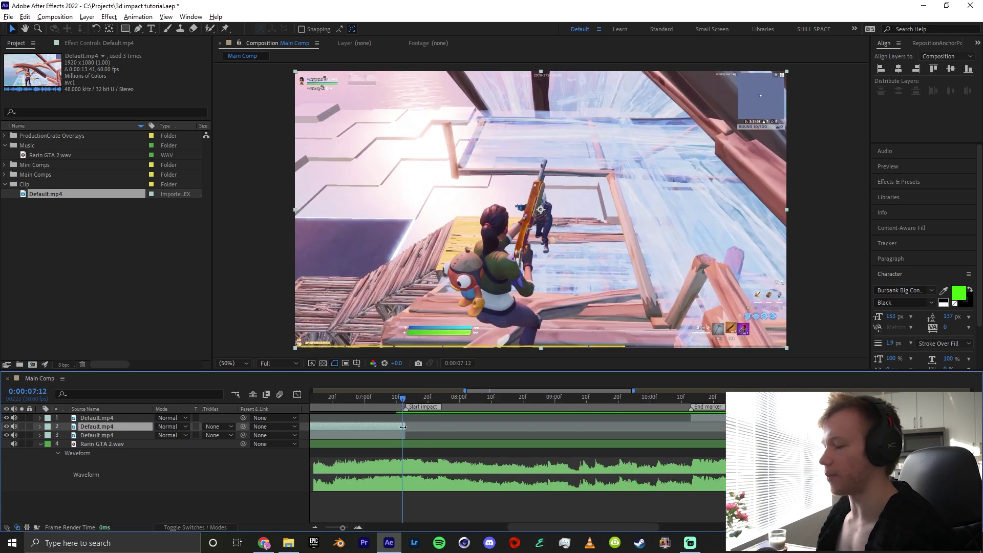
left_click_drag(404, 428, 406, 427)
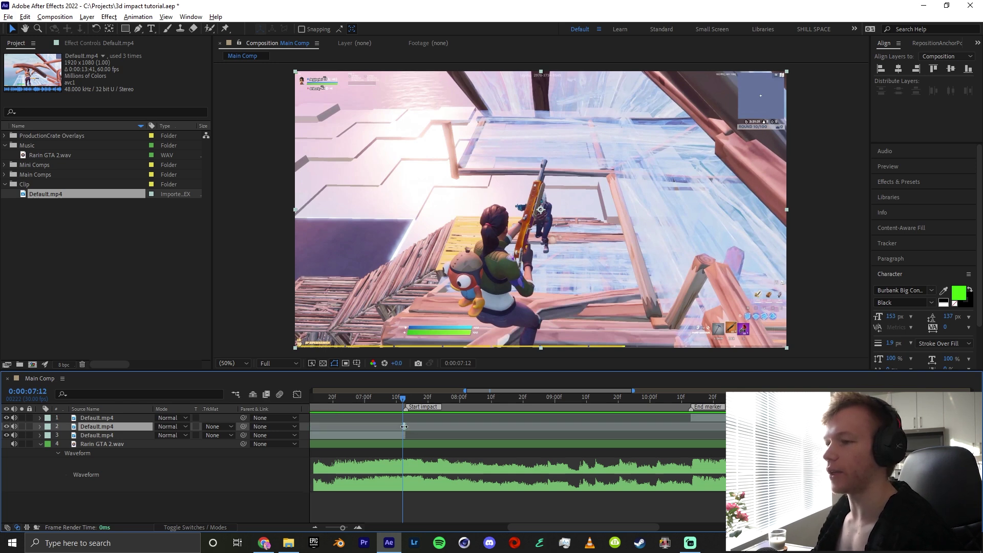
Apply Freeze Frame to the one-frame copy, extend it to the End marker and preview the gap
right_click(404, 427)
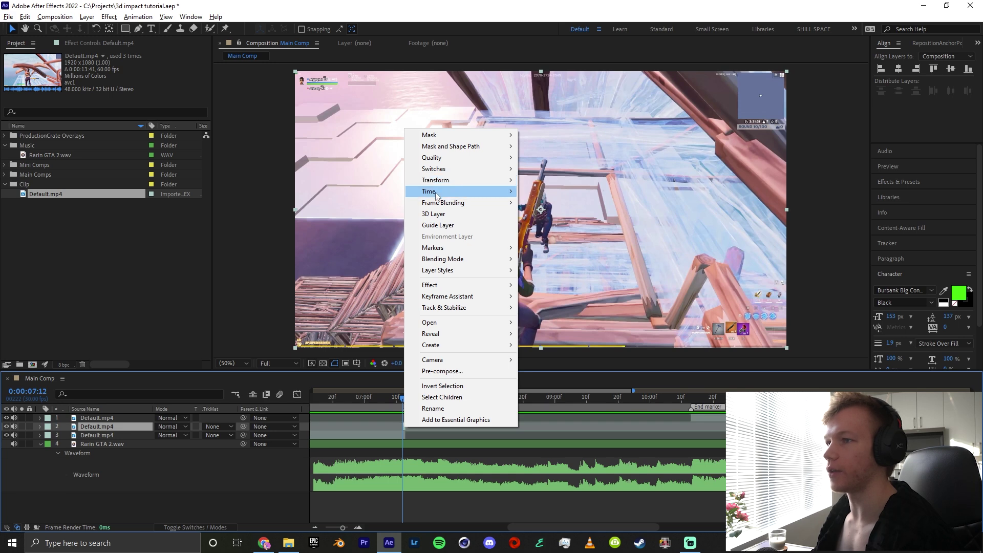
mouse_move(436, 194)
left_click(540, 226)
left_click_drag(407, 430, 659, 429)
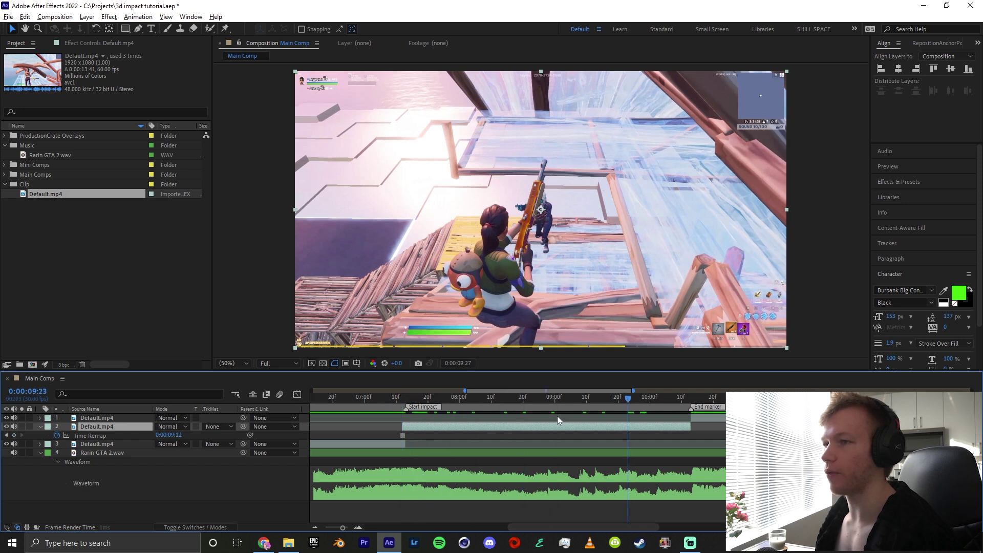
key("space")
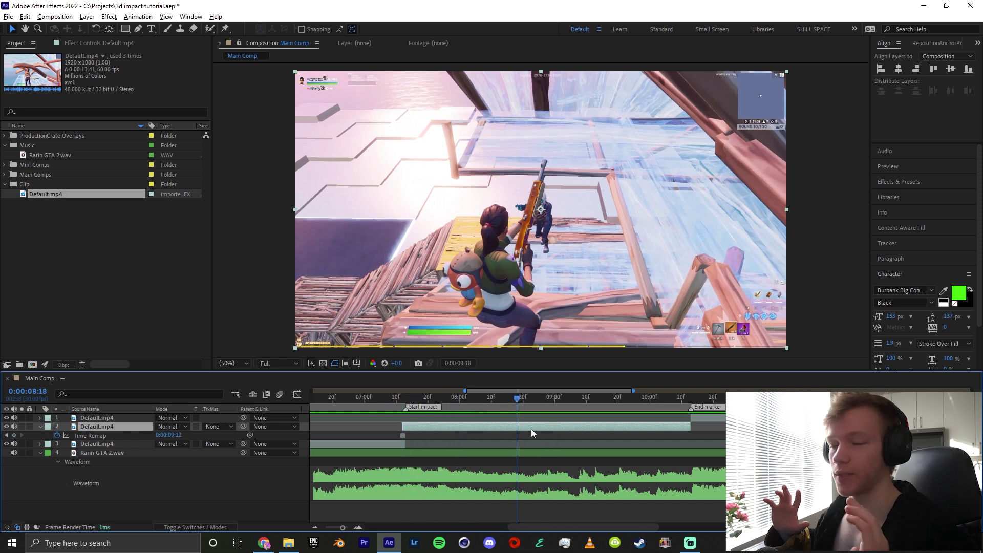
Pre-compose the frozen clip as "Base layer", moving all attributes into the new composition
right_click(457, 427)
left_click(513, 371)
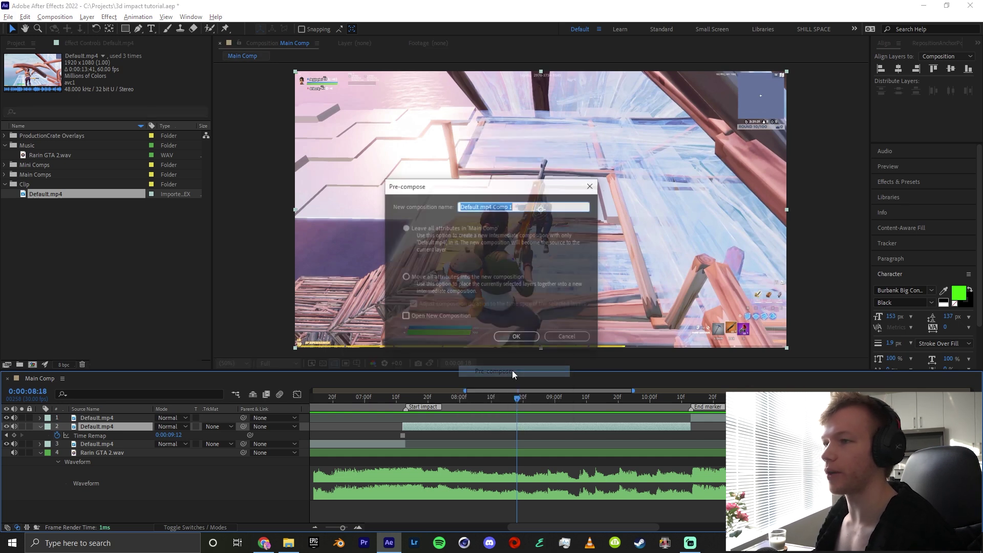
left_click(411, 282)
double_click(534, 206)
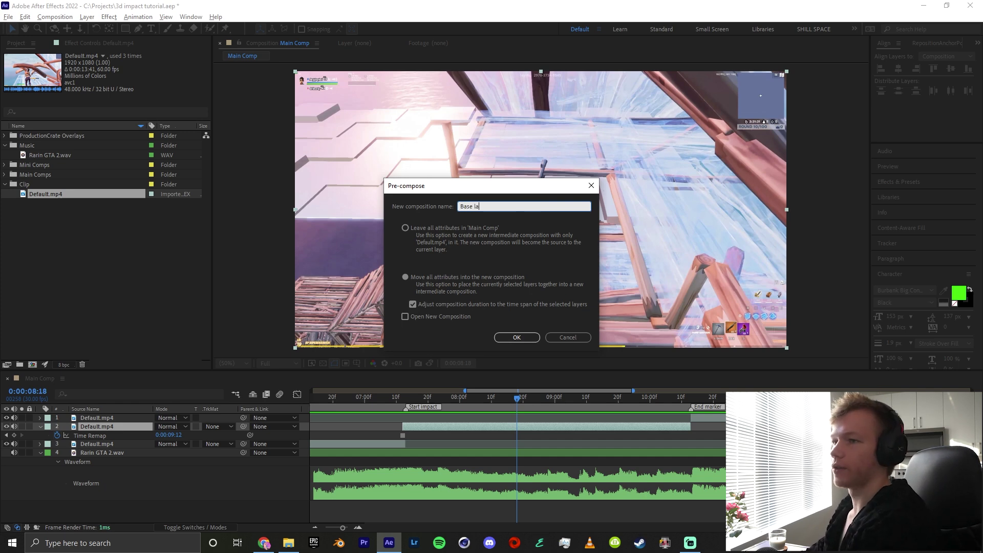
key("Return")
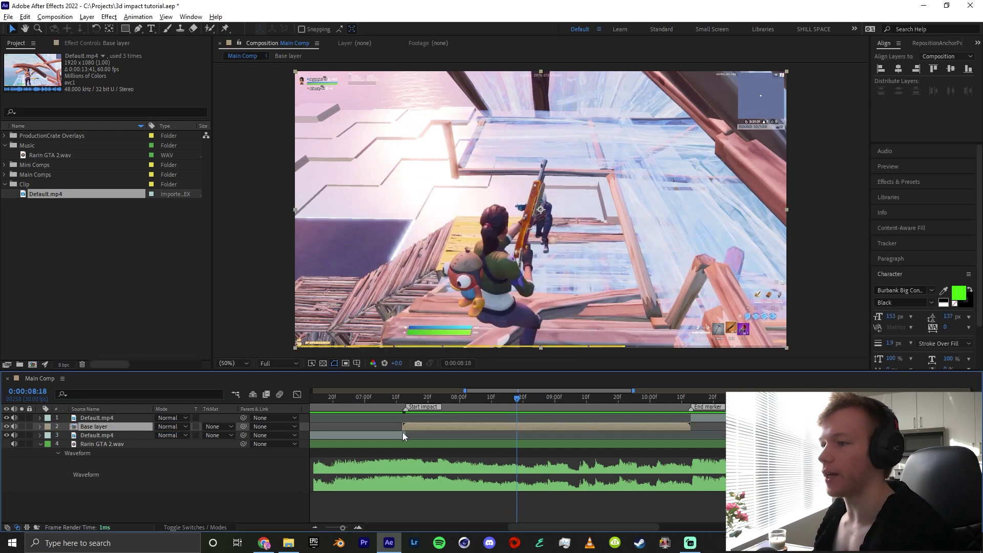
Duplicate Base layer and cut out the foreground character with the rifle on the upper copy using Add and Subtract masks
key("i")
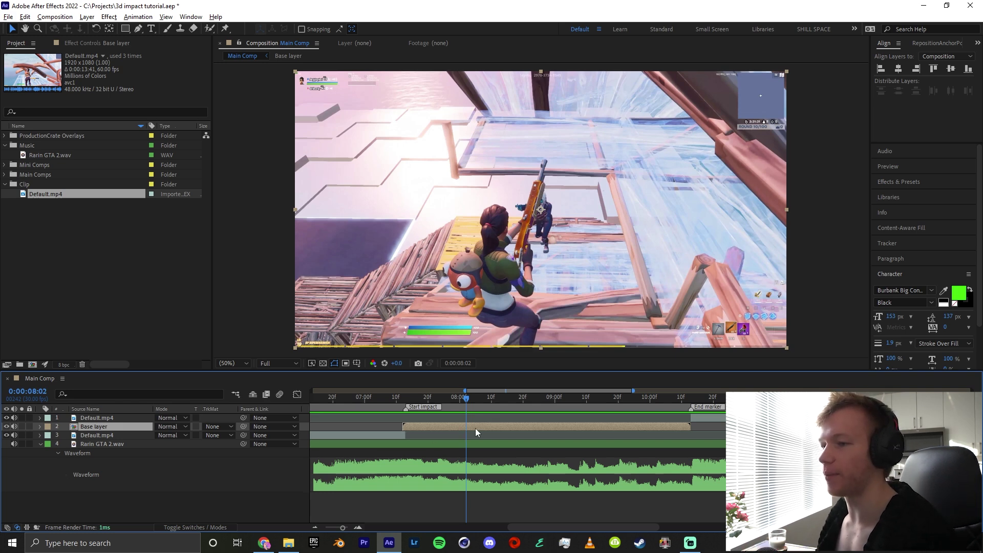
key("ctrl+d")
scroll(553, 184, "up", 3)
key("g")
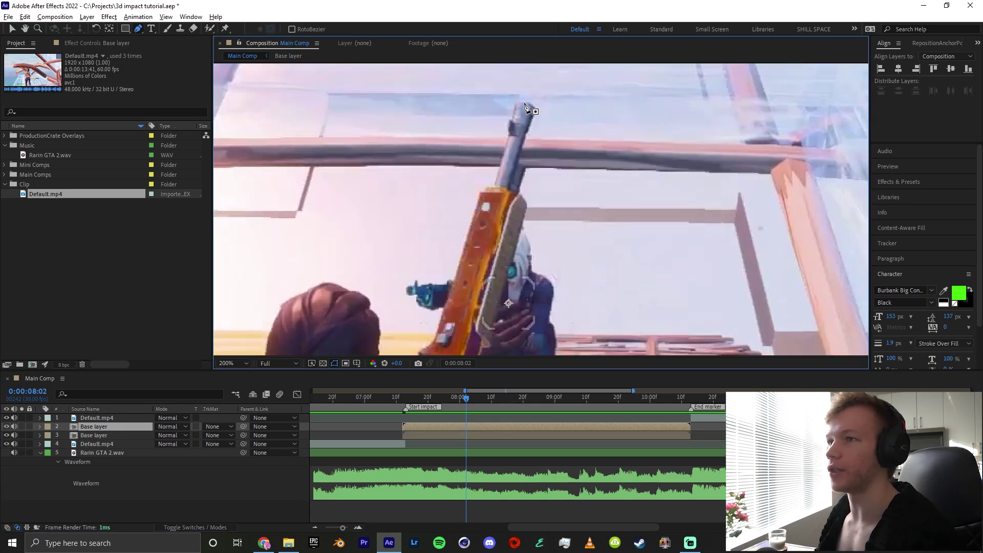
left_click_drag(537, 104, 535, 118)
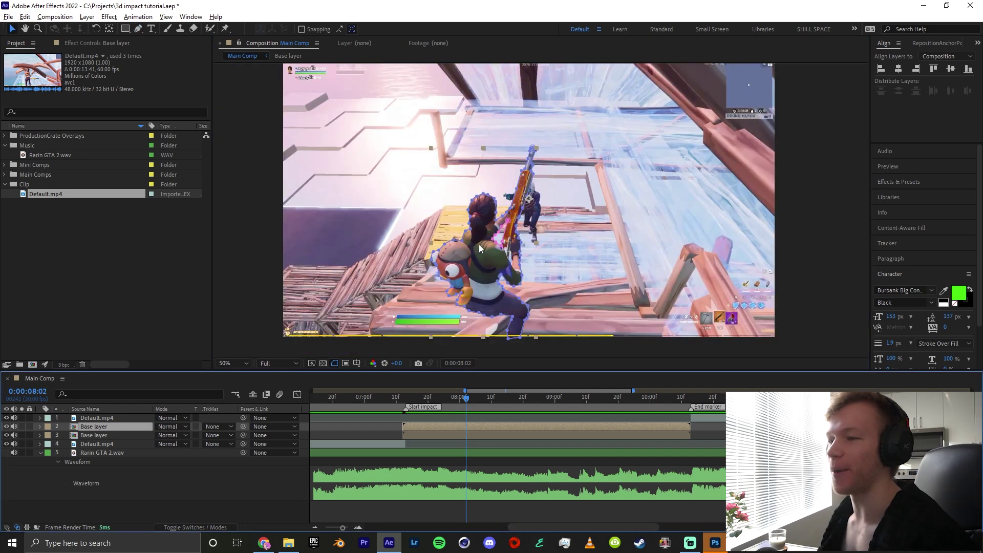
Feather both character masks on the upper Base layer, giving Mask 1 a feather of 2 pixels
key("m")
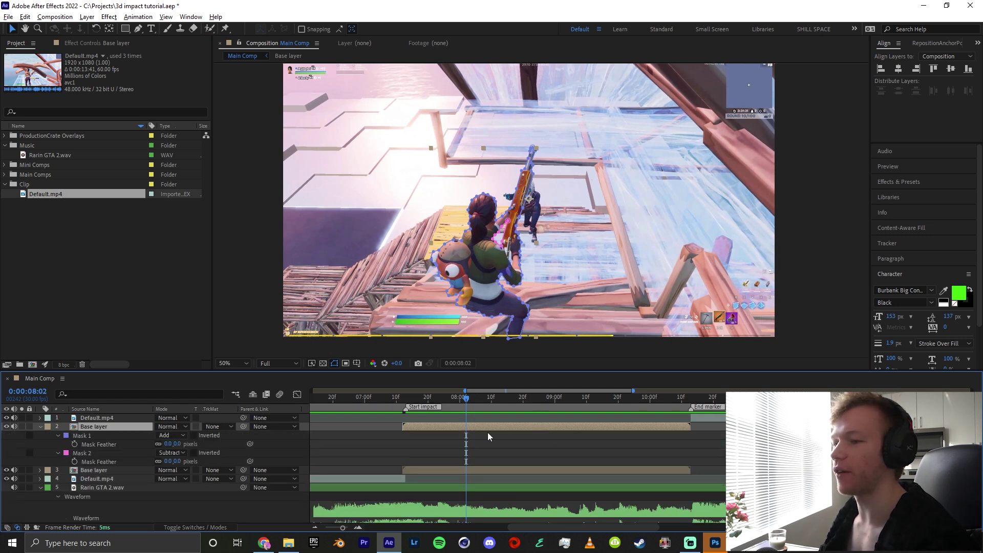
type("2")
left_click(175, 461)
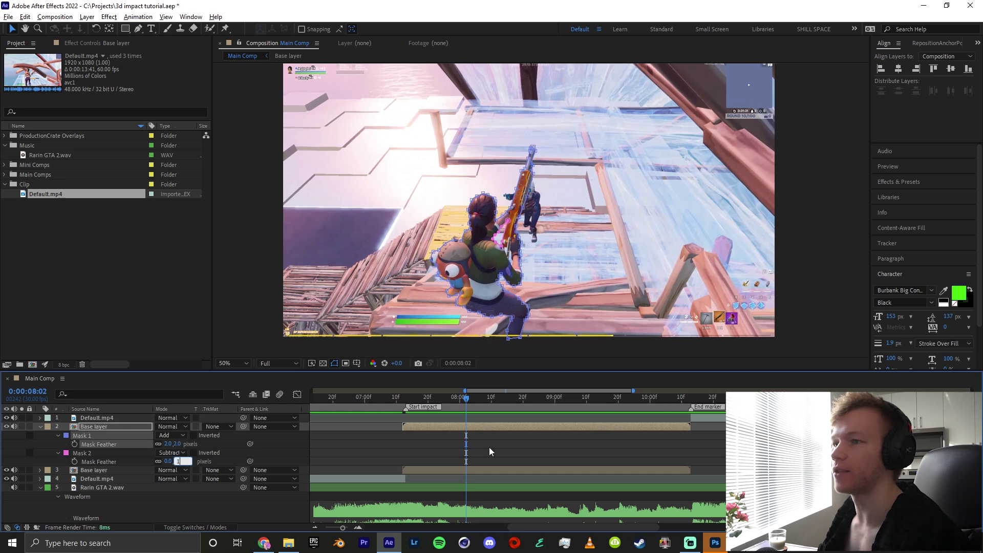
left_click(502, 439)
key("f")
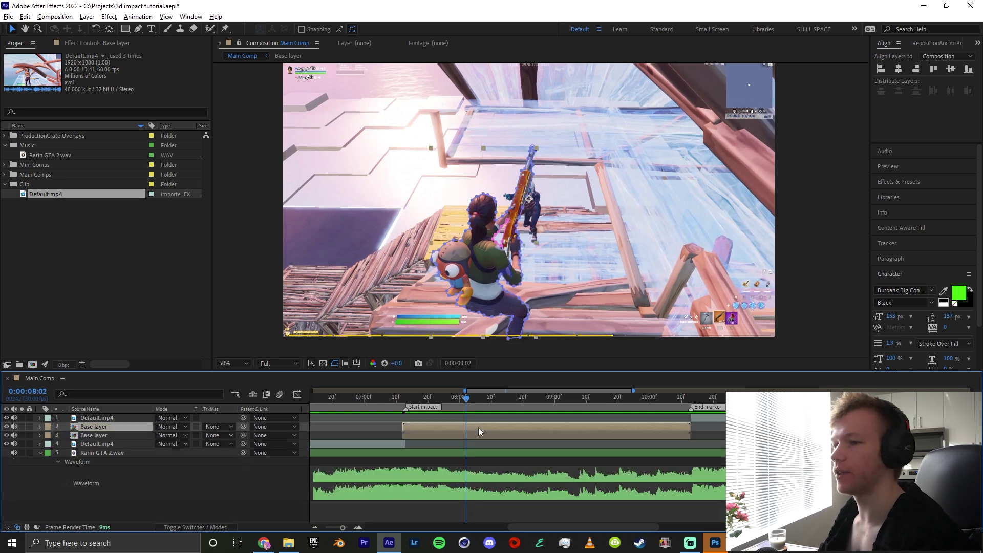
Solo the upper Base layer to check the character cutout, and show the full composition again
key("F4")
left_click(22, 427)
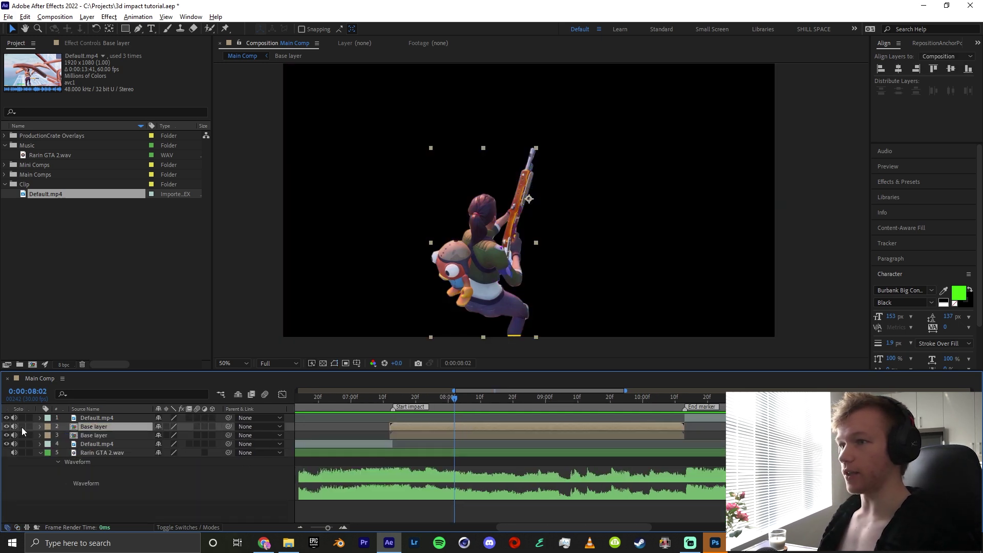
left_click(22, 427)
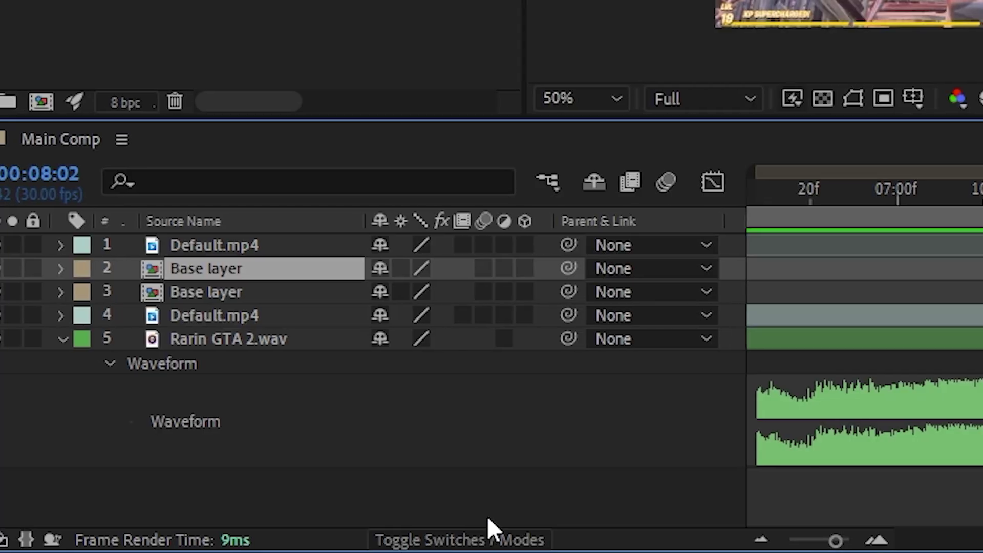
Turn both Base layer copies into 3D layers
left_click(194, 527)
left_click(464, 537)
left_click(505, 437)
left_click(533, 428)
Try pushing the lower Base layer back in depth and check its background character with the cutout layer temporarily hidden
left_click(103, 436)
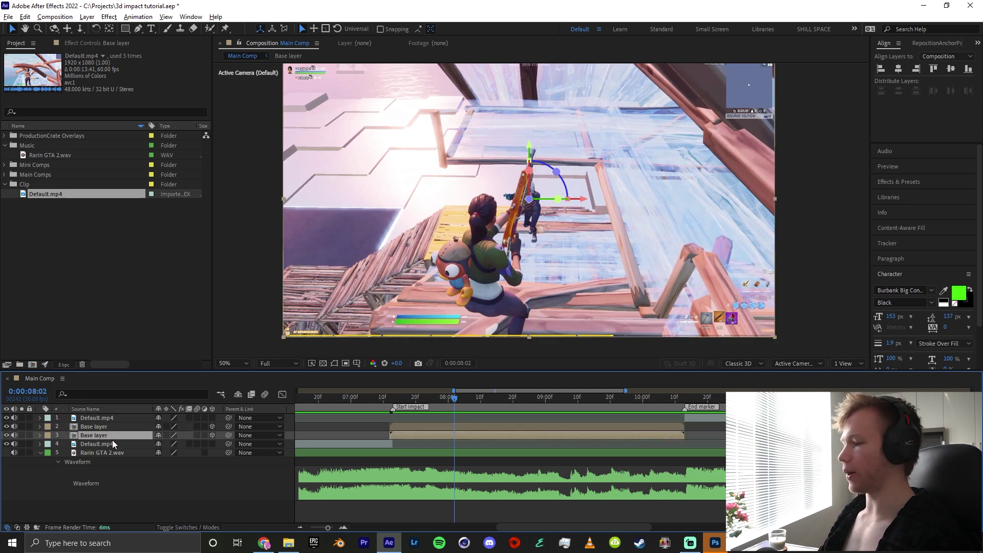
key("p")
left_click_drag(190, 443, 288, 425)
key("r")
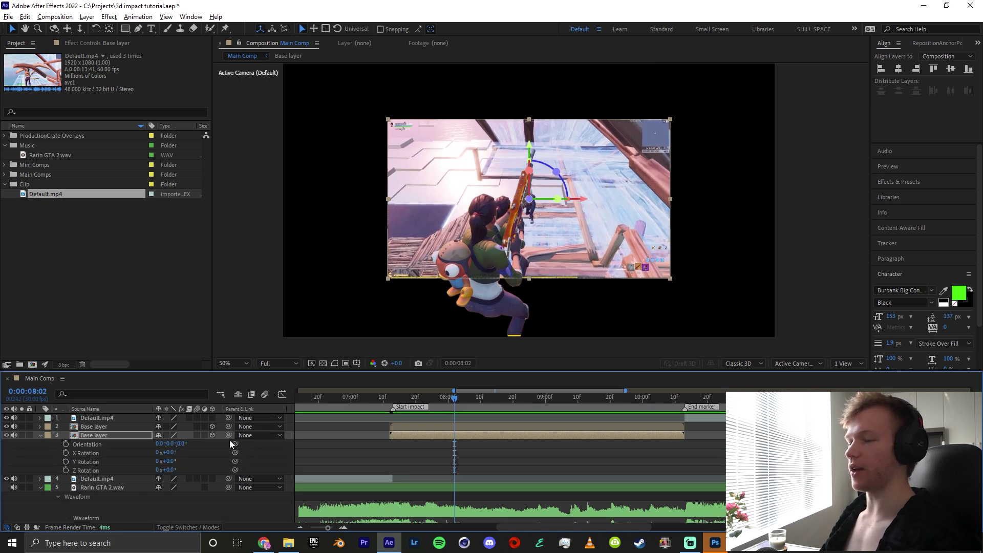
left_click(465, 441)
left_click(488, 398)
left_click(6, 427)
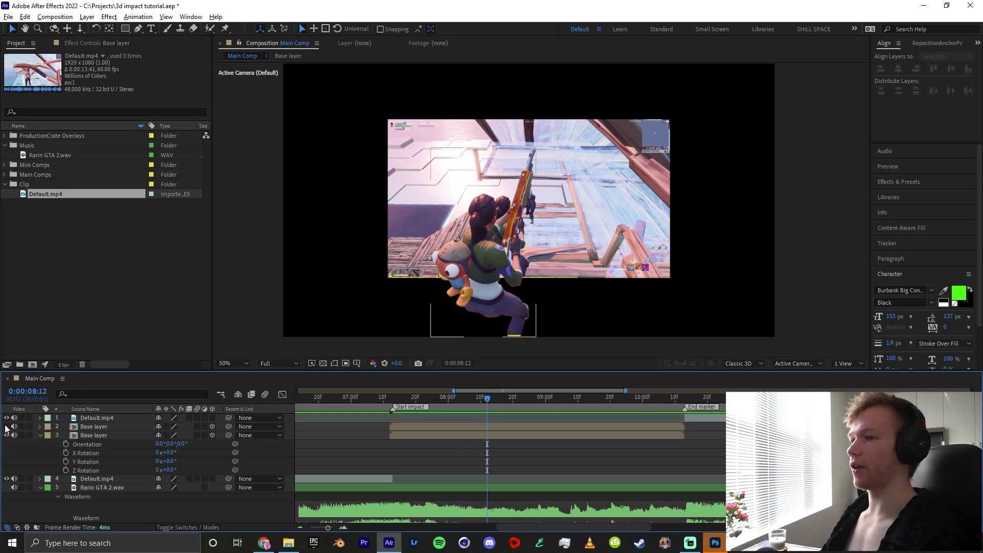
scroll(442, 260, "up", 2)
scroll(441, 256, "down", 4)
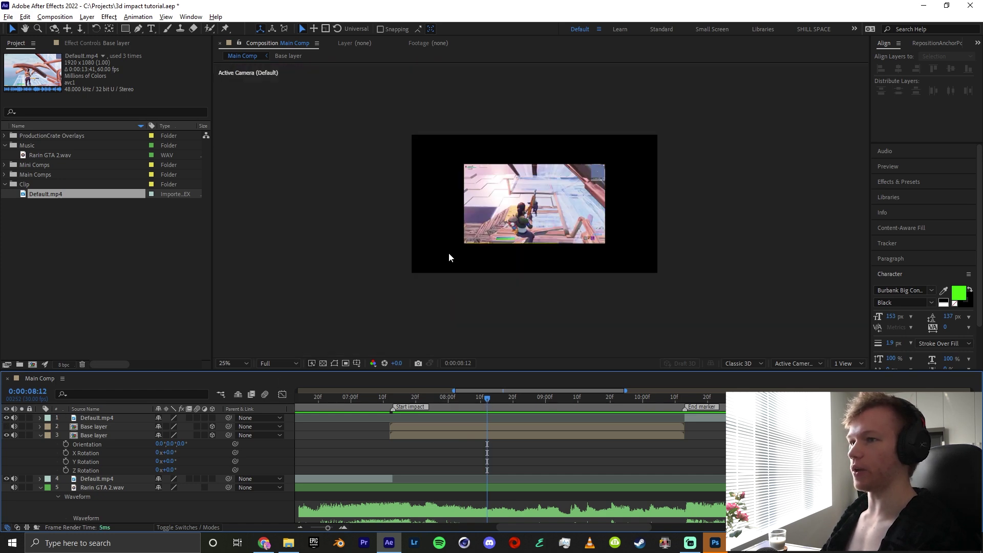
scroll(448, 255, "up", 2)
left_click(6, 427)
left_click(469, 204)
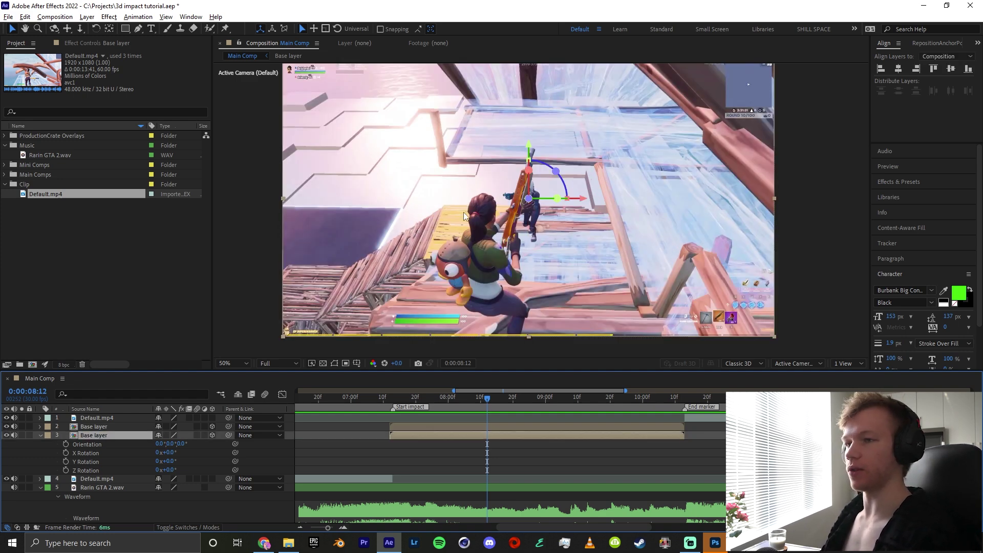
Duplicate the lower Base layer with the playhead at the Start impact marker, 0:00:07:13
left_click(22, 435)
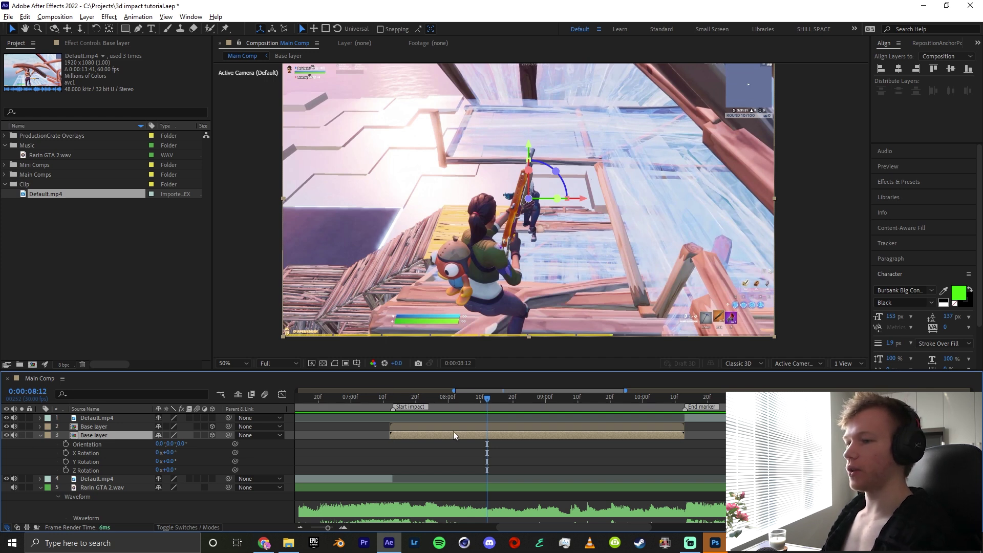
left_click(413, 398)
left_click(397, 410)
key("ctrl+x")
key("ctrl+v")
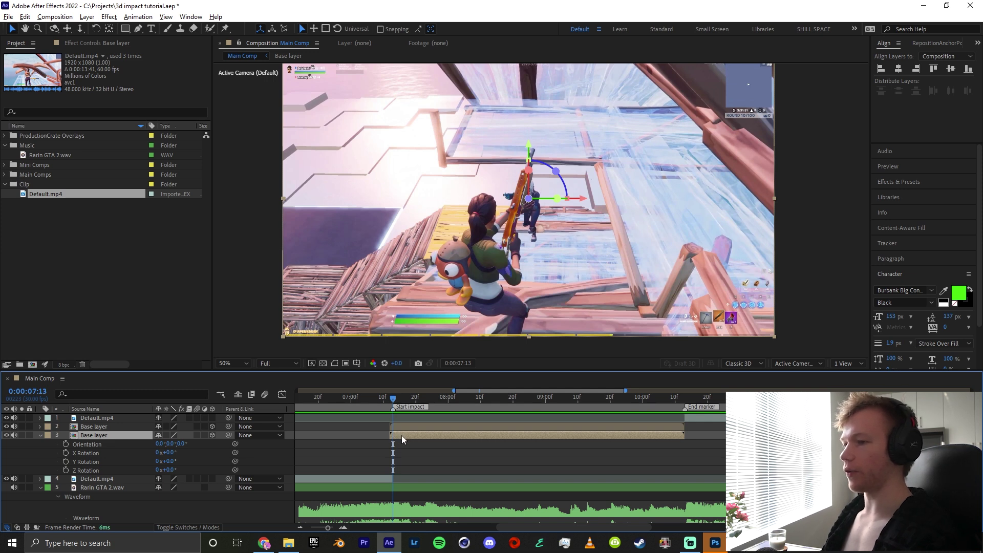
key("ctrl+d")
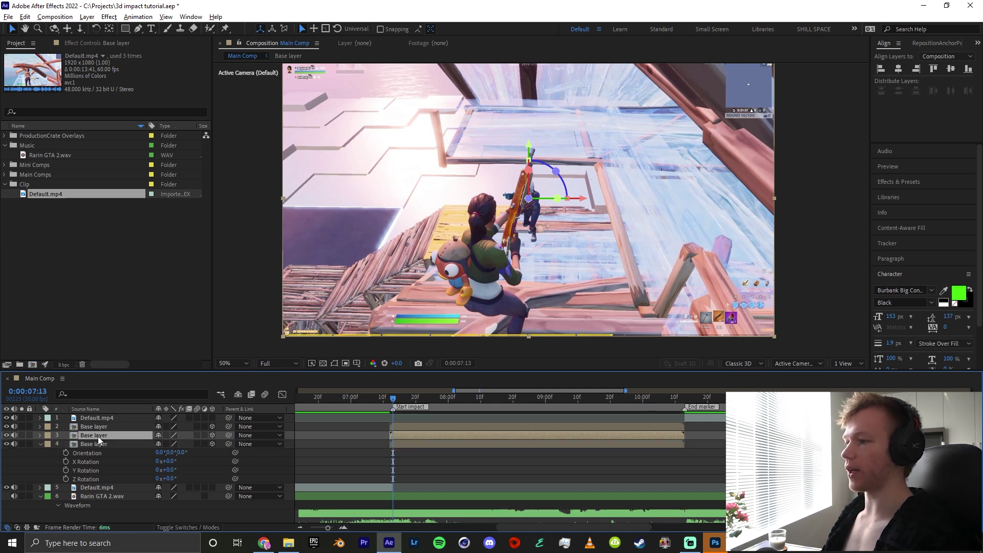
Set the middle Base layer's track matte to Alpha Inverted Matte and hide the bottom Base layer
left_click(176, 527)
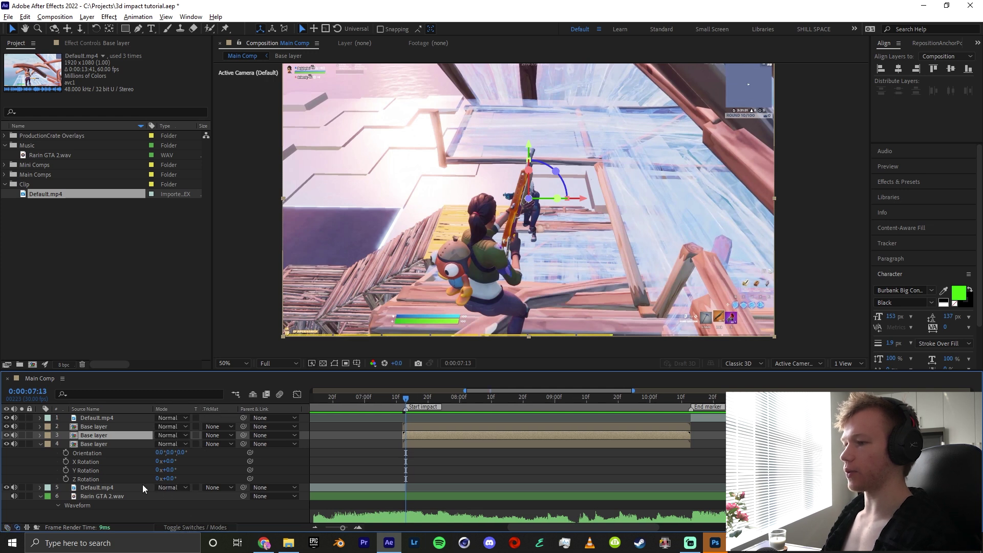
left_click(232, 435)
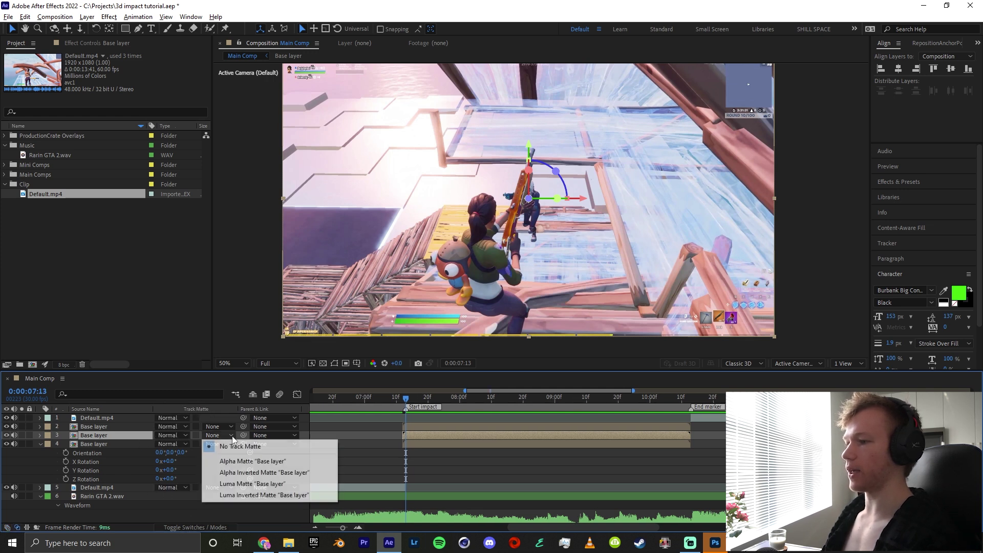
left_click(236, 470)
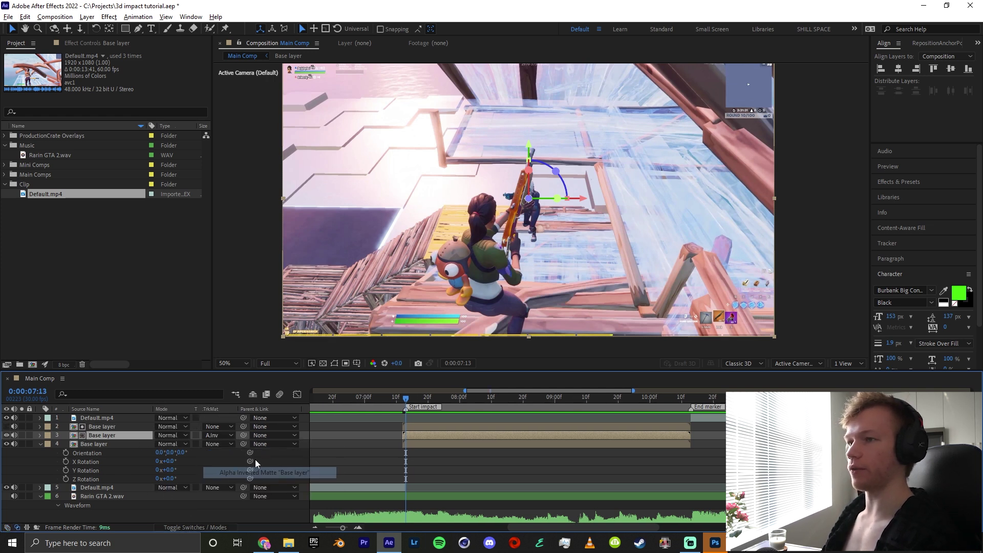
left_click(7, 444)
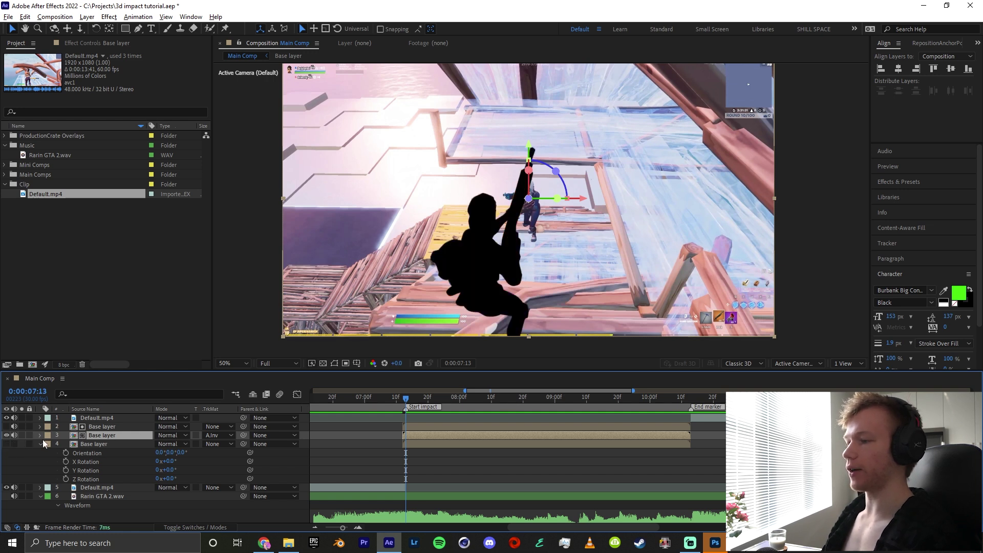
Open Content-Aware Fill for the matted Base layer and limit the work area to the single frame at 0:00:07:13
left_click(74, 428)
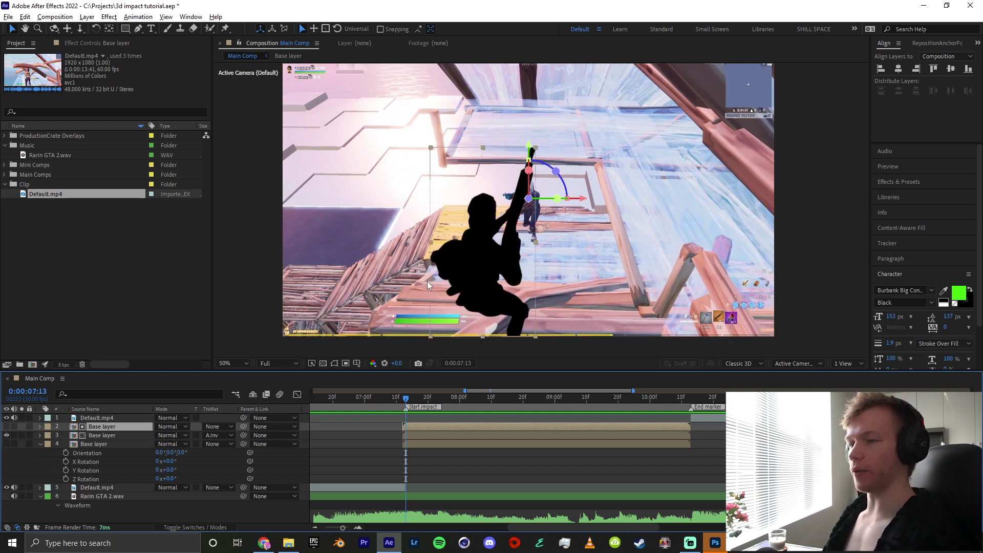
left_click(110, 435)
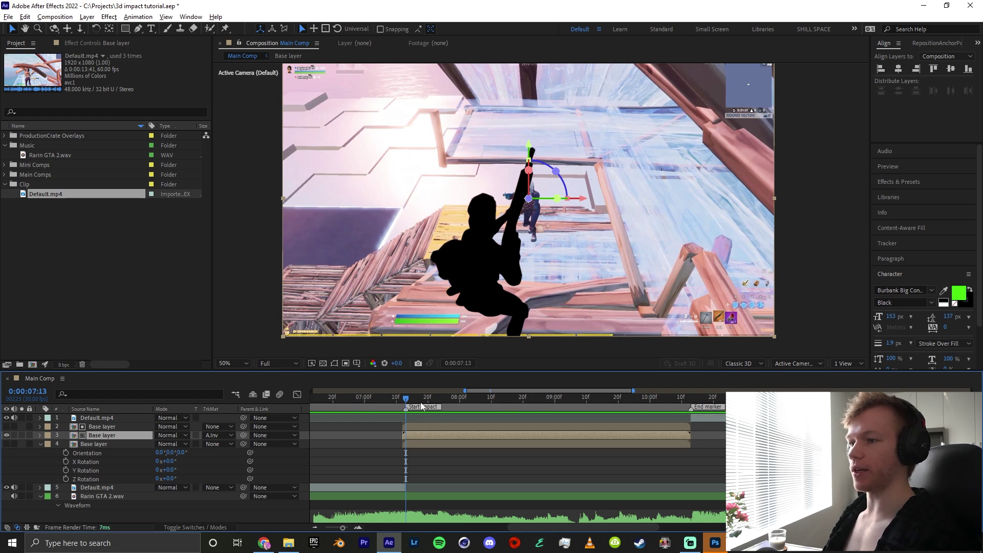
left_click(933, 228)
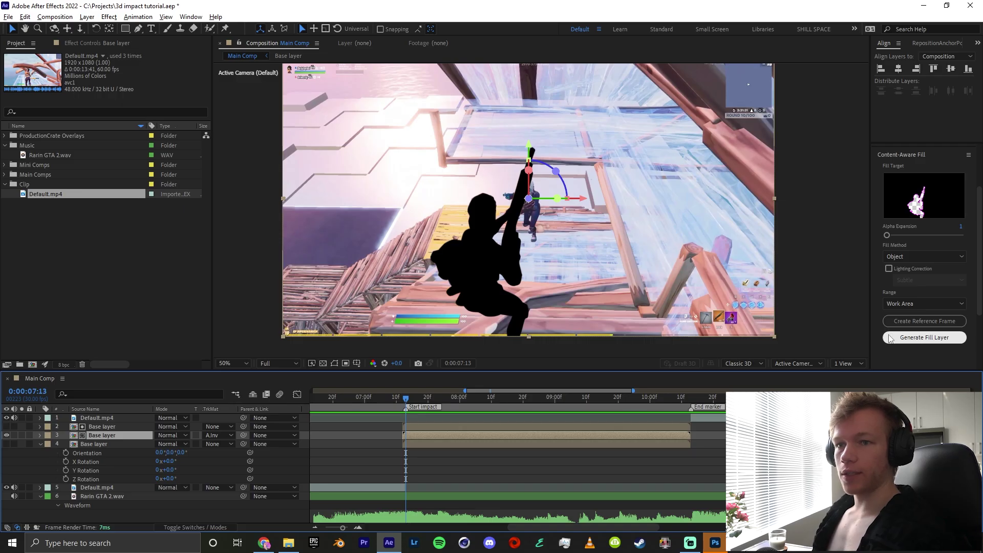
left_click(889, 339)
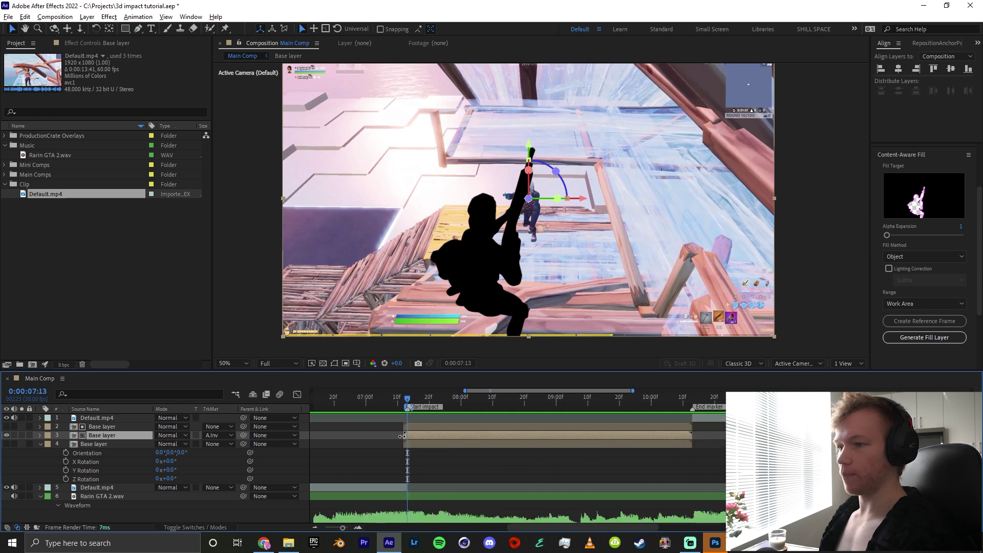
key("semicolon")
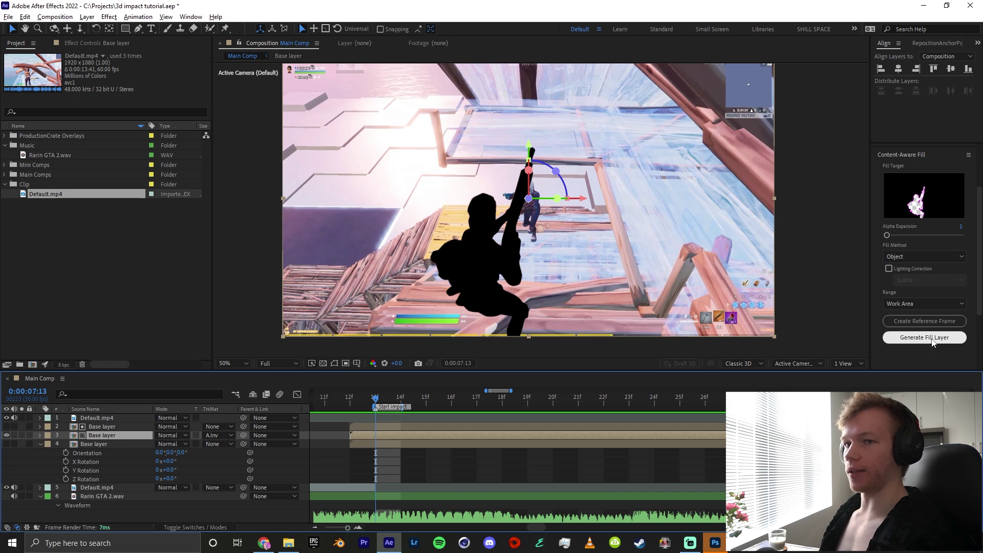
Try generating an Object fill layer for the work area, inspect the filled edges up close, and undo it
left_click(932, 340)
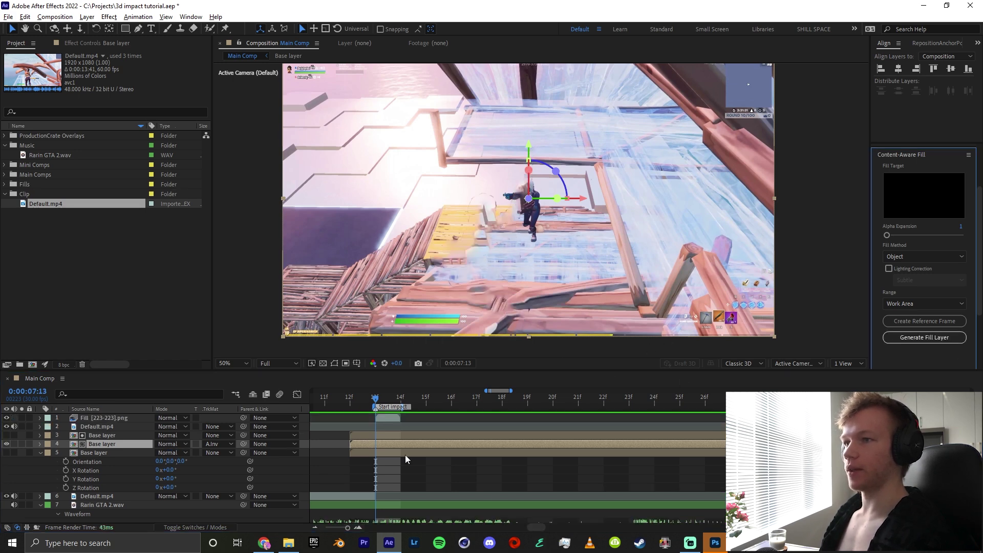
scroll(467, 248, "up", 4)
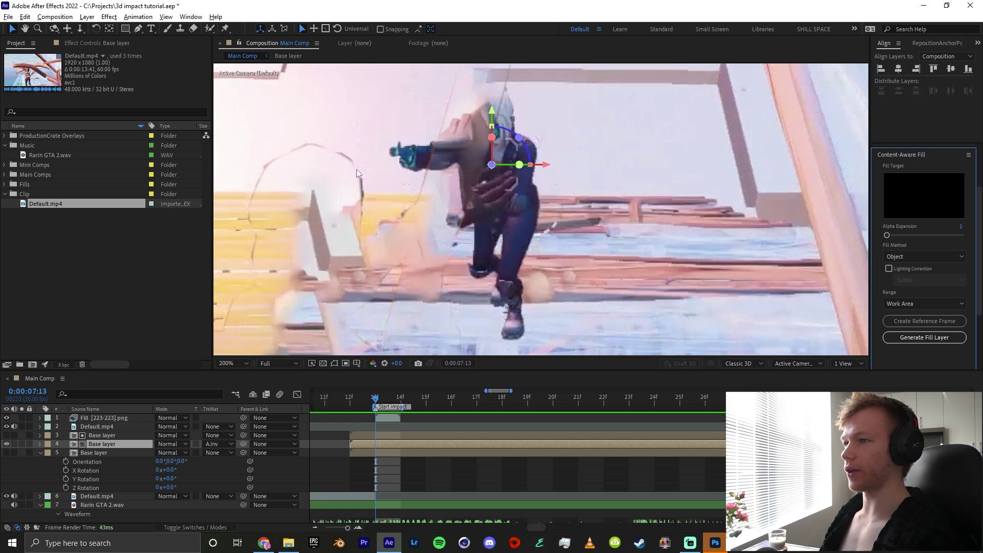
key("ctrl+z")
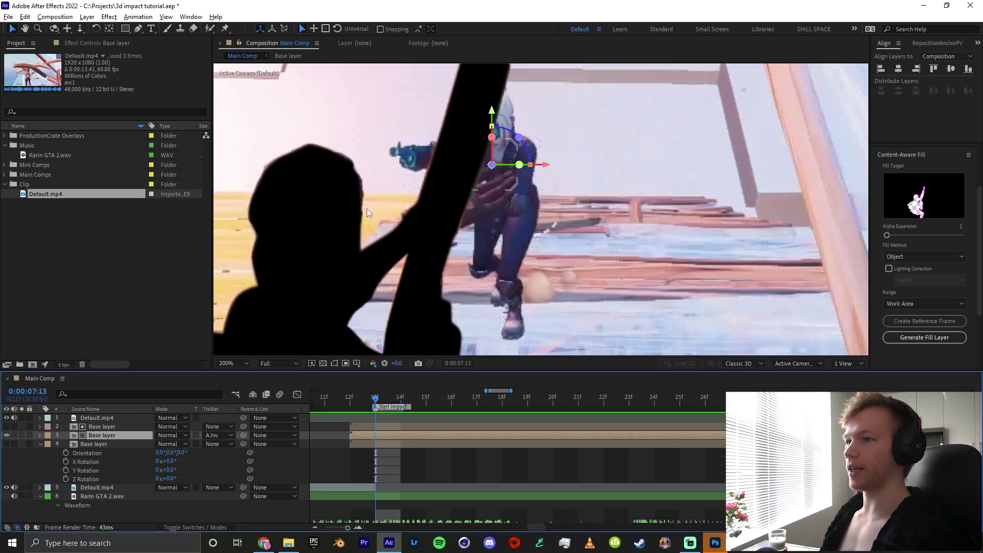
scroll(475, 233, "down", 4)
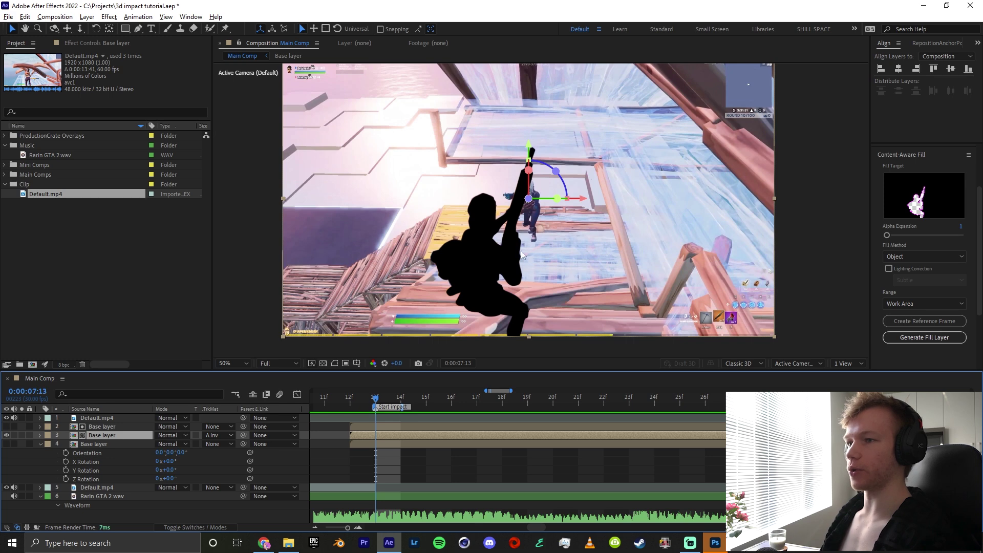
Apply Simple Choker to the masked character layer and set Choke Matte to -47.70
left_click(119, 428)
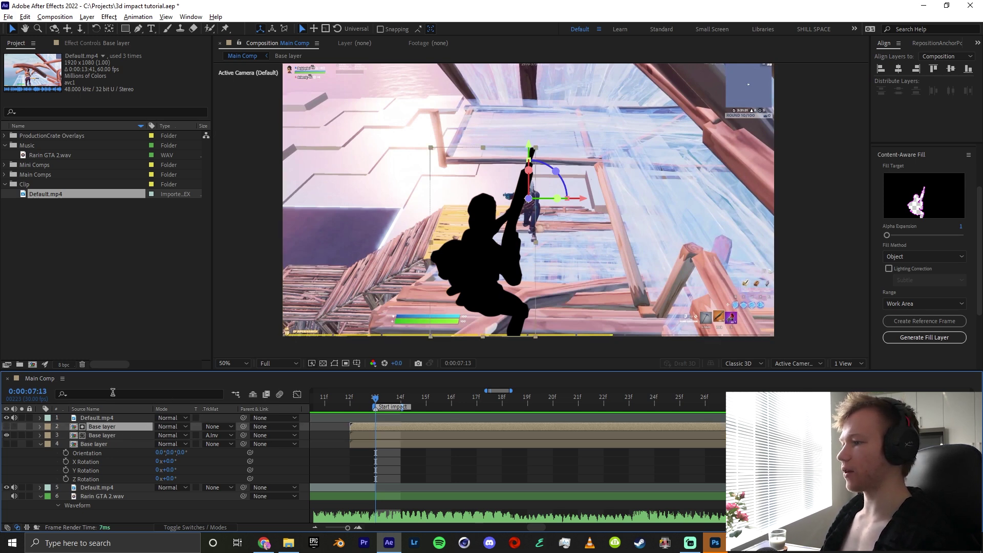
left_click(111, 429)
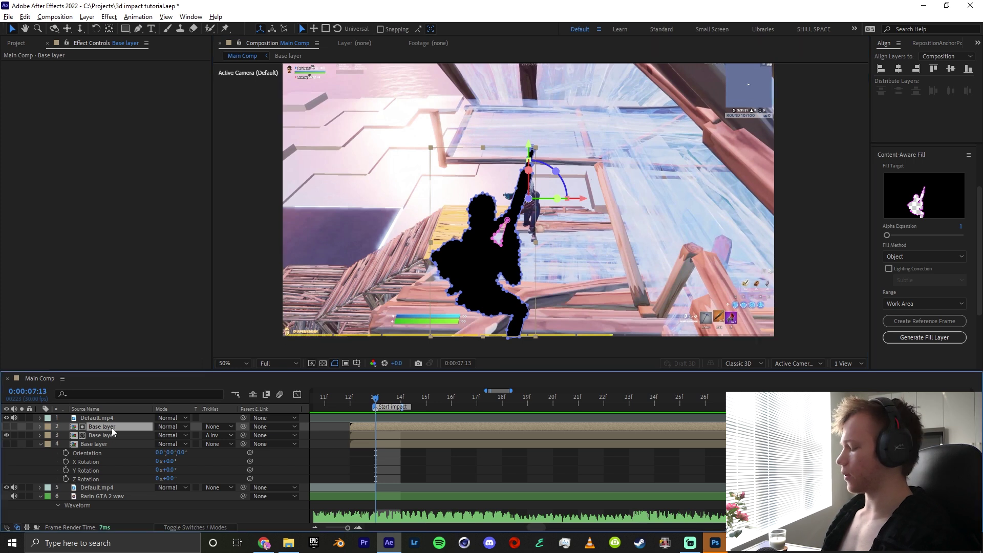
key("ctrl+space")
type("simple")
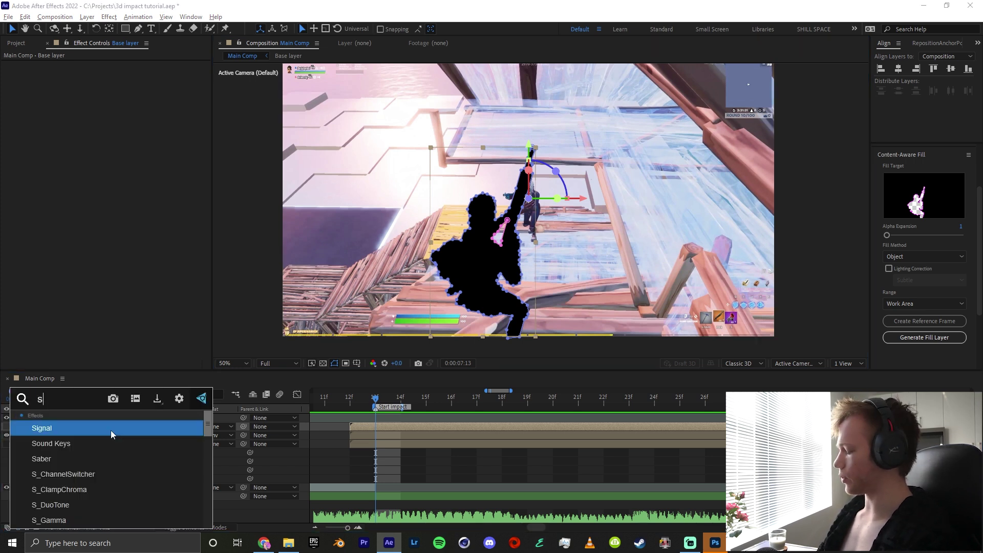
key("Return")
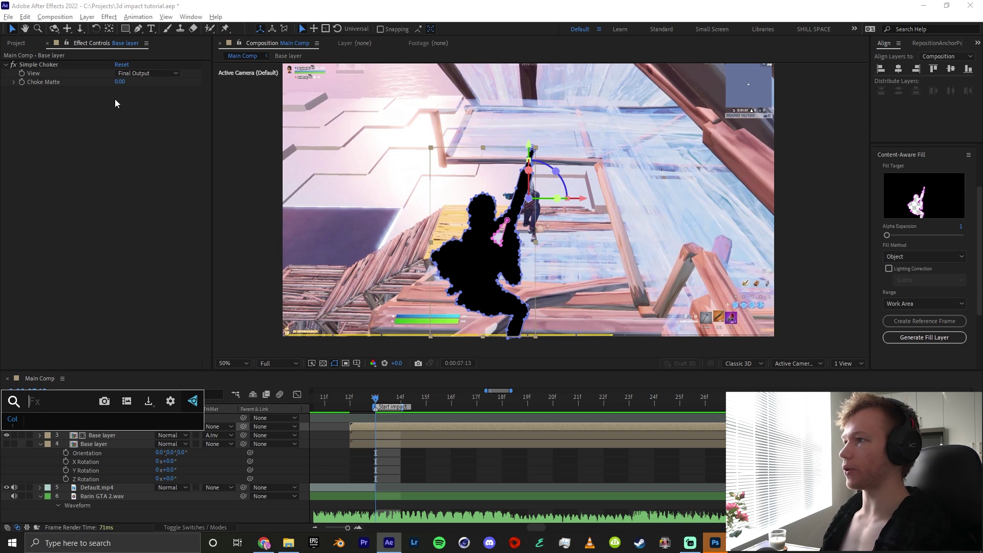
left_click_drag(120, 82, 95, 82)
Try a new content-aware fill with the expanded matte, inspect the area around the enemy, and undo it
left_click(432, 459)
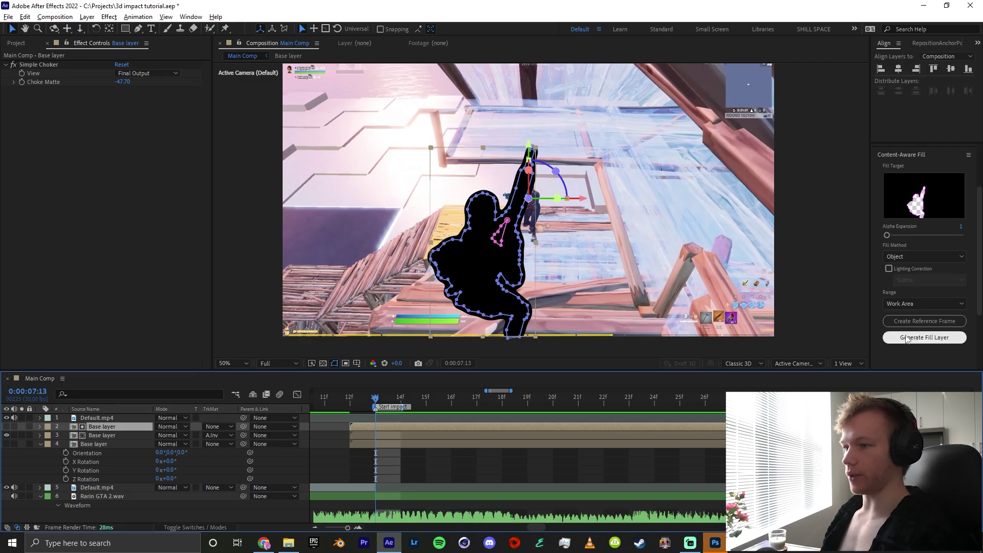
left_click(571, 438)
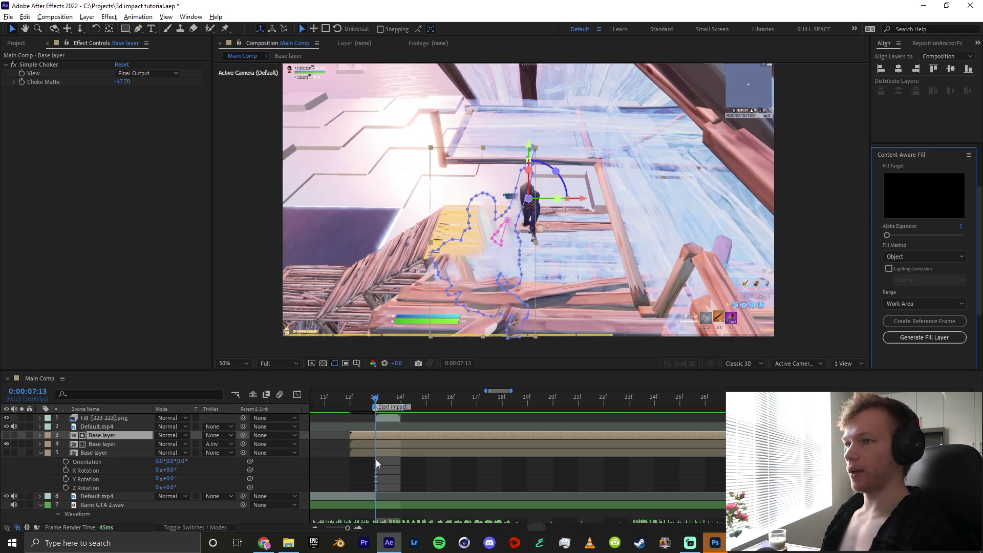
left_click(453, 474)
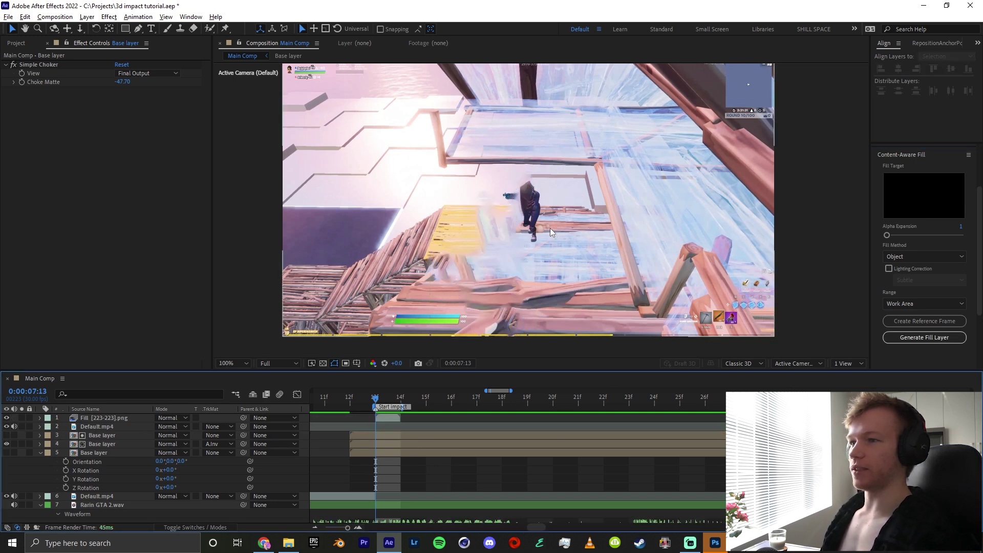
scroll(550, 229, "up", 2)
scroll(527, 232, "down", 2)
scroll(518, 235, "up", 2)
key("ctrl+z")
Set the Simple Choker's Choke Matte to -25.70 and generate the content-aware fill layer for the one-frame work area
left_click(158, 80)
left_click_drag(158, 81, 228, 73)
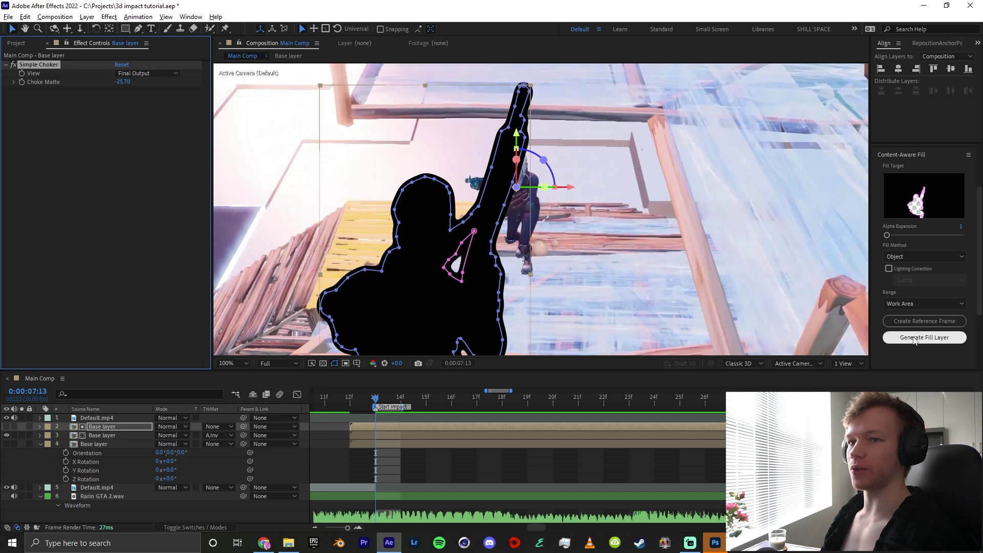
left_click(914, 340)
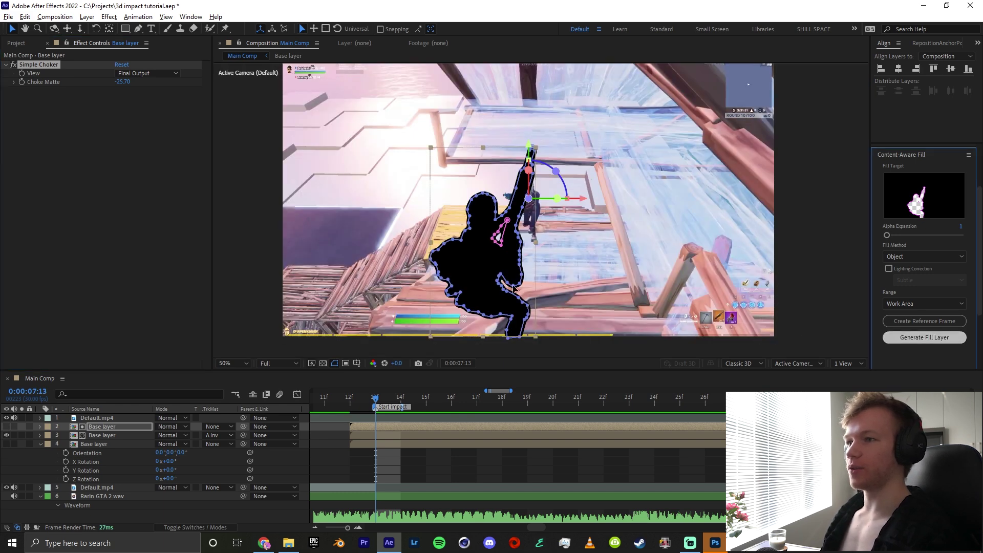
Examine the newly generated fill around the enemy up close and in the full frame
left_click(490, 478)
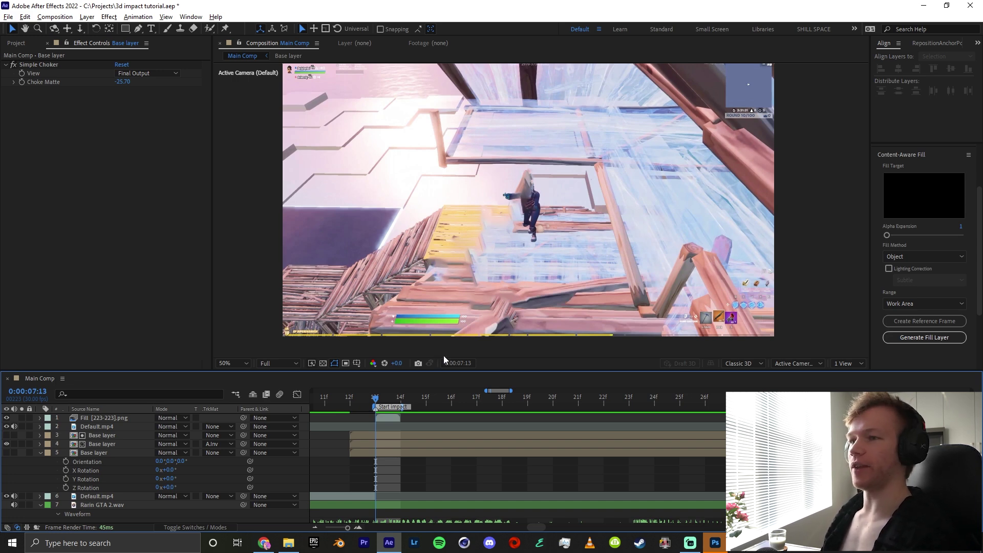
scroll(534, 147, "up", 4)
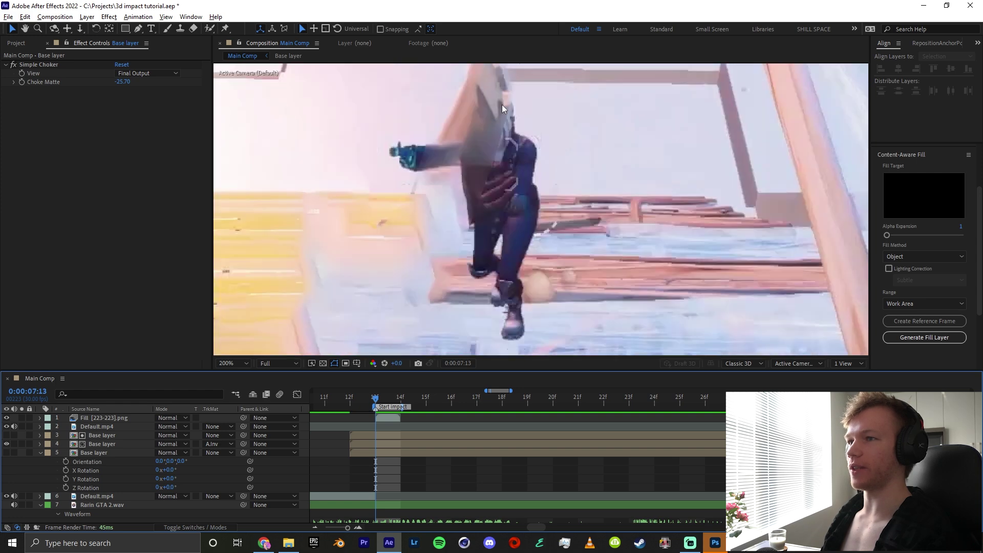
scroll(527, 186, "down", 4)
scroll(526, 185, "up", 2)
scroll(526, 185, "down", 2)
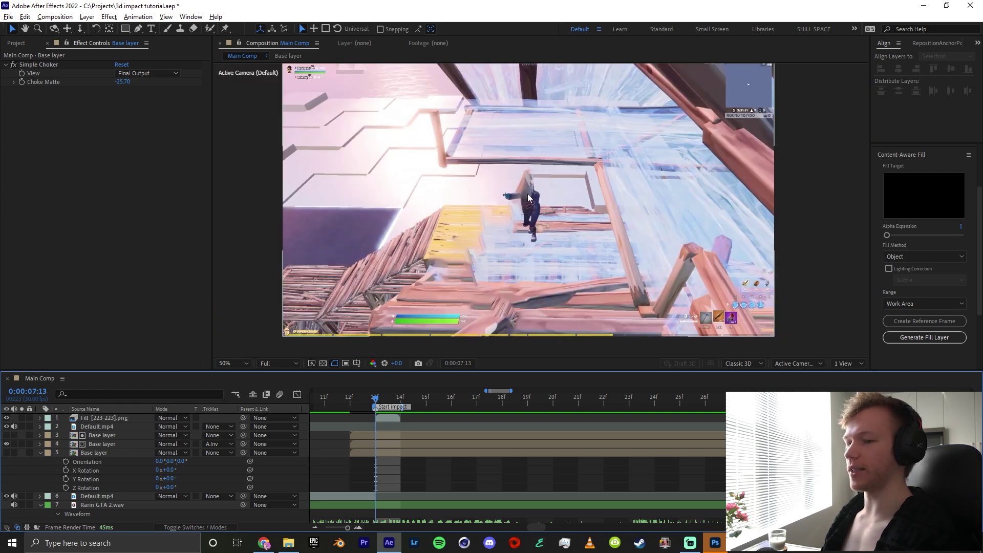
Try moving the fill layer lower in the layer stack, and undo the move
left_click(108, 420)
left_click_drag(107, 420, 102, 435)
key("ctrl+z")
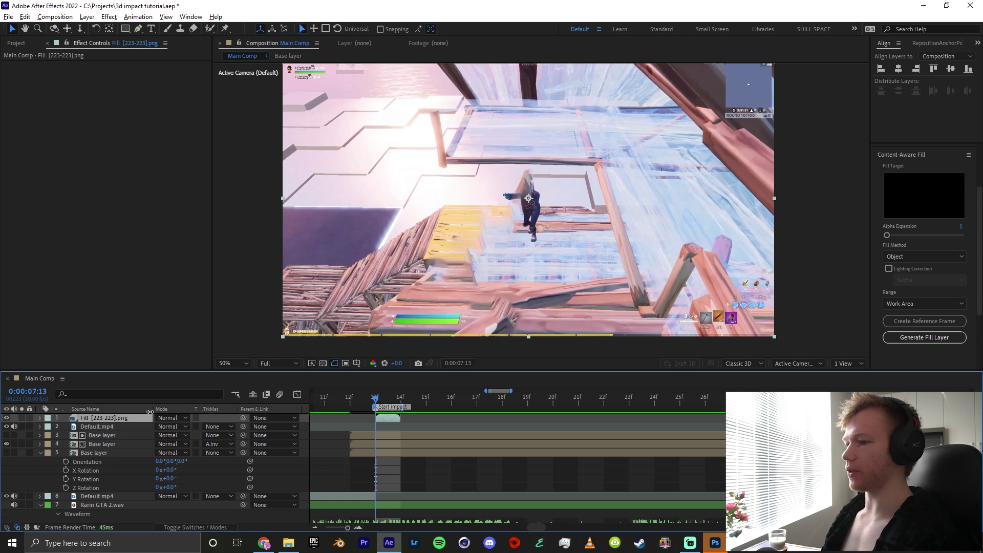
Apply Freeze Frame to the fill layer and extend it to cover the Base layers' full span up to the End marker
right_click(382, 416)
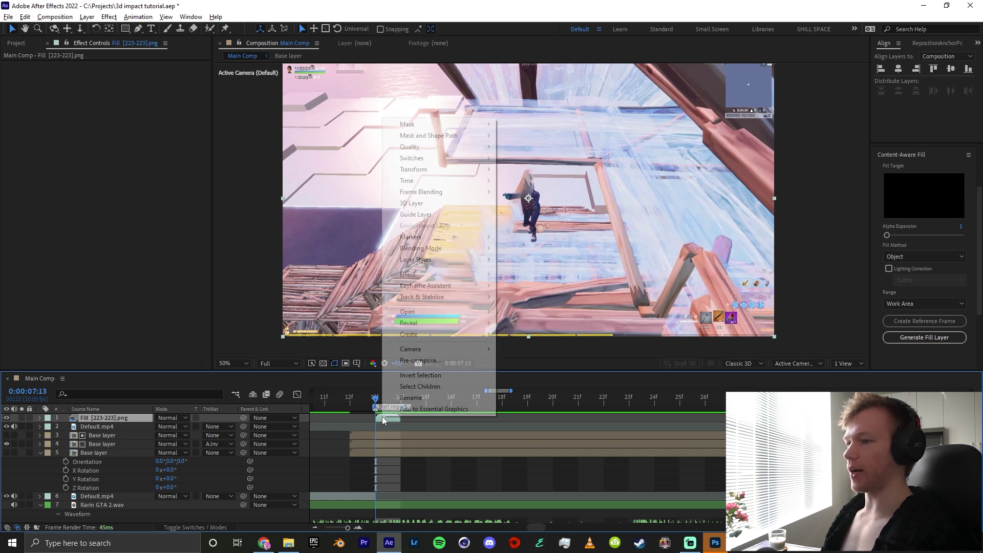
mouse_move(420, 185)
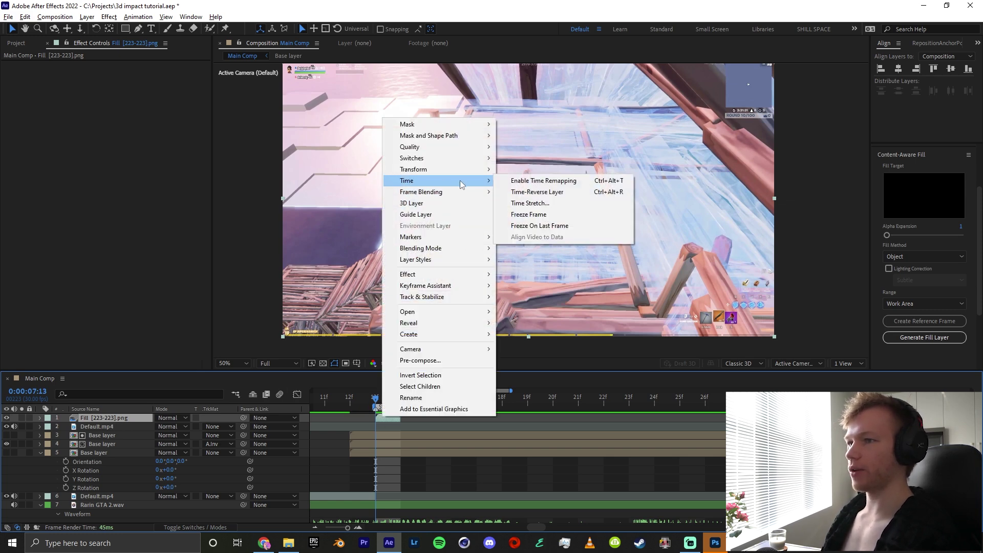
left_click(533, 215)
key("minus")
key("minus")
left_click_drag(394, 418, 674, 429)
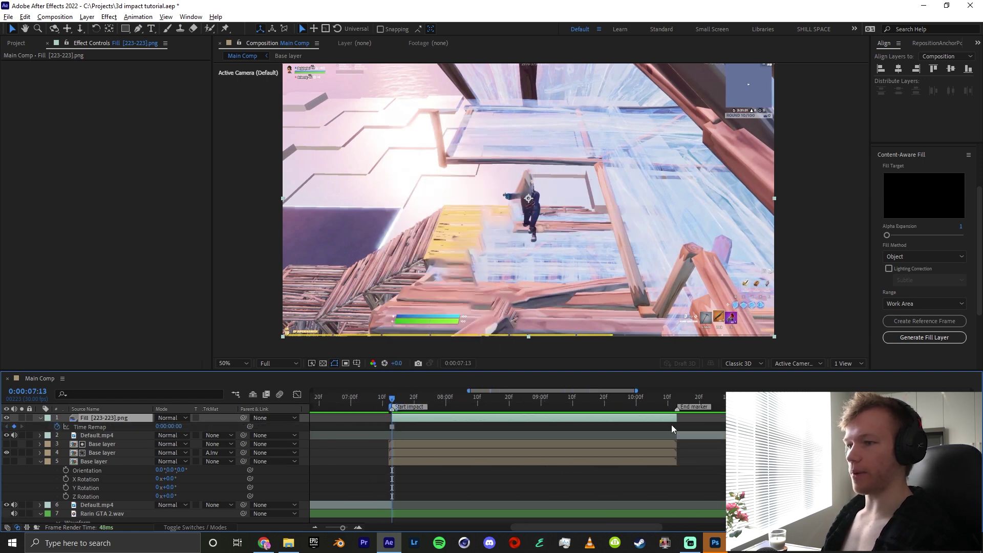
left_click_drag(389, 405, 380, 405)
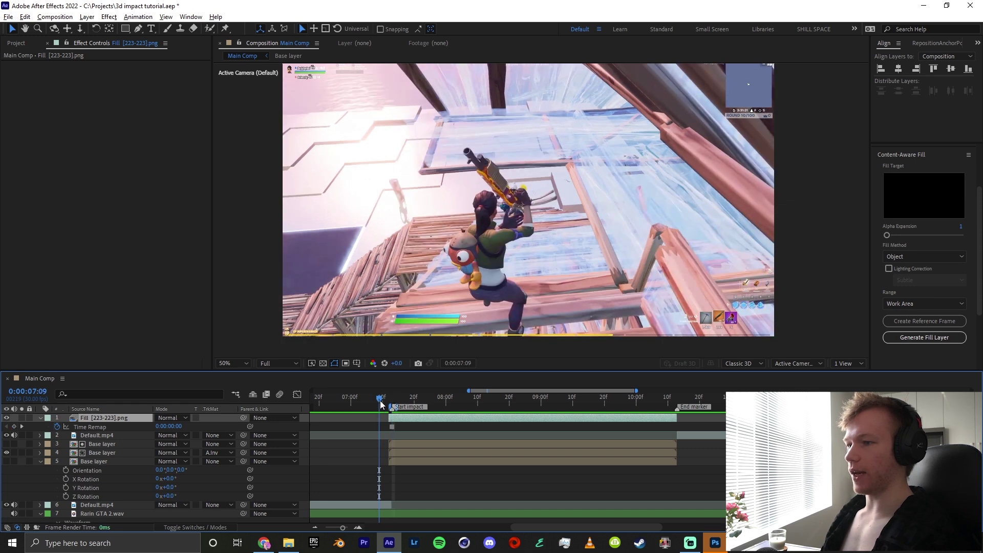
Review the whole composition's timeline, including the footage after the End marker and the frozen impact section
key("minus")
key("minus")
key("minus")
key("Home")
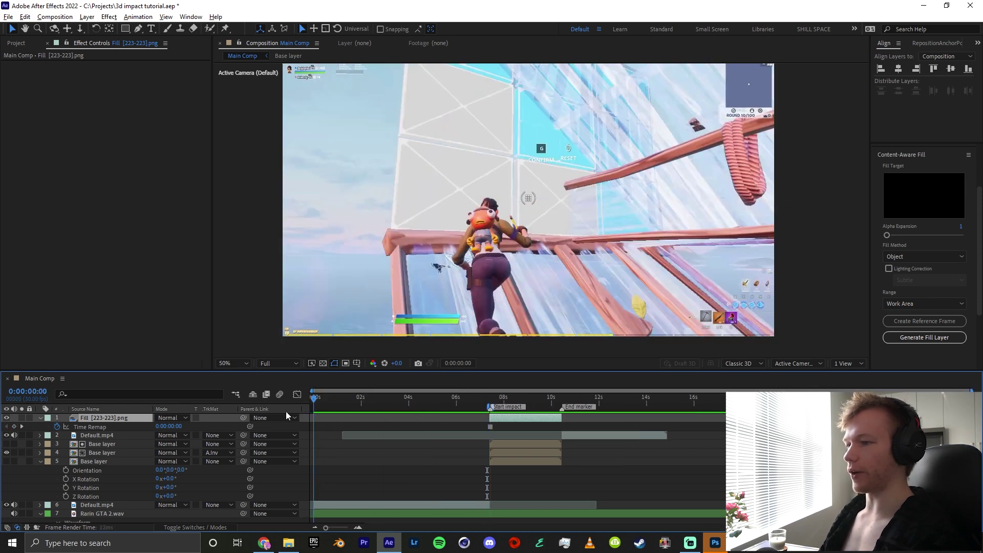
left_click_drag(615, 398, 667, 401)
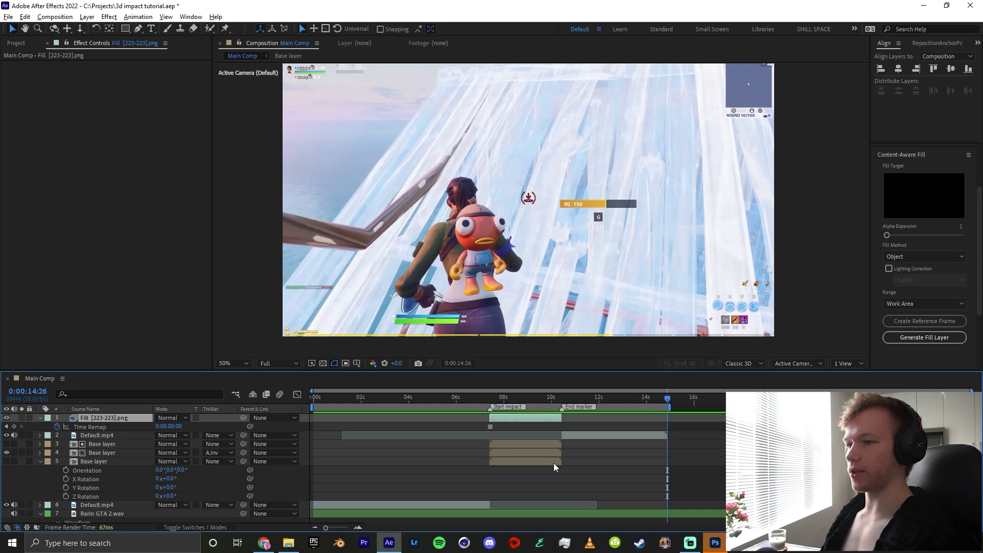
key("equal")
key("i")
scroll(500, 453, "right", 1)
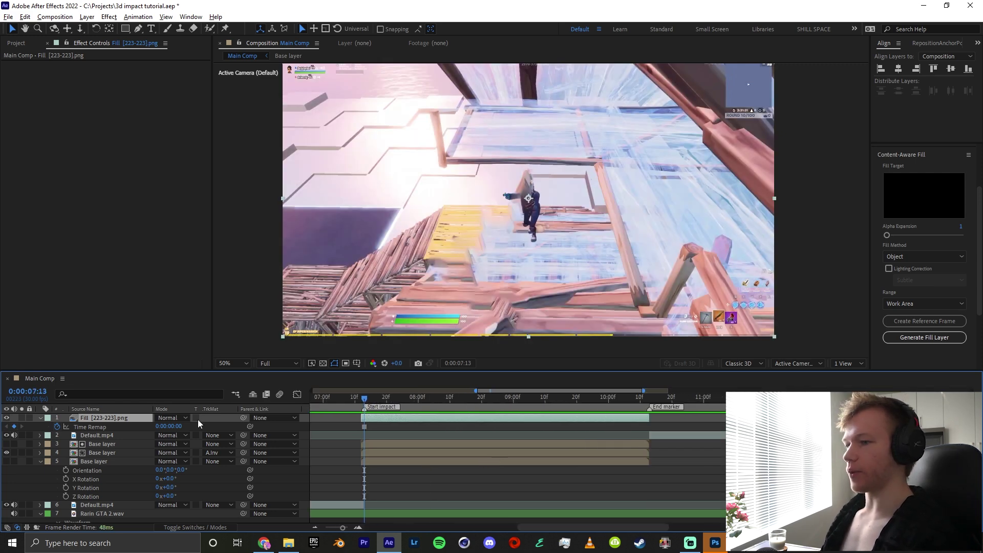
mouse_move(627, 398)
left_mouse_down()
mouse_move(405, 405)
mouse_move(375, 417)
mouse_move(495, 416)
mouse_move(489, 405)
mouse_move(412, 404)
left_mouse_up()
Set the matted Base layer beneath the masked one to No Track Matte
left_click(116, 443)
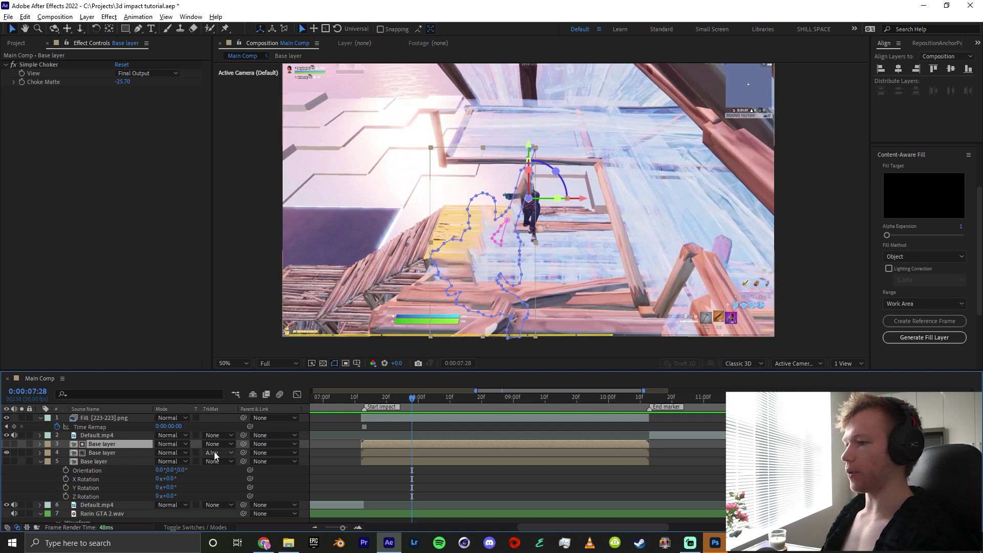
left_click(106, 453)
left_click(210, 453)
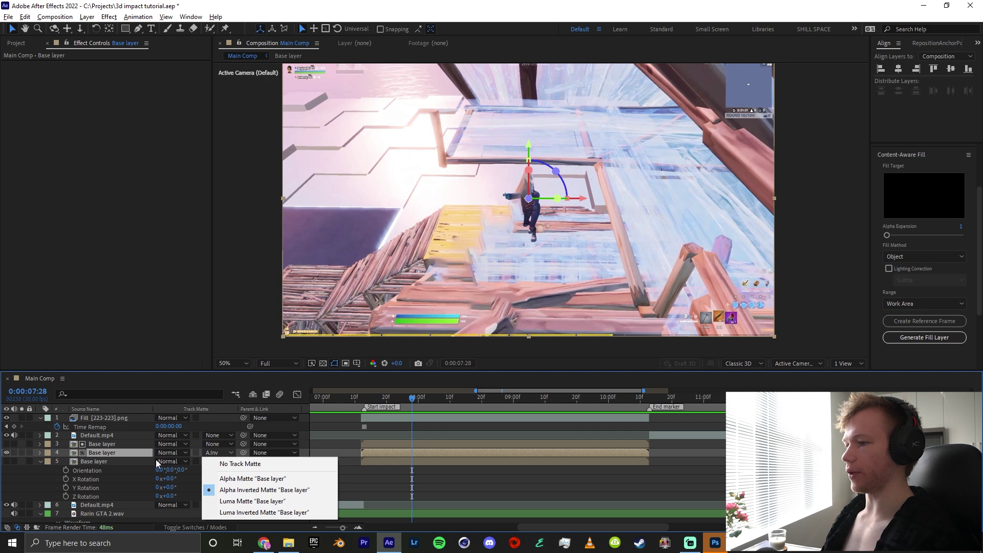
left_click(219, 463)
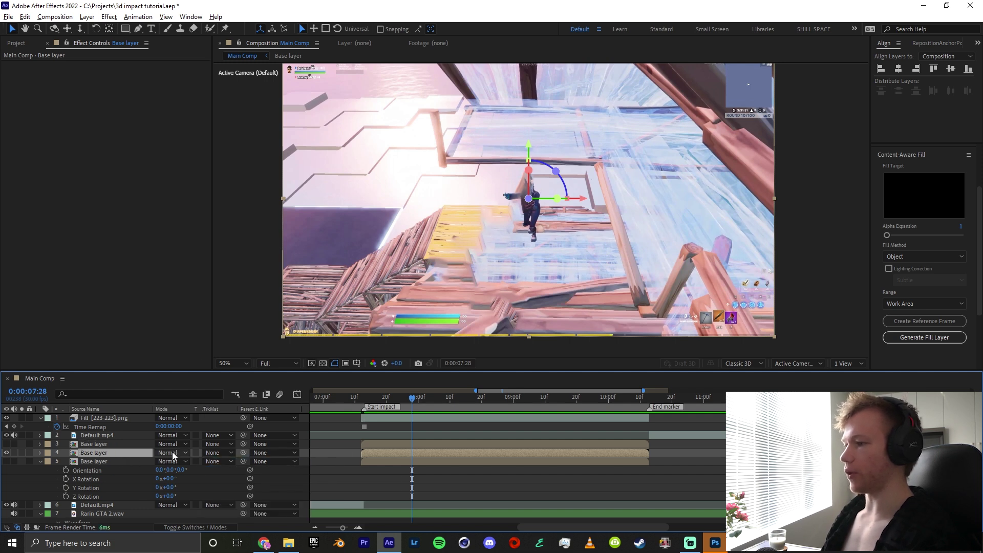
Make the masked Base layer visible and delete its Simple Choker effect
left_click(96, 444)
left_click(7, 444)
left_click(84, 213)
key("ctrl+a")
key("Delete")
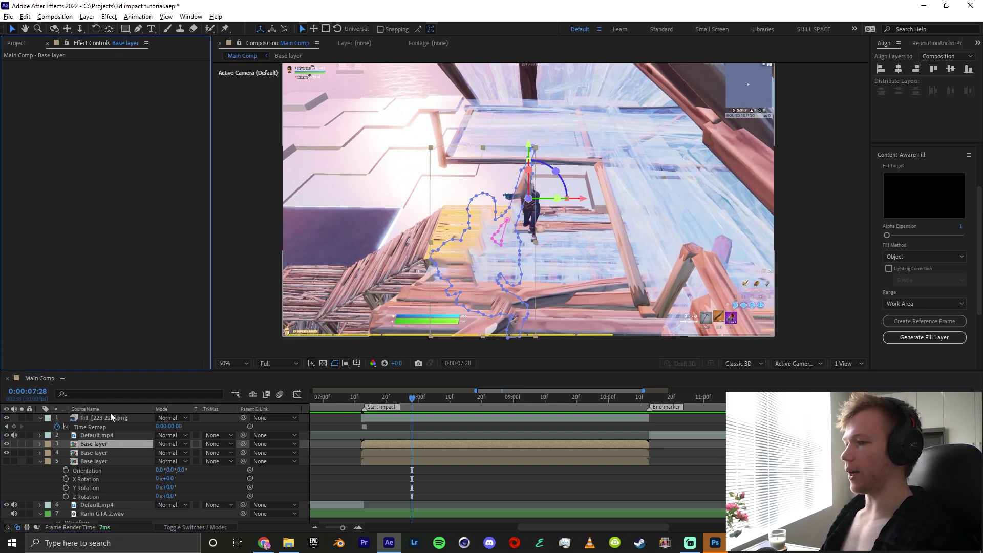
Move the fill layer beneath the masked Base layer and pre-compose it with the Base layer below as EMPTY BACKGROUND
left_click_drag(91, 417, 88, 446)
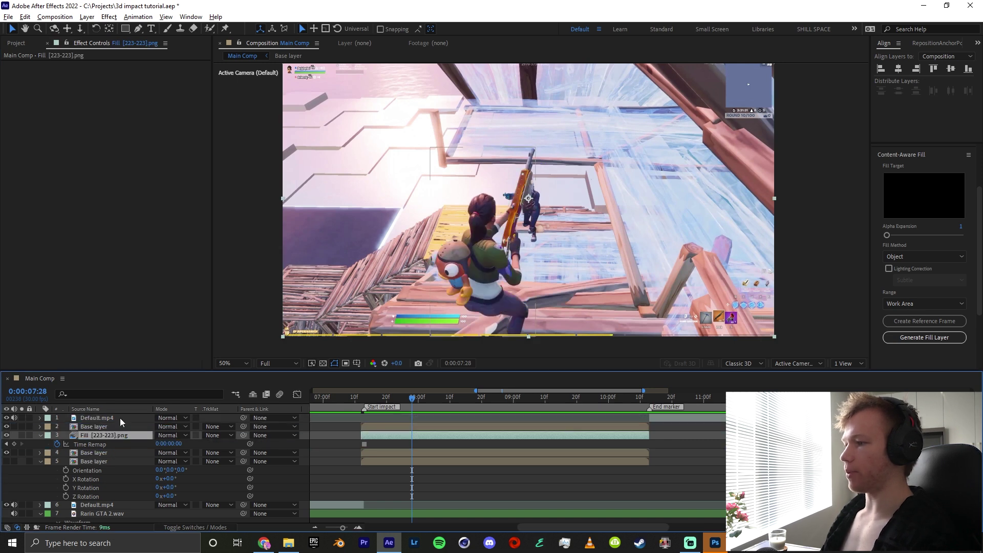
left_click(104, 453, "ctrl")
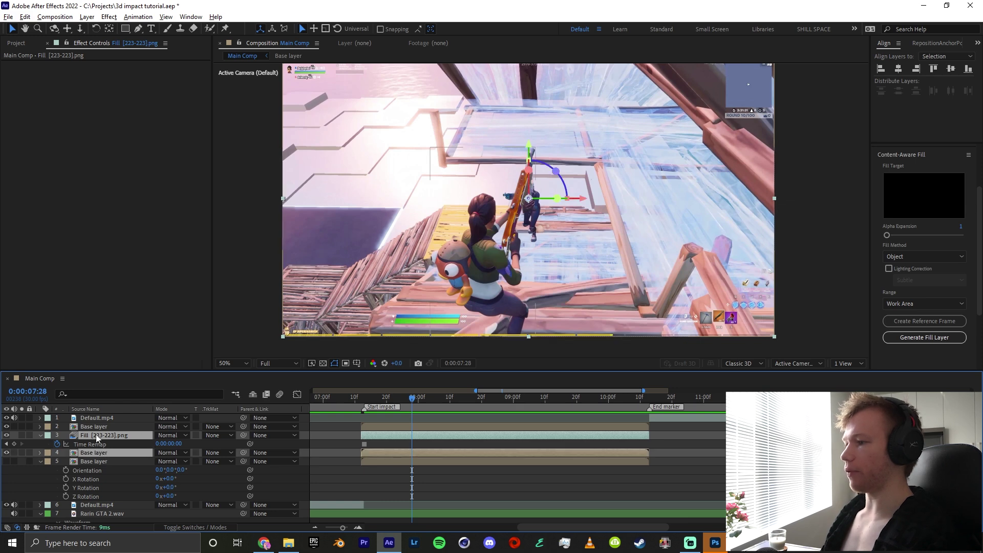
right_click(137, 435)
left_click(166, 383)
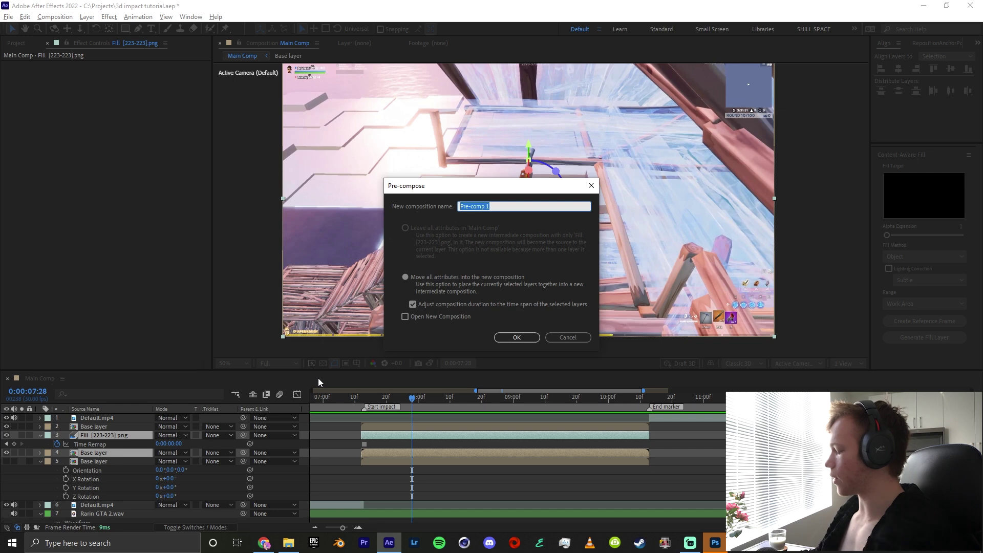
type("EMPTY BACKGROUND")
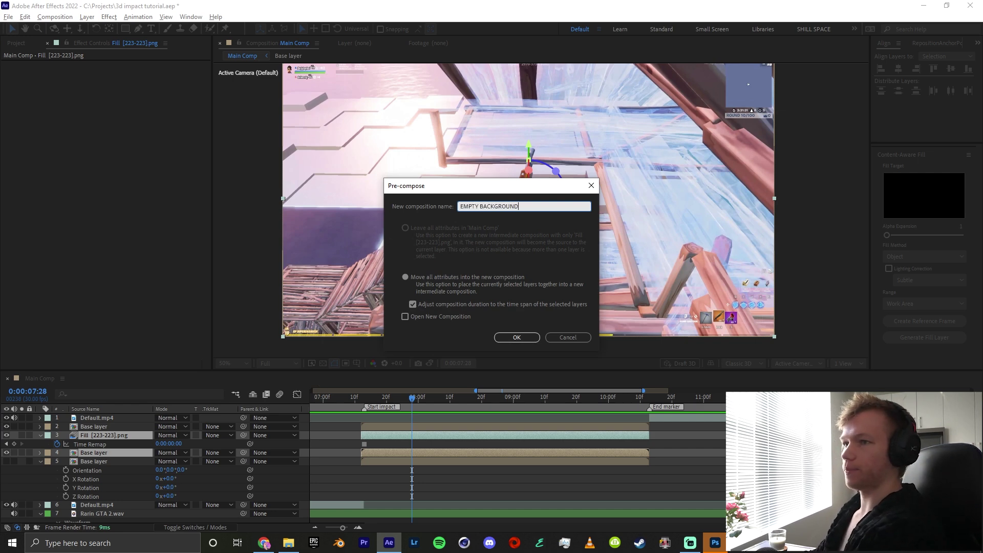
key("Return")
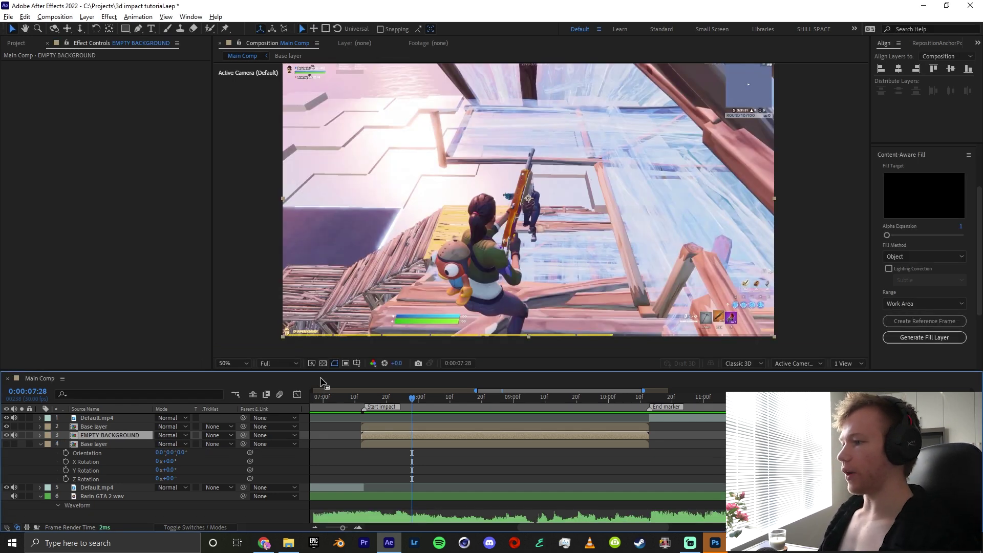
left_click(21, 436)
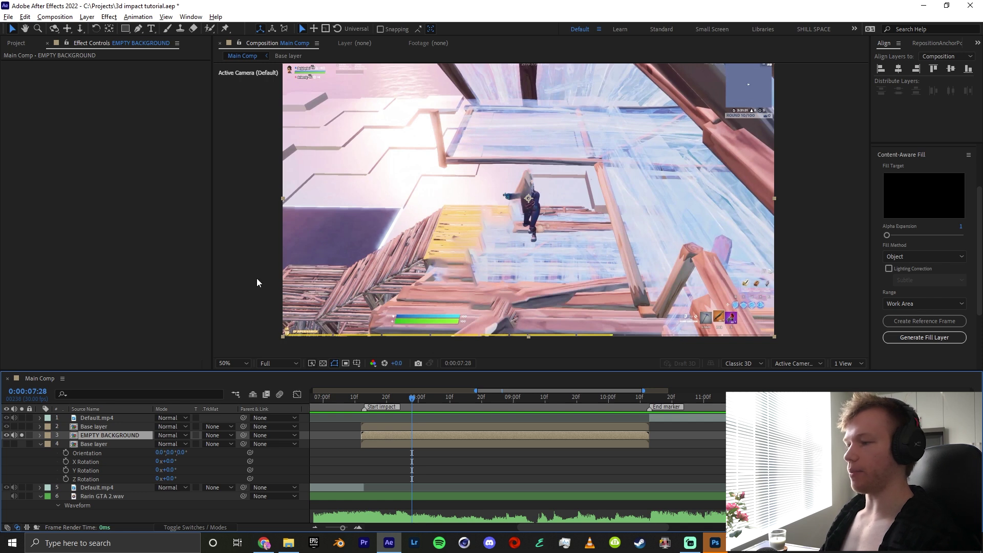
left_click(21, 436)
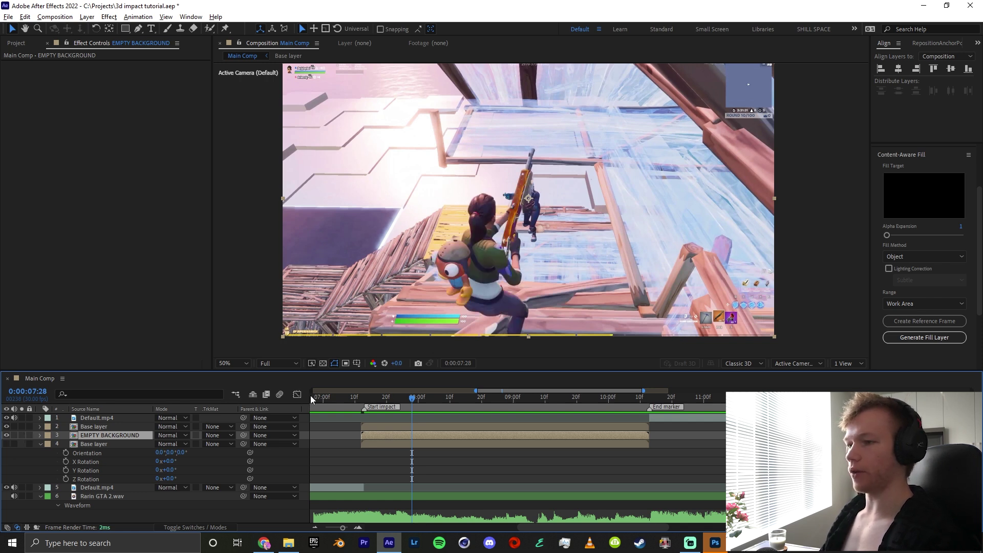
Rename the masked Base layer to Character mask and preview it in isolation
left_click(85, 409)
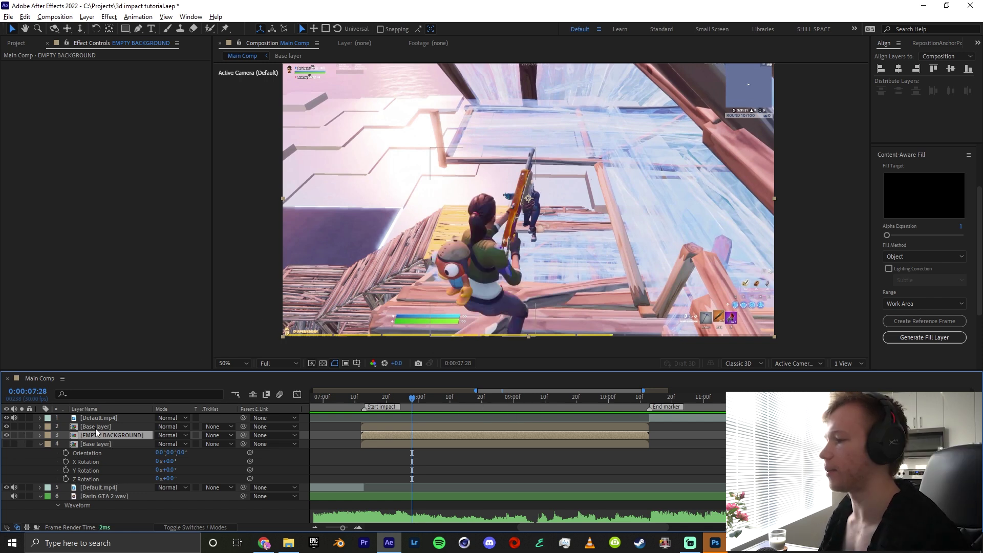
left_click(118, 427)
right_click(118, 429)
left_click(150, 405)
type("Ch")
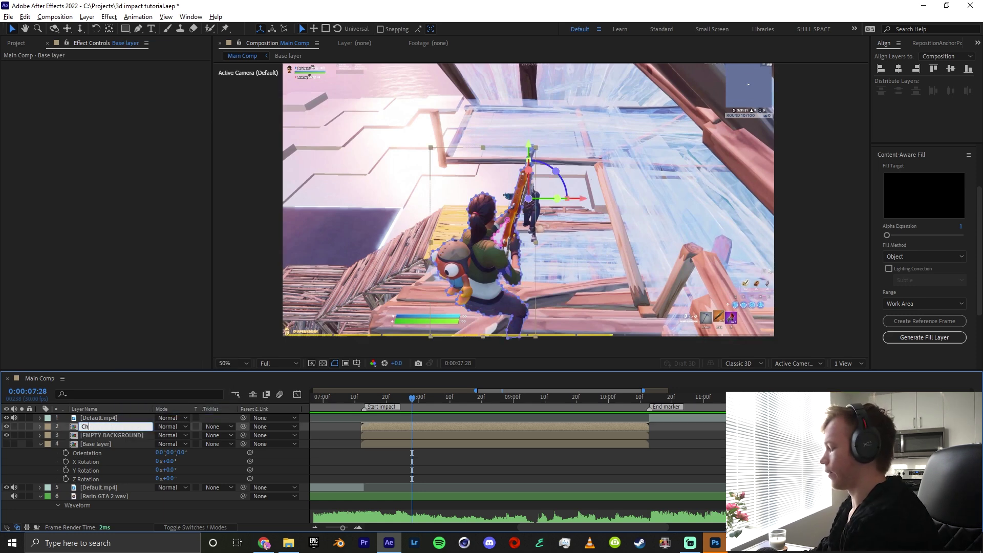
type("aracter mask")
key("Return")
left_click(21, 427)
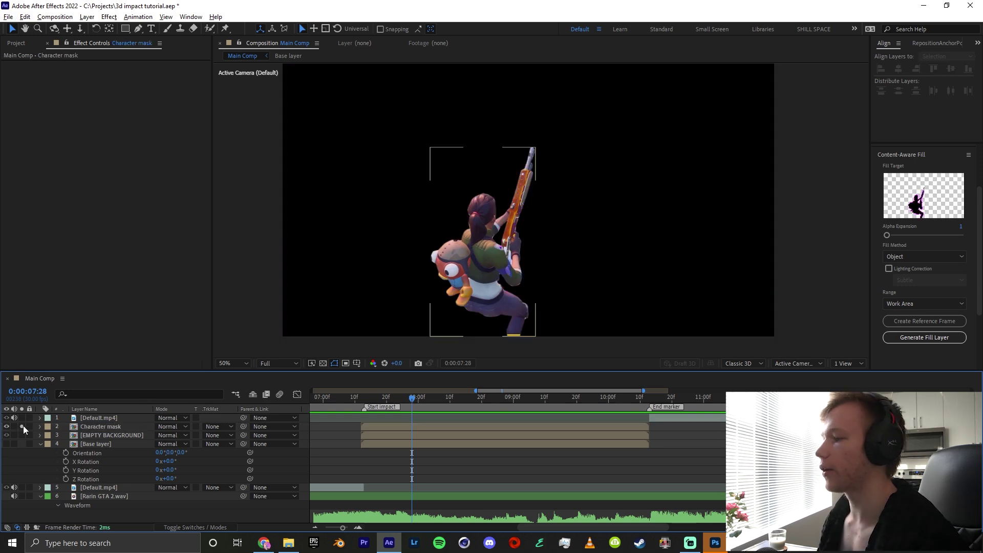
left_click(23, 427)
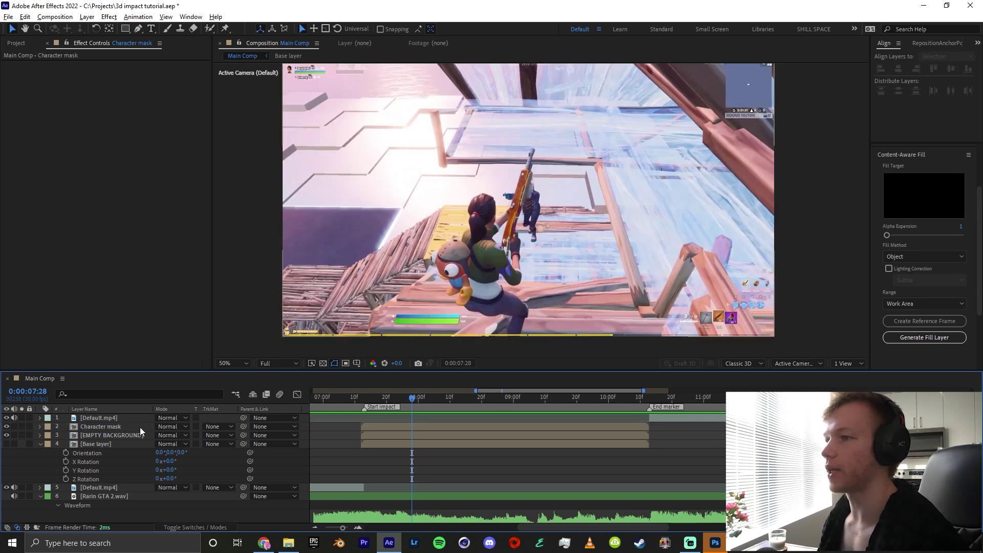
Open the EMPTY BACKGROUND composition and hide its fill layer to reveal the original frame
left_click(418, 434)
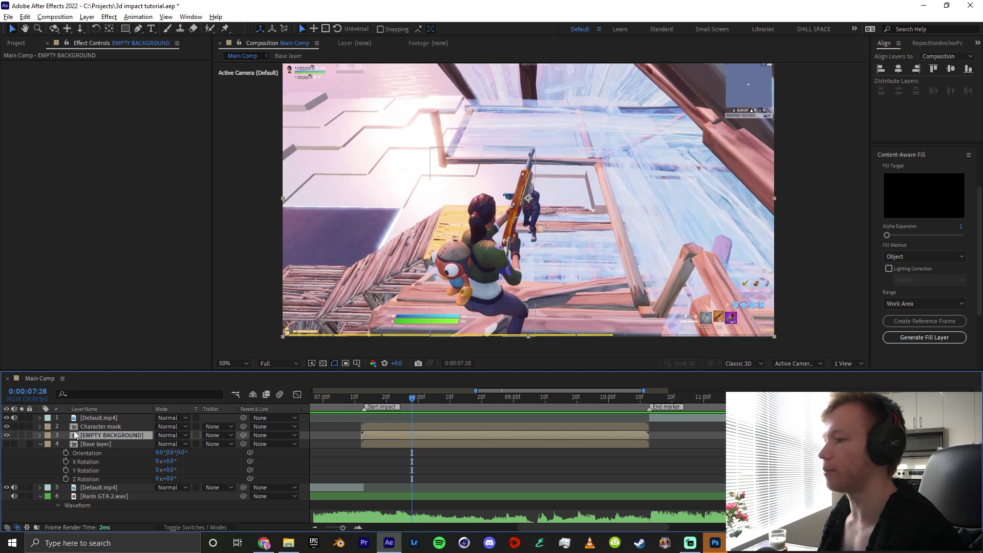
double_click(134, 434)
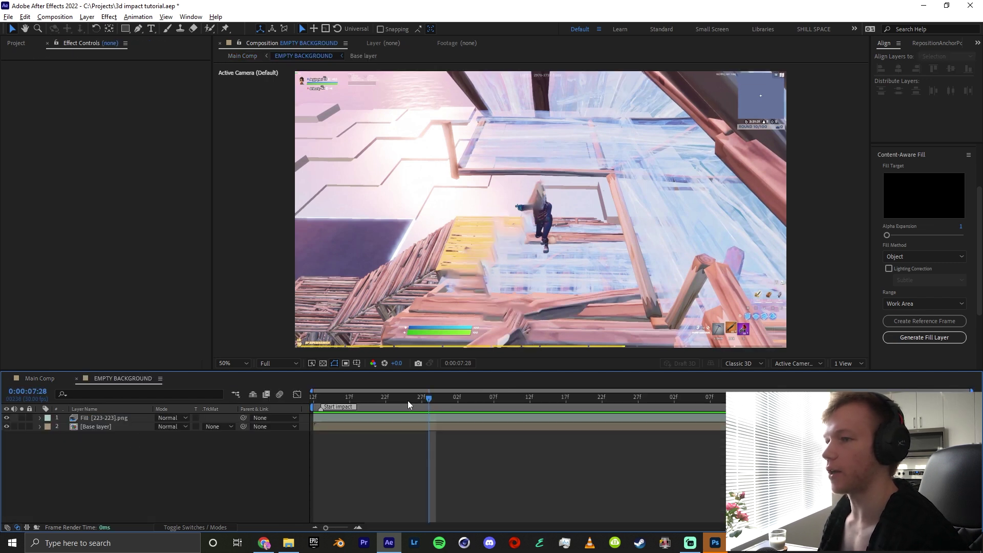
left_click(7, 418)
left_click(117, 428)
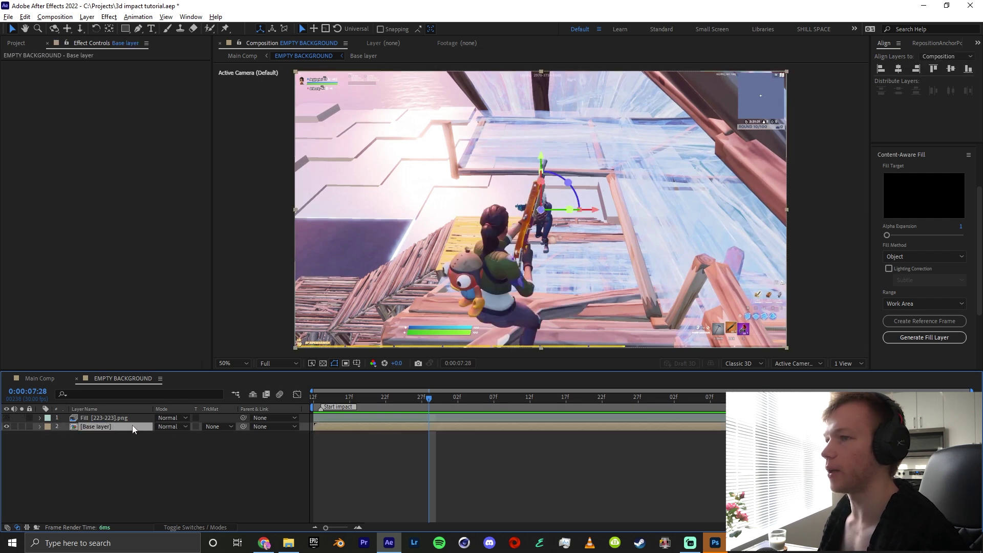
Copy the current EMPTY BACKGROUND frame to the clipboard with FX Console
key("ctrl+space")
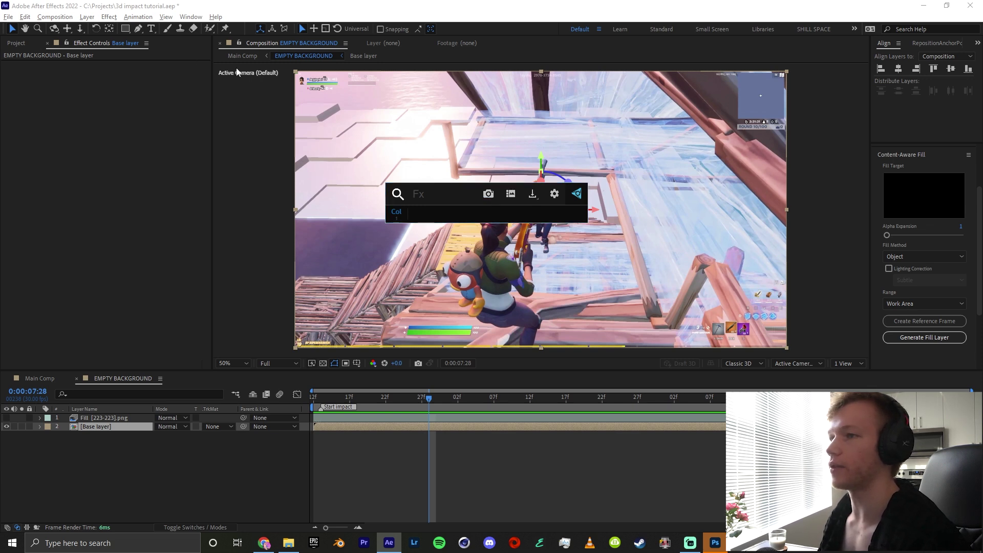
left_click(533, 195)
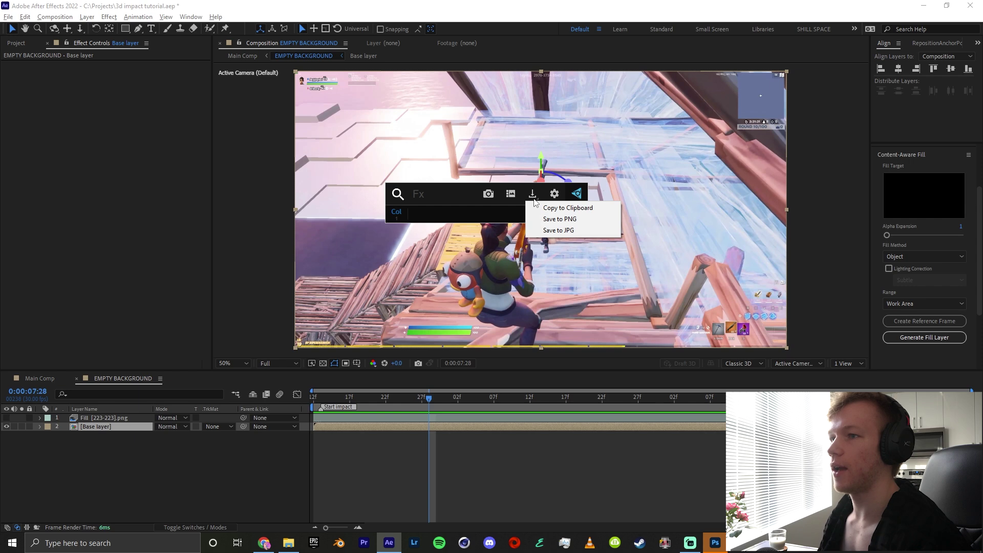
left_click(560, 208)
Switch to Photoshop, create a 1920 x 1080 px document and paste the copied frame into it
left_click(717, 544)
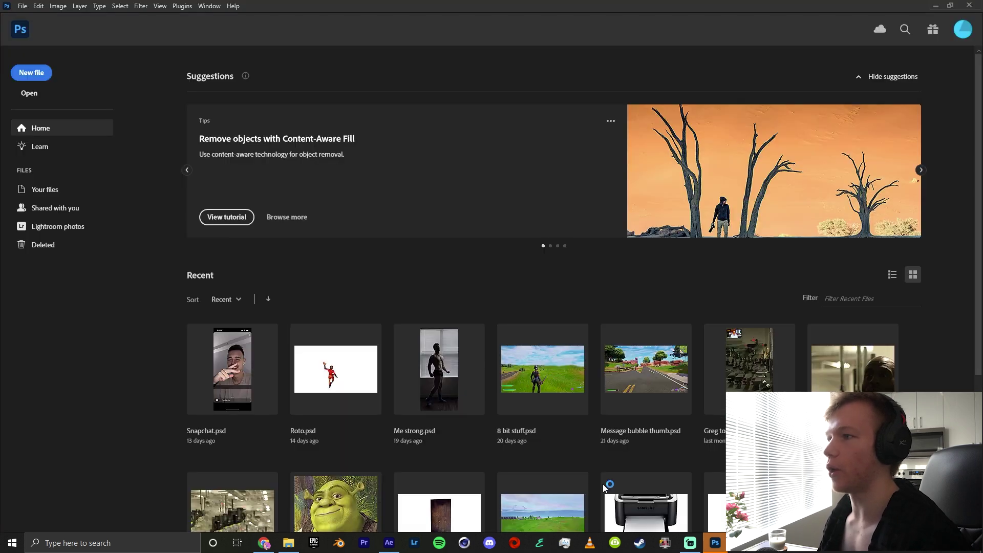
left_click(40, 73)
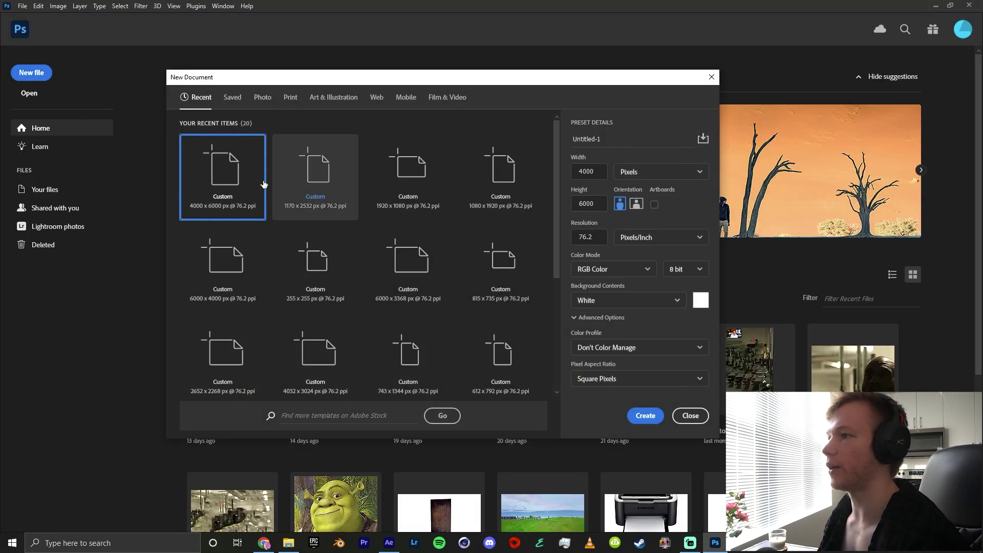
left_click(408, 174)
left_click(658, 417)
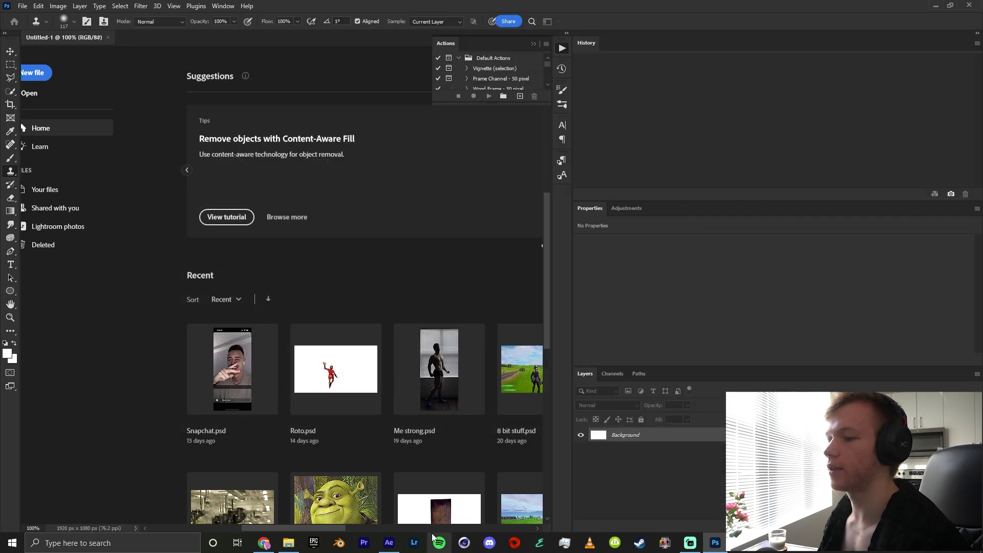
key("ctrl+v")
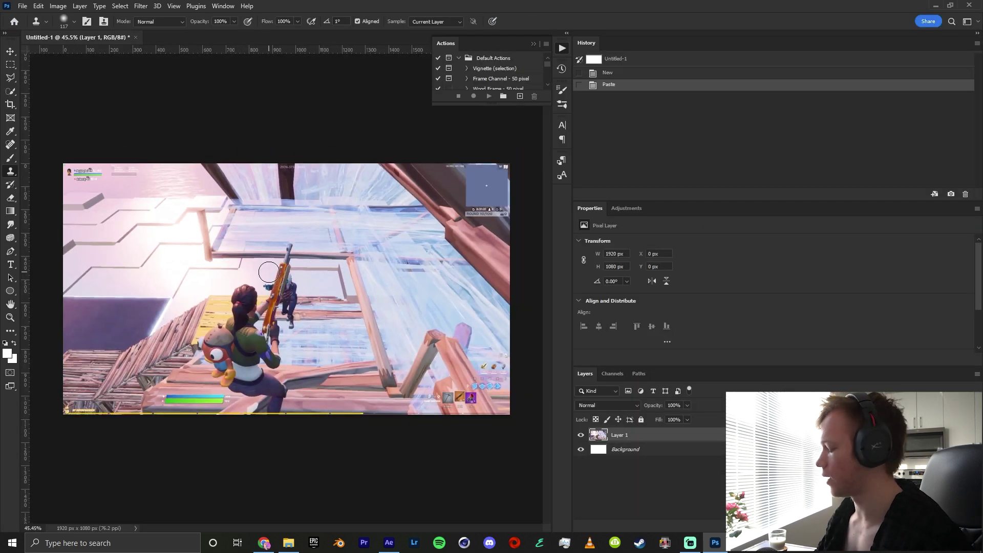
Outline the character and rifle with a closed Polygonal Lasso selection on Layer 1
key("l")
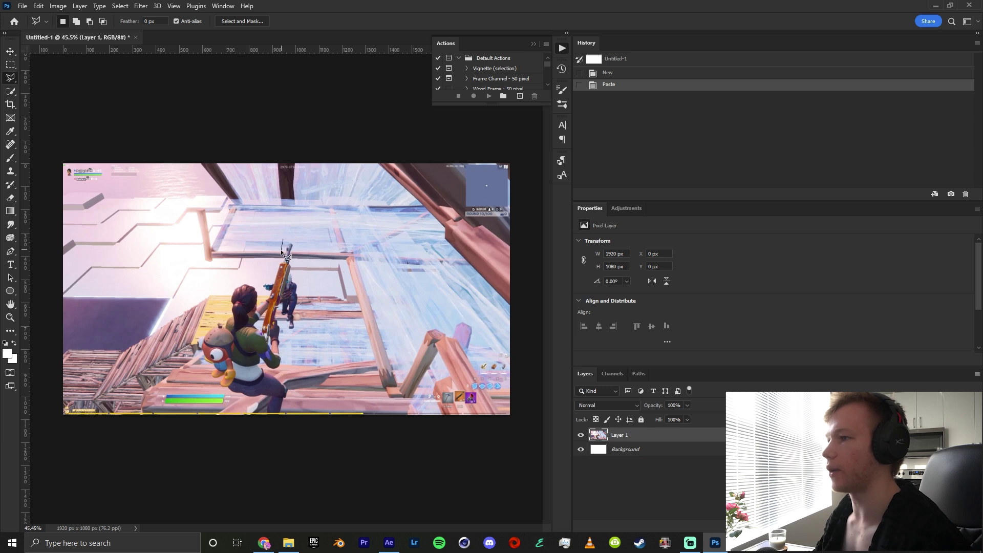
left_click(272, 269)
left_click(229, 277)
left_click(208, 328)
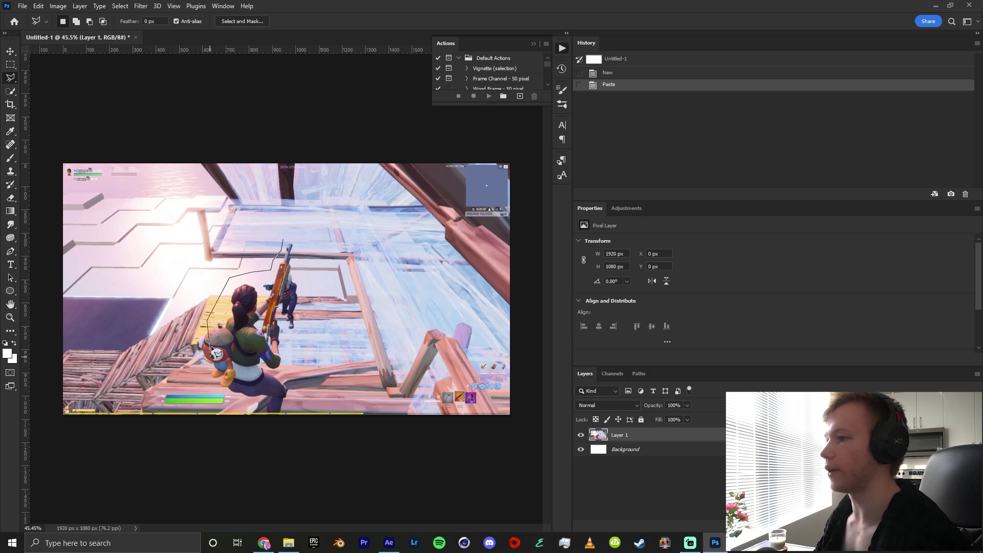
left_click(185, 367)
left_click(256, 438)
left_click(313, 429)
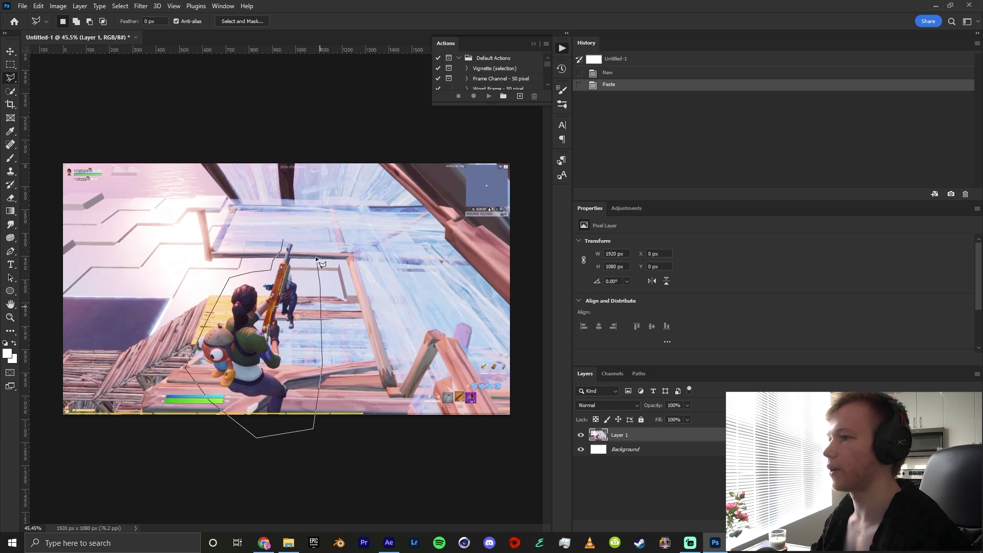
left_click(284, 241)
key("i")
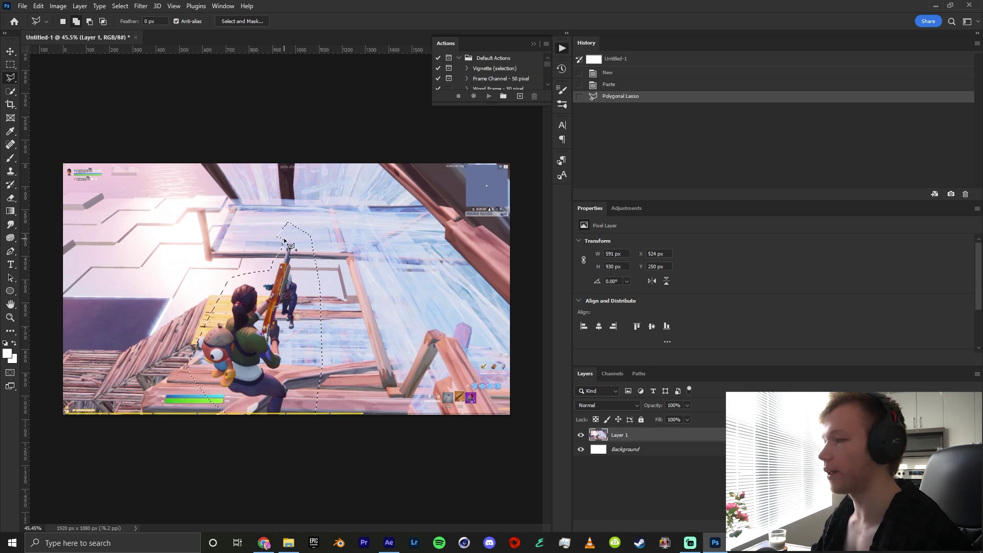
Open the Fill options for the character selection, cancel them and deselect
key("shift+BackSpace")
left_click(793, 202)
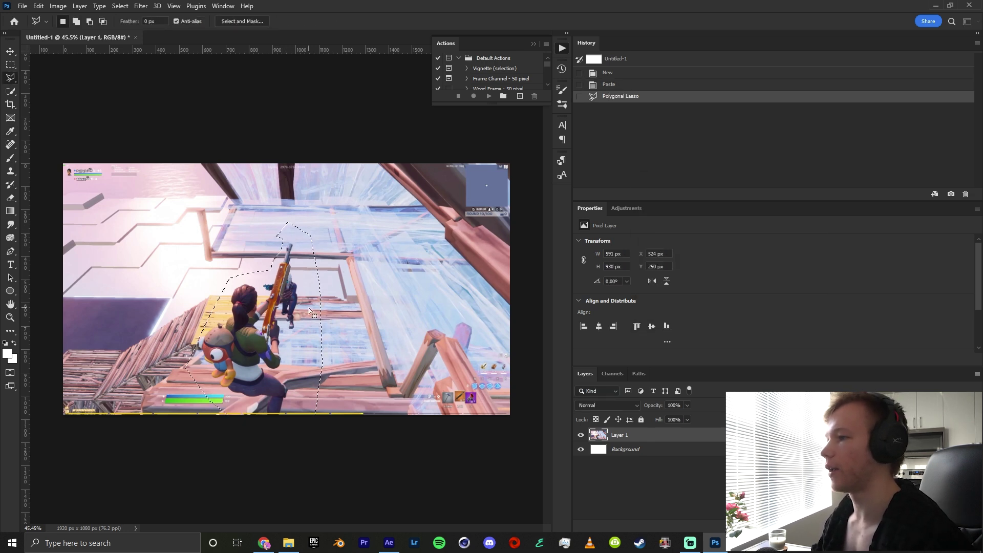
key("ctrl+d")
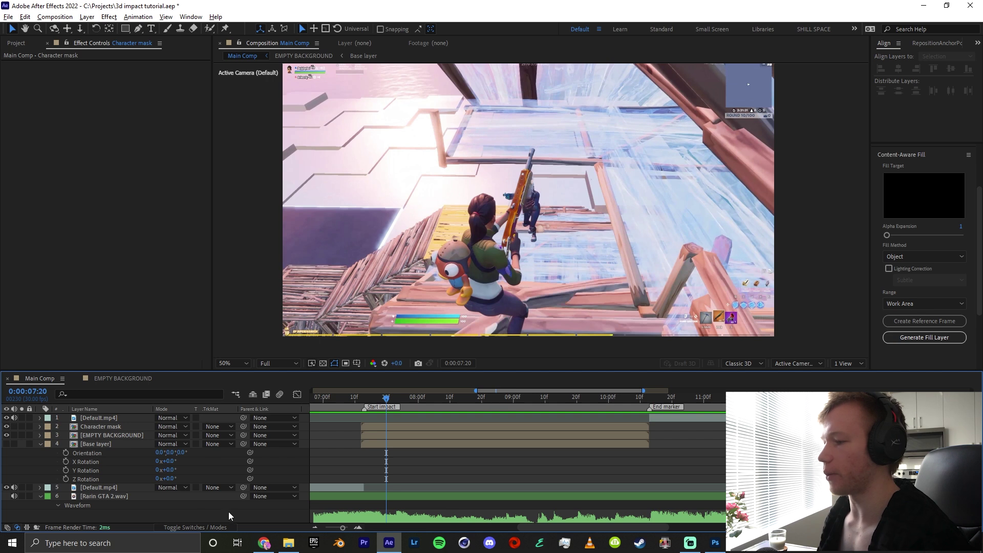
In After Effects, show the layer switches and make the EMPTY BACKGROUND layer 3D
left_click(184, 527)
left_click(139, 425)
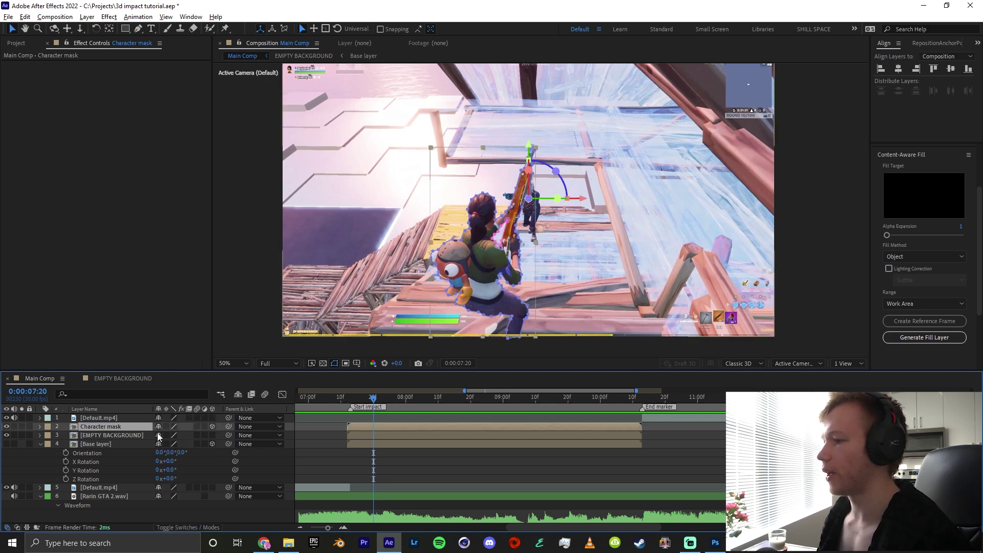
left_click(211, 435)
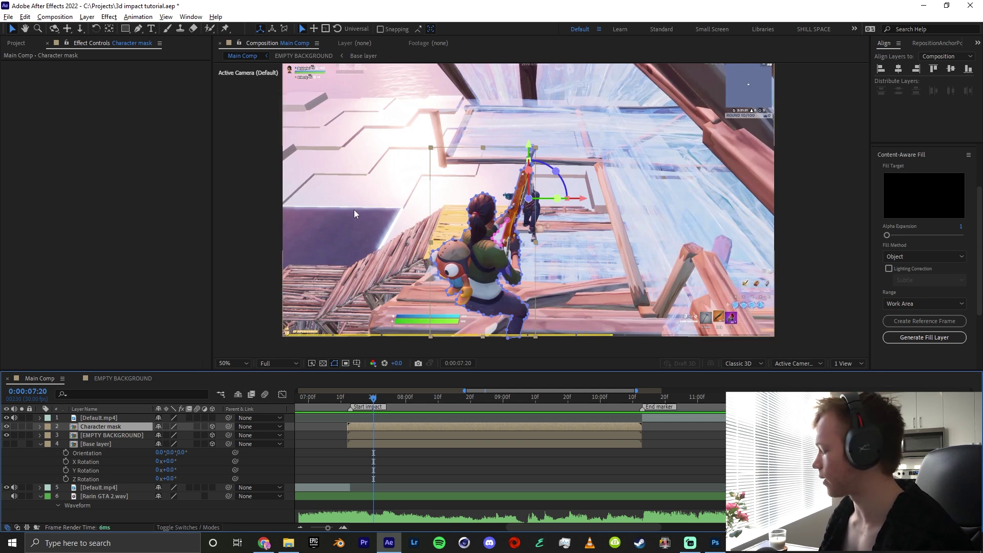
Bring the Character mask layer forward in depth to a Z position of -868, orbiting the camera to check the separation
key("c")
left_click_drag(446, 200, 487, 207)
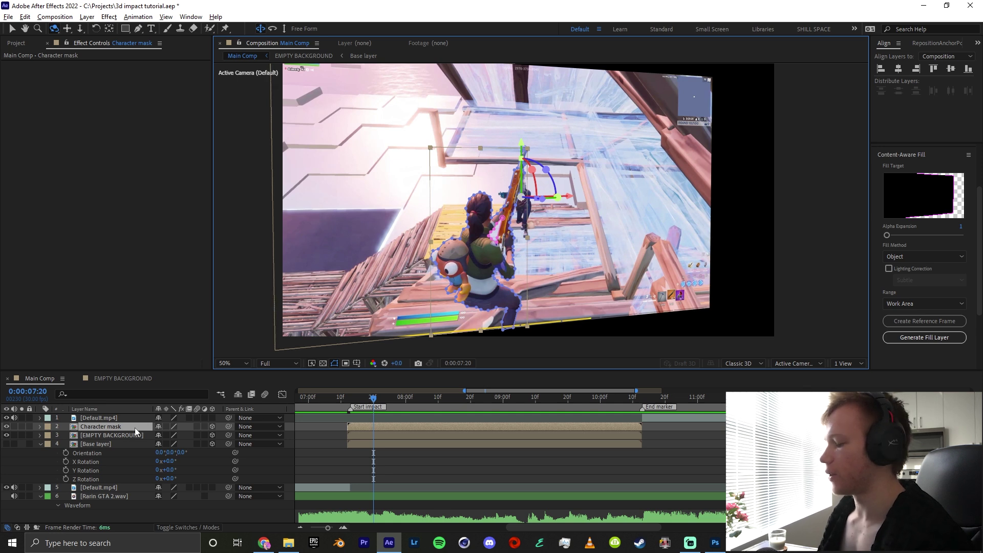
key("p")
left_click_drag(174, 436, 43, 451)
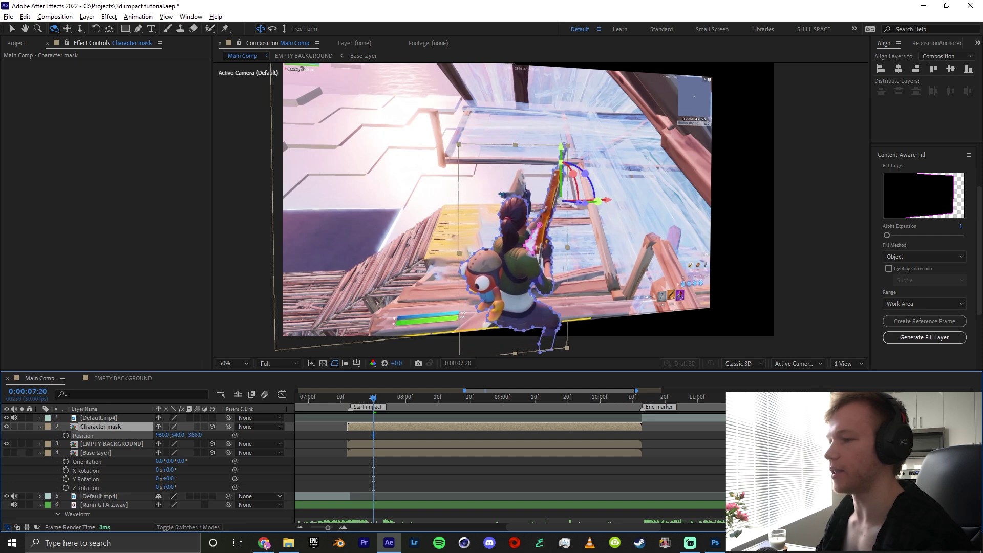
left_click_drag(625, 276, 594, 267)
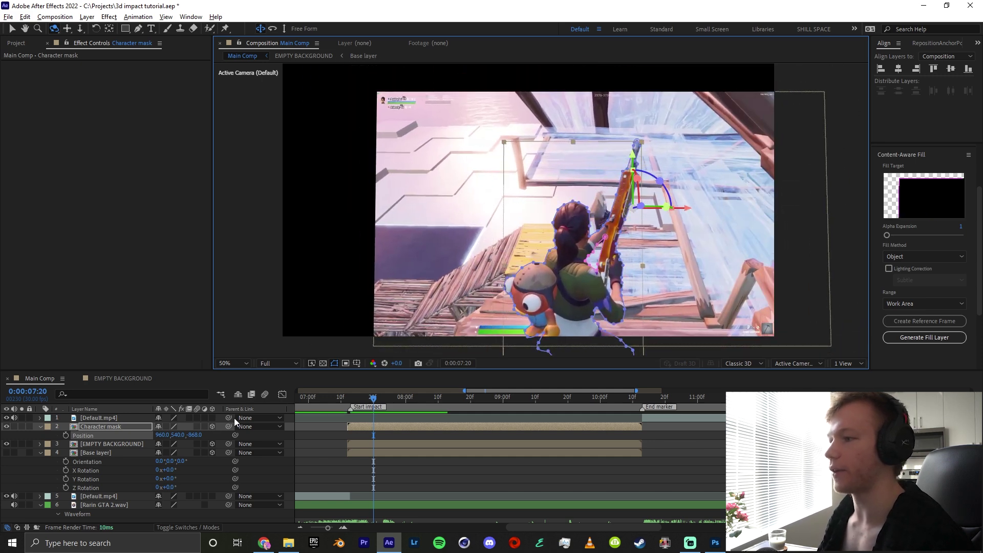
Scale the Character mask layer down to 69.6% and reset the default camera
key("s")
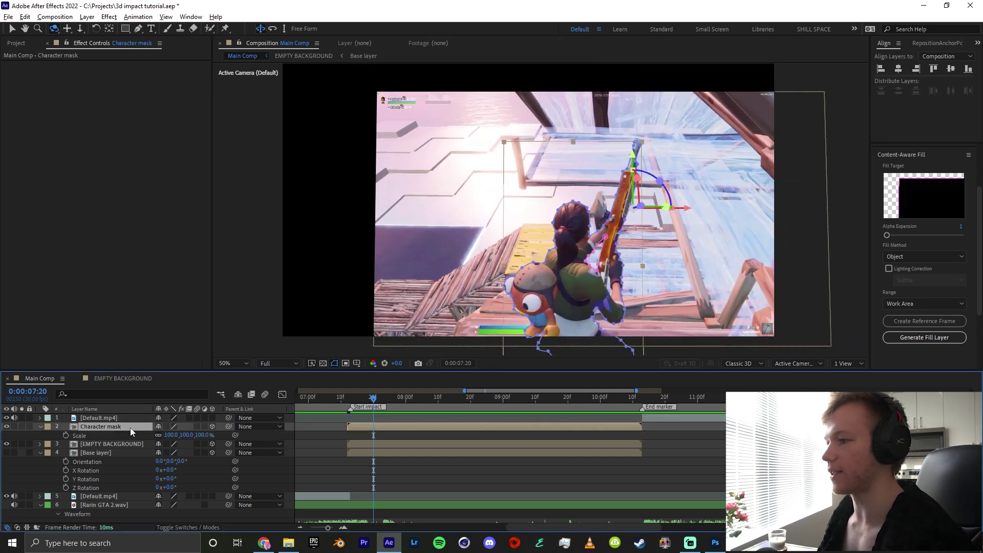
left_click_drag(187, 434, 67, 446)
left_click_drag(461, 279, 490, 169)
key("Page_Up")
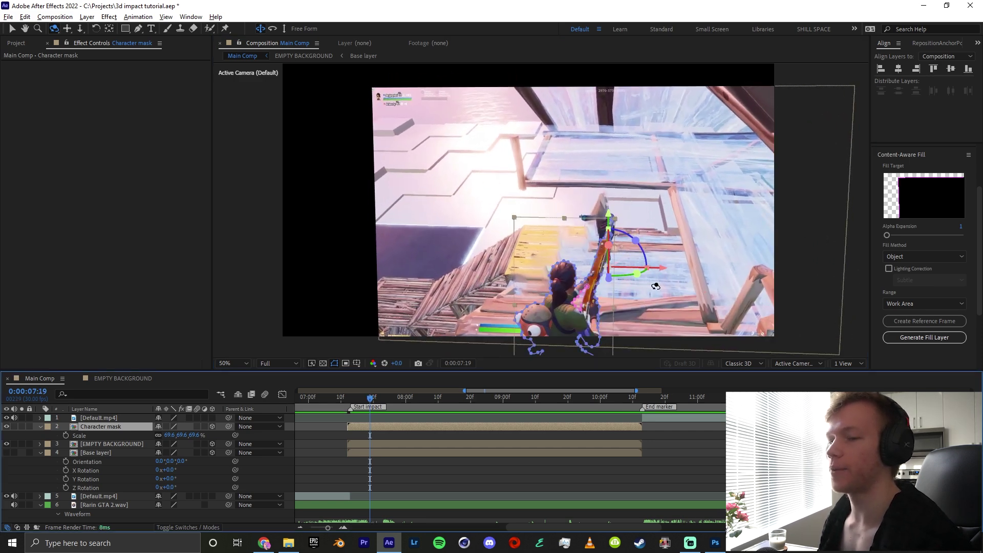
left_click(797, 365)
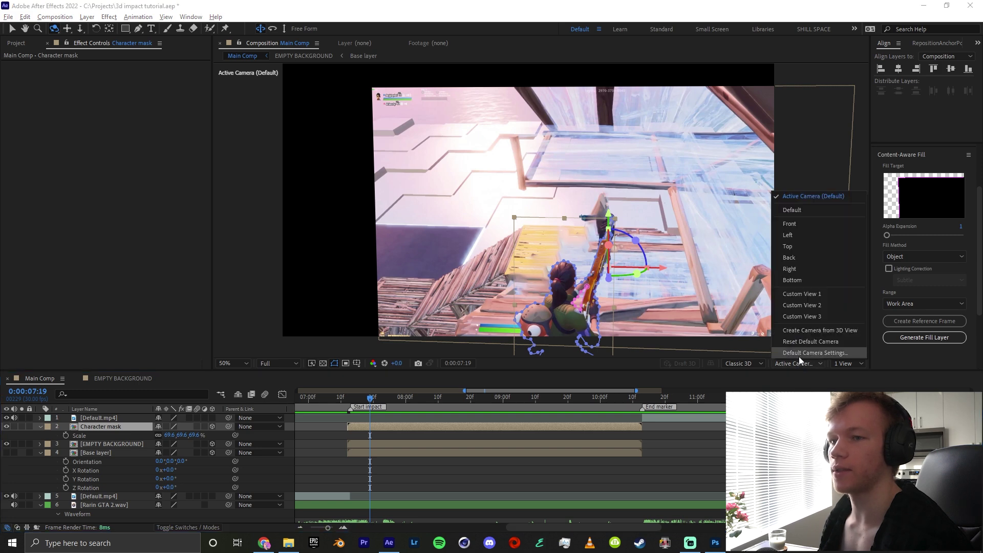
left_click(801, 345)
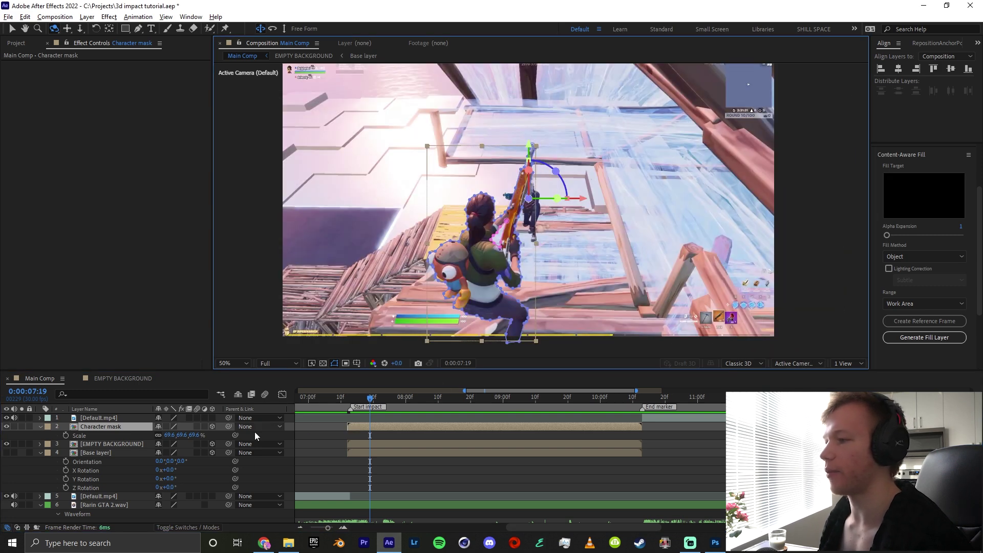
Refine the Character mask layer to 66.8% scale and a Z position of -877 to match the original frame
left_click_drag(182, 435, 162, 437)
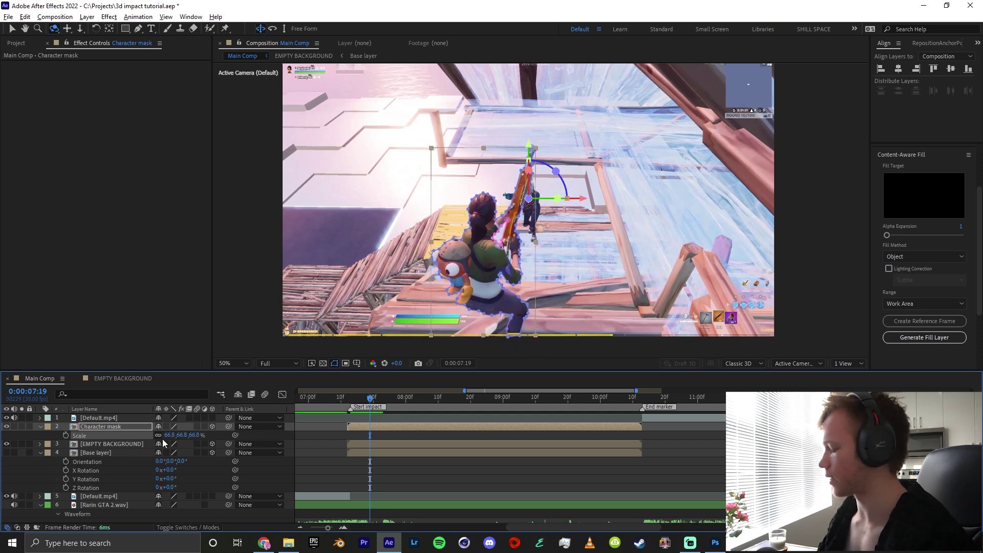
key("shift+p")
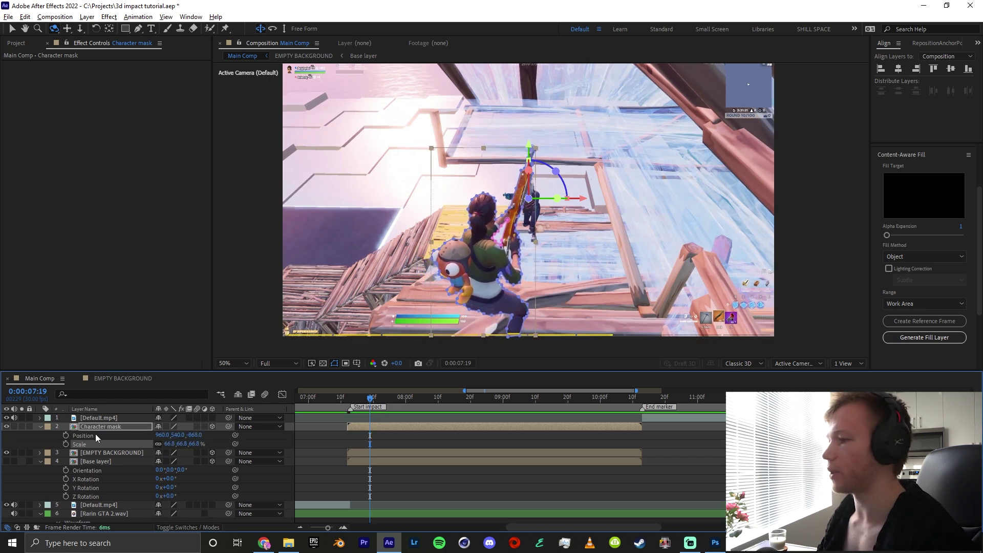
left_click(122, 426)
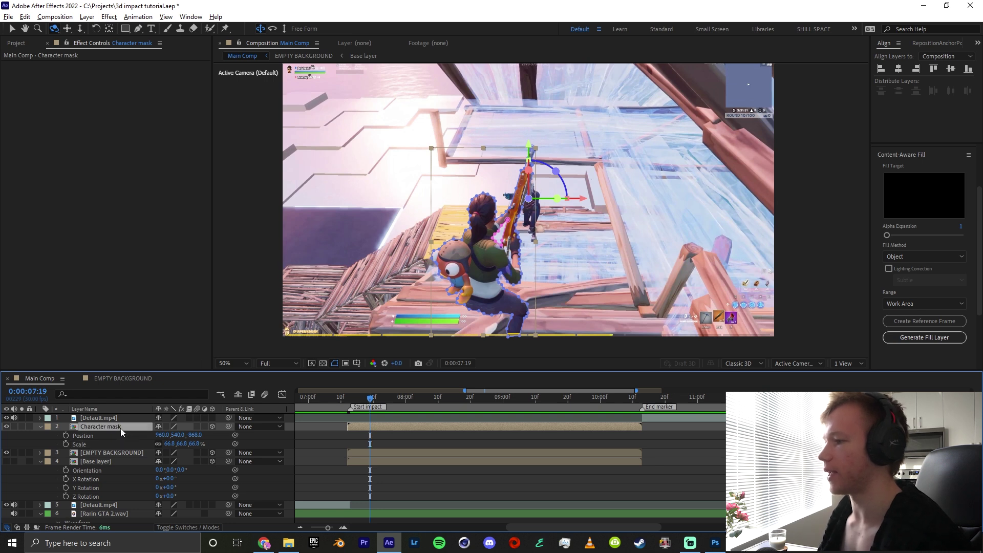
left_click_drag(197, 435, 190, 432)
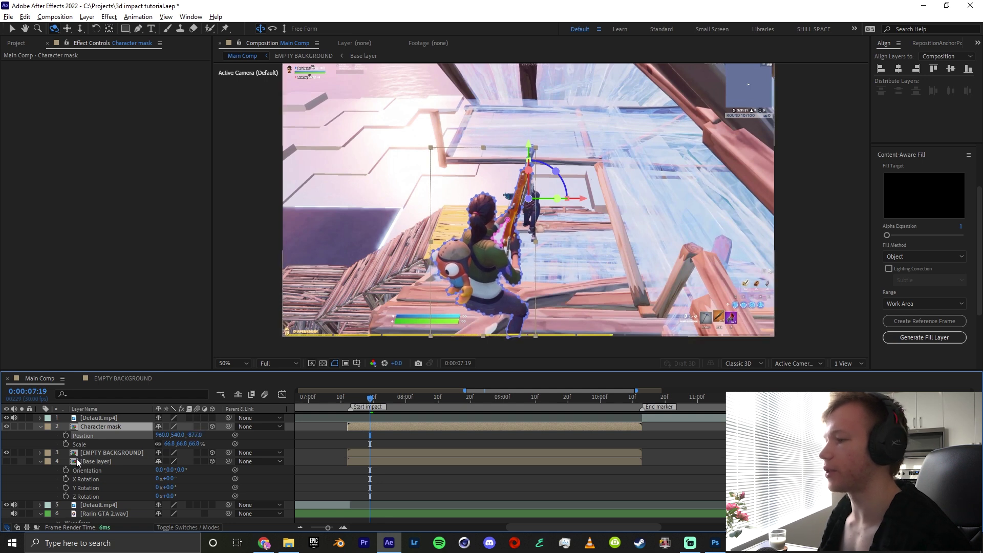
Push the EMPTY BACKGROUND layer back to a Z position of 136 and scale it to 105.2%
left_click(109, 452)
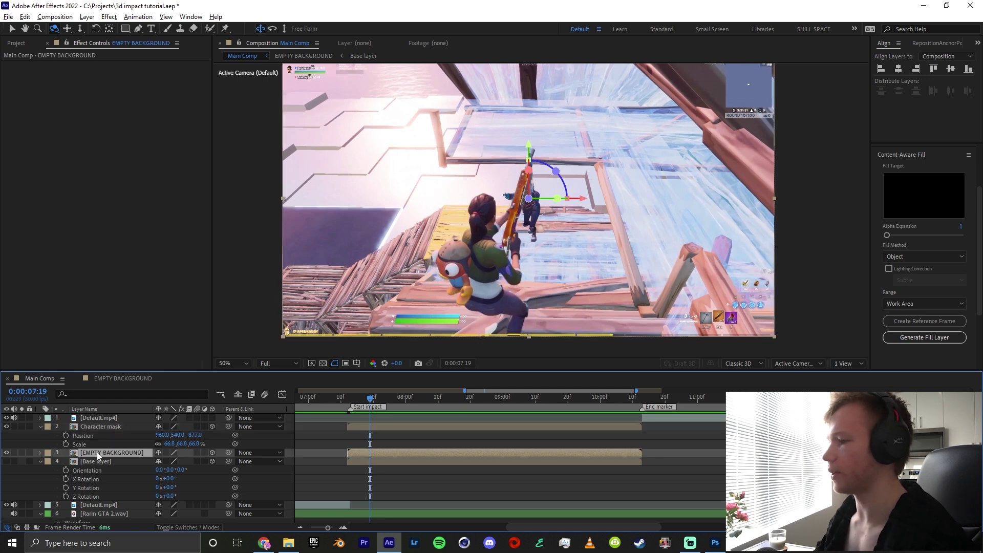
key("p")
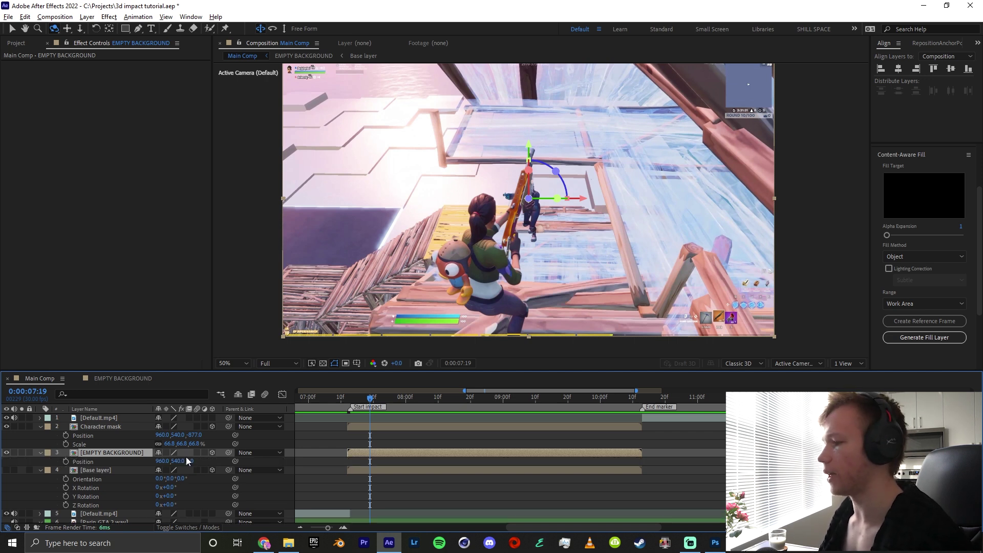
key("shift+s")
left_click_drag(188, 461, 221, 467)
left_click(406, 445)
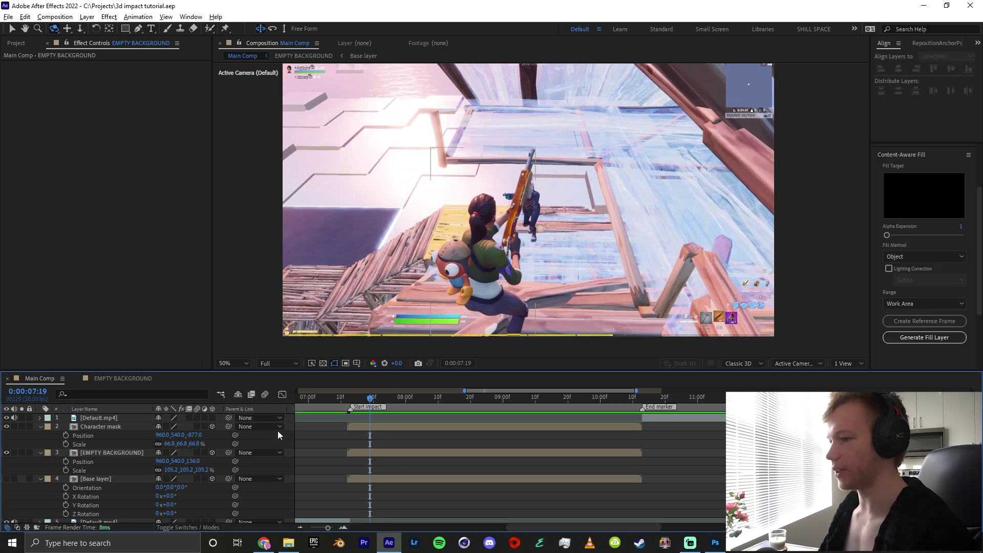
Create a two-node camera named Camera 1 with the 50mm preset
right_click(360, 435)
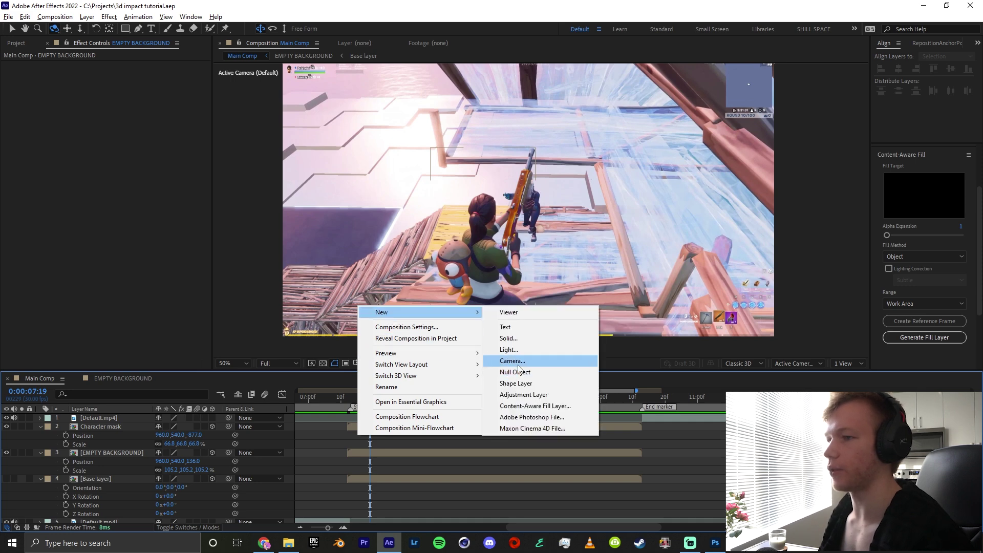
left_click(514, 361)
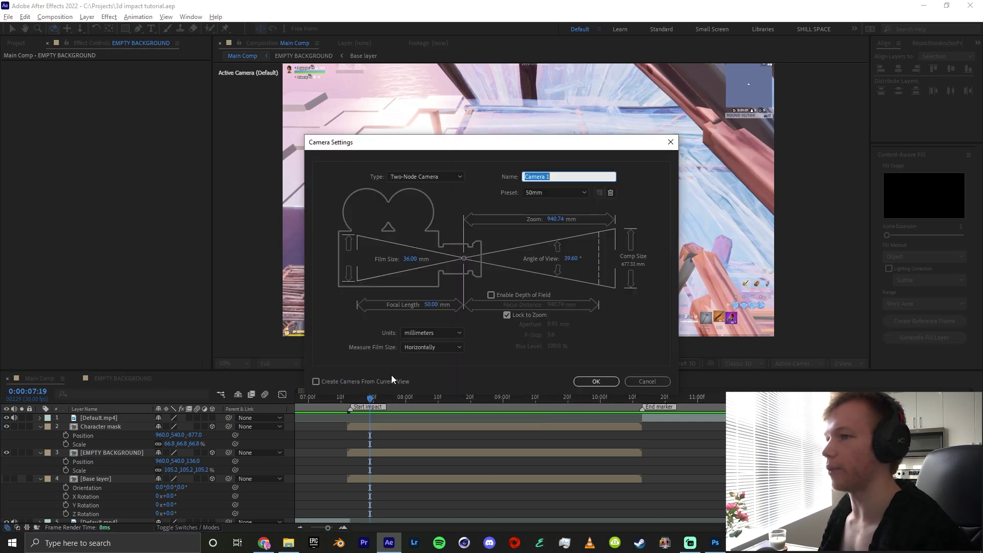
left_click(589, 380)
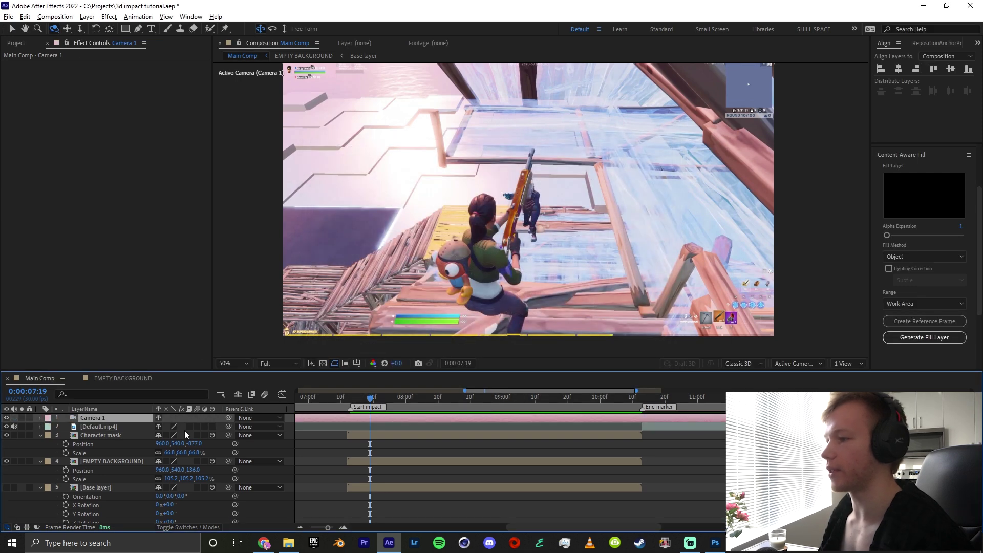
Trim Camera 1 to run from the Start impact marker at 0:00:07:12 to the End marker at 0:00:10:12
left_click(353, 401)
left_click_drag(353, 400, 346, 401)
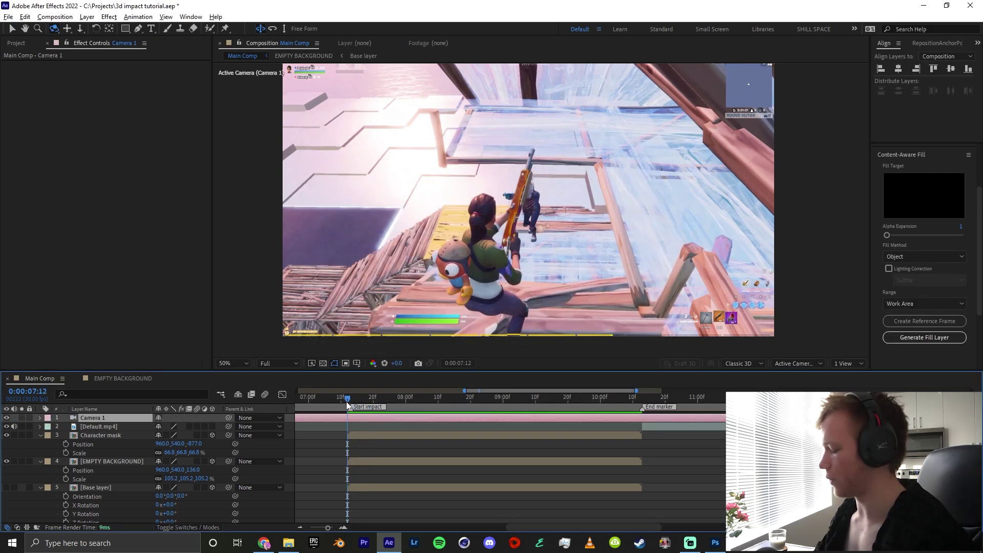
key("alt+[")
left_click(640, 399)
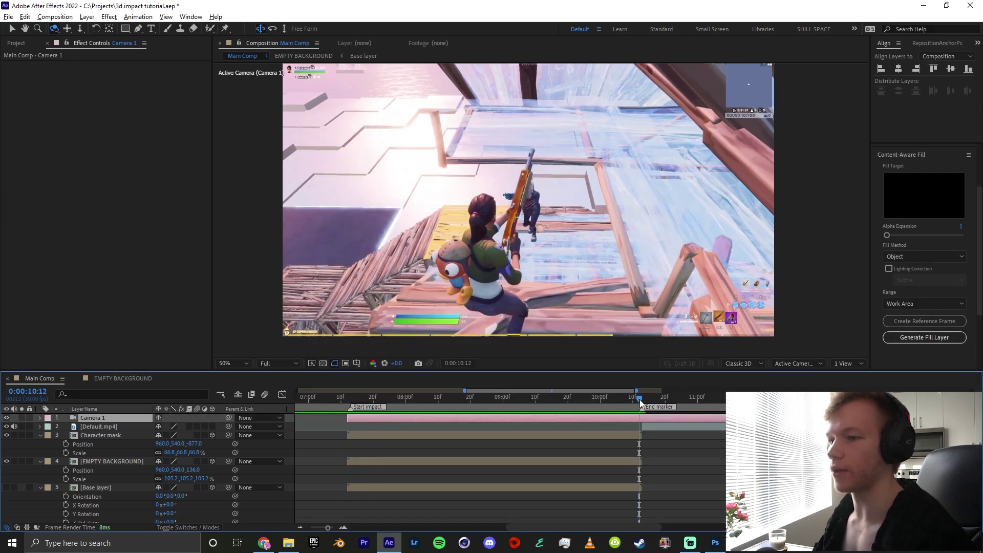
key("alt+]")
Keyframe Camera 1's Position, Orientation and X, Y and Z Rotation, and place the keyframes near the Start impact marker
mouse_move(638, 401)
left_mouse_down()
mouse_move(339, 419)
mouse_move(365, 418)
left_mouse_up()
left_click(40, 418)
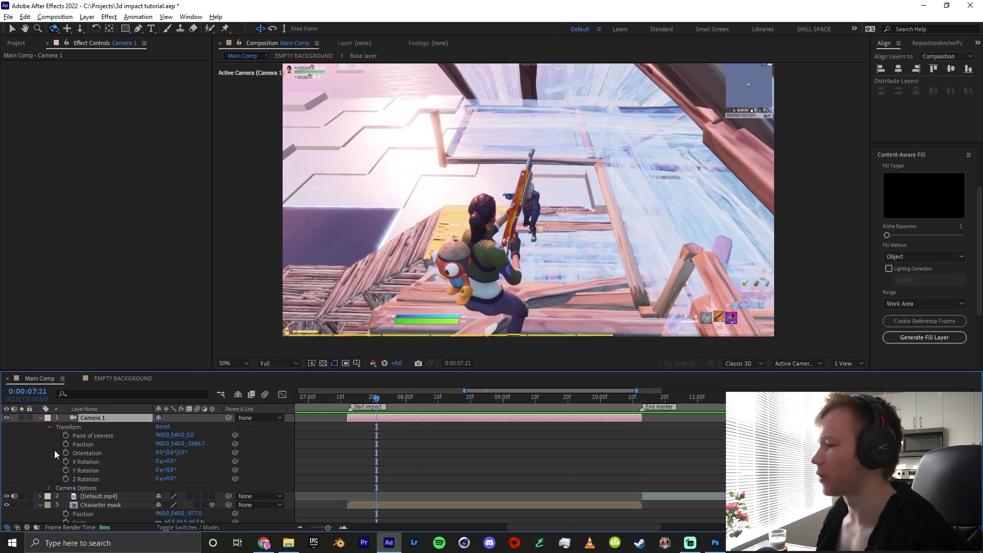
left_click_drag(66, 444, 69, 482)
left_click_drag(374, 445, 350, 444)
At 0:00:08:16, set Camera 1's position to 328, 540, -3244.7, try an X Rotation change and undo the rotation
left_click_drag(406, 400, 458, 402)
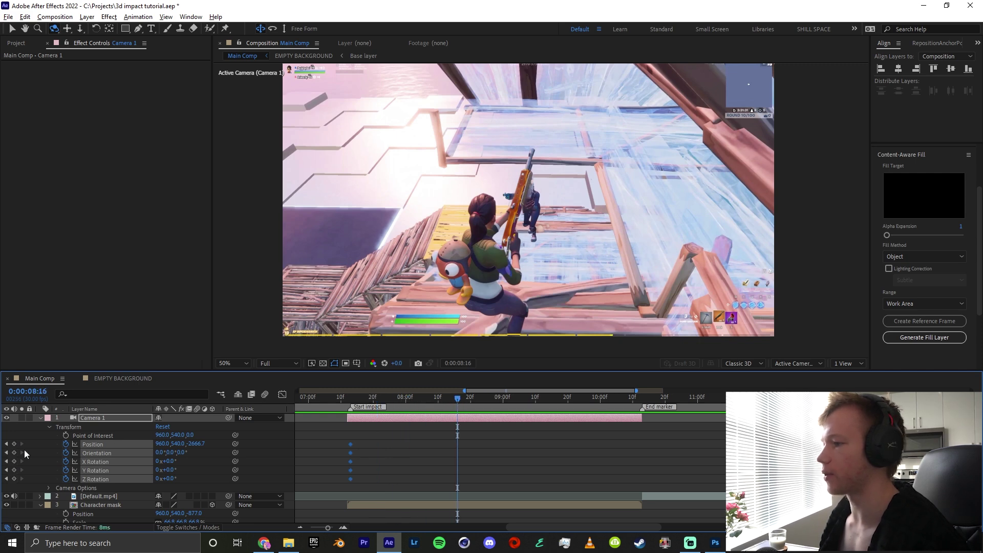
left_click(398, 440)
left_click_drag(198, 444, 50, 468)
left_click_drag(166, 462, 134, 420)
key("ctrl+z")
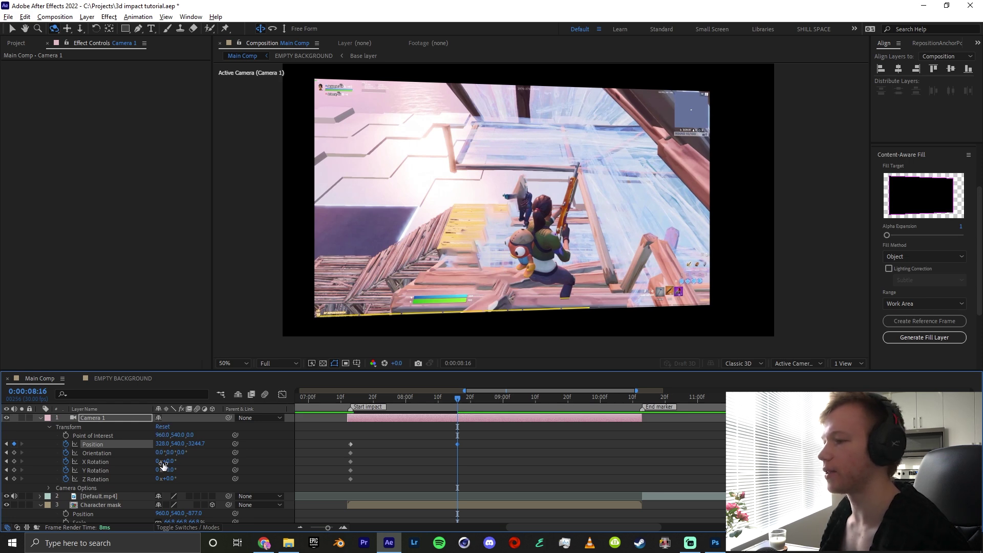
Reset Camera 1's transform and remove its Position, Orientation and Rotation keyframes
left_click(162, 427)
left_click(65, 470)
left_click(66, 478)
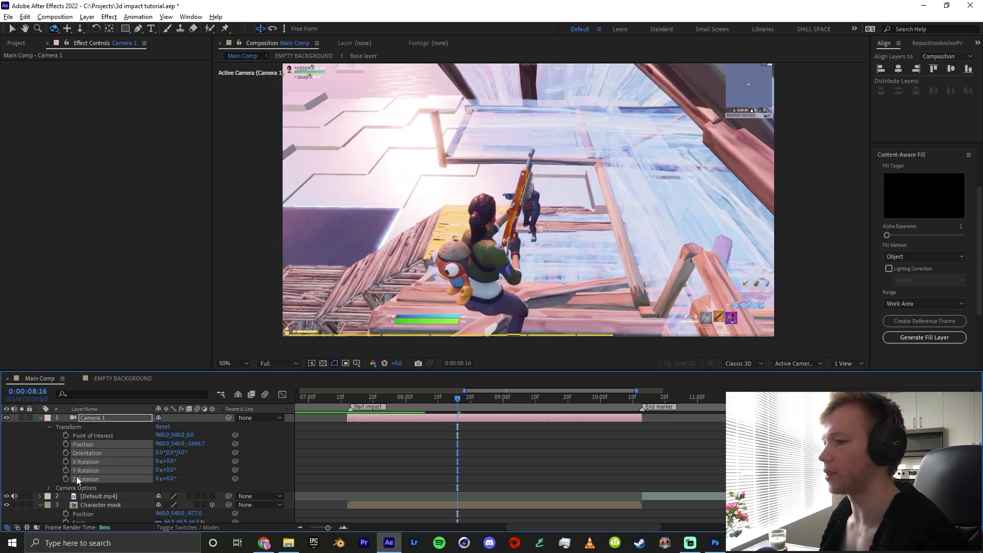
left_click(125, 418)
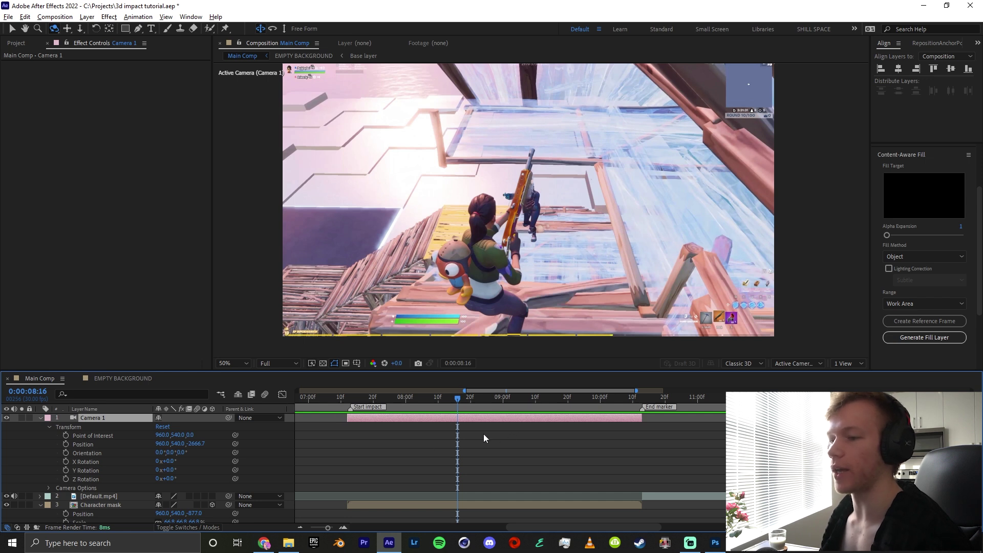
Add a null object to Main Comp and make it a 3D layer
right_click(394, 433)
mouse_move(492, 309)
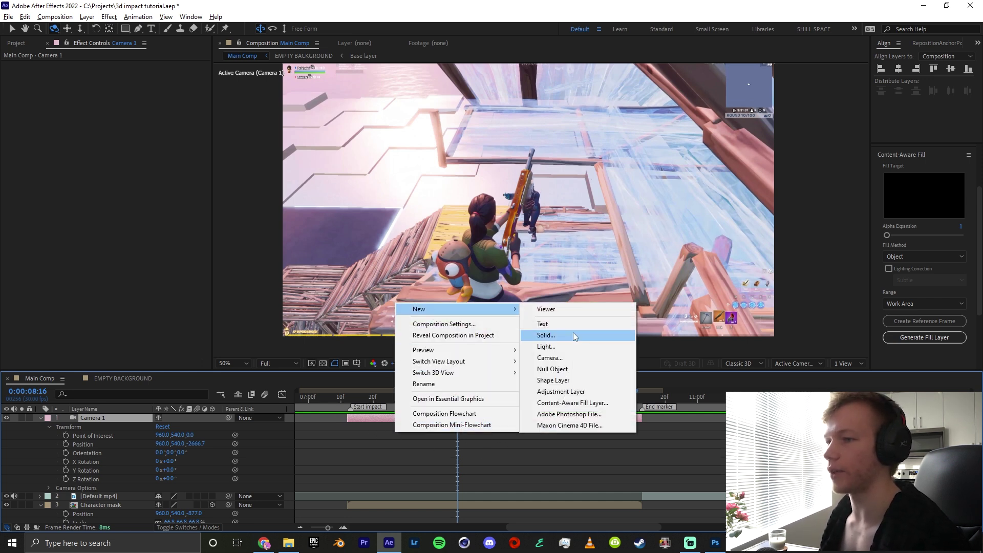
left_click(561, 369)
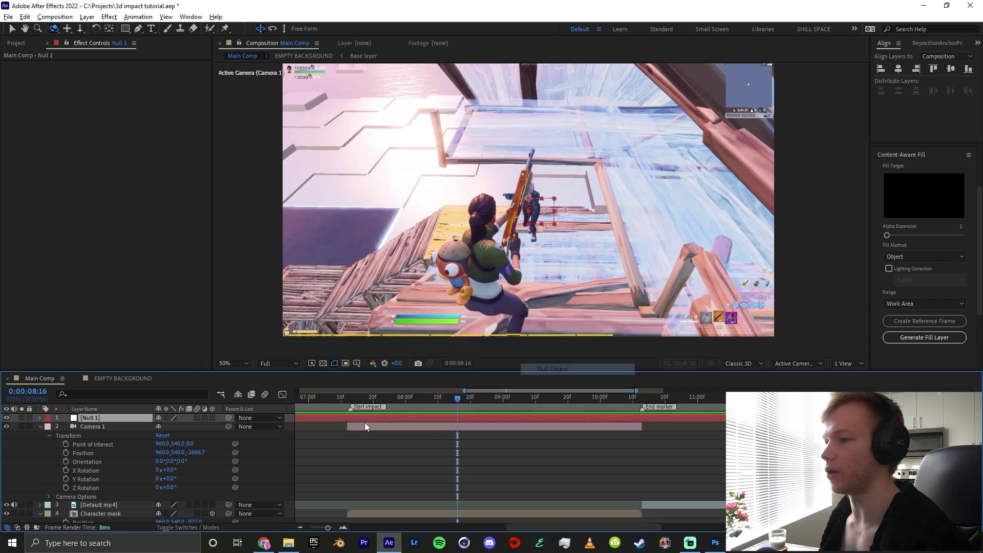
left_click(212, 418)
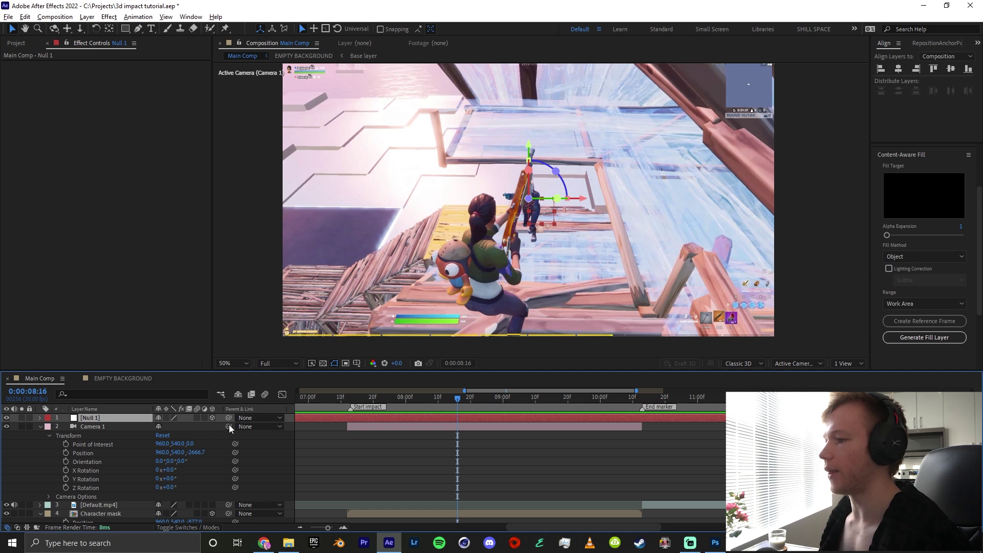
Parent Camera 1 to Null 1 and collapse the camera's properties
left_click_drag(228, 426, 109, 419)
left_click(40, 426)
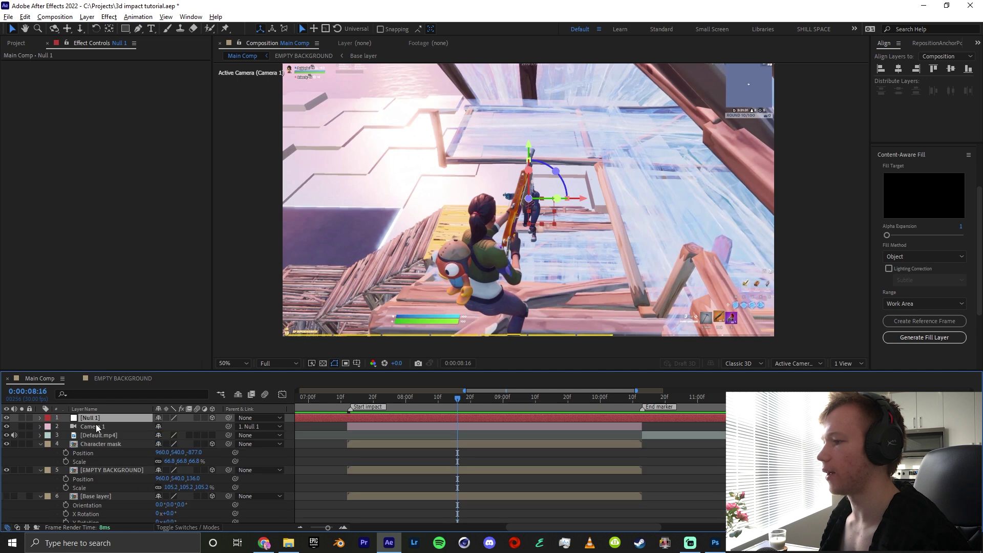
left_click(105, 424)
Trim the Null 1 layer so it spans only from the Start impact marker to the End marker
left_click(87, 419)
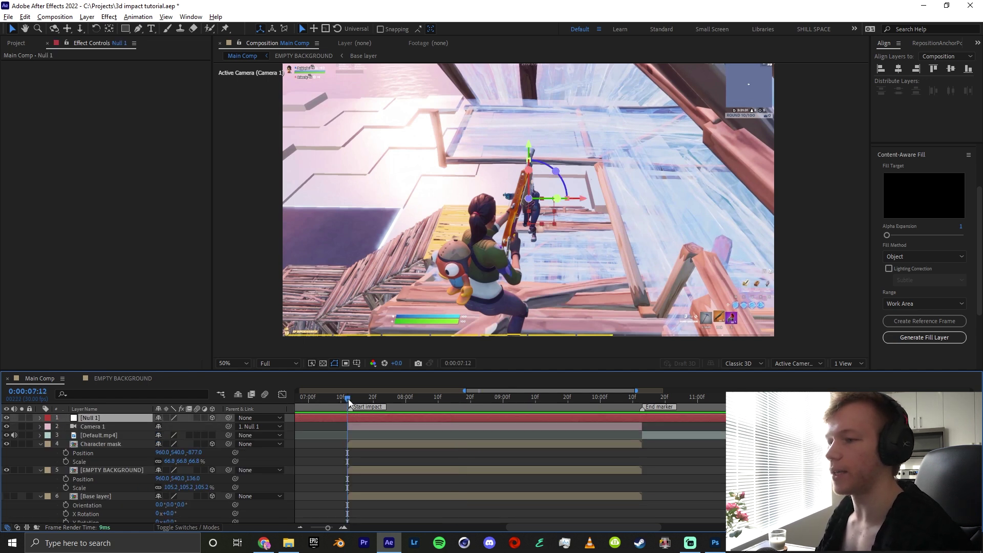
key("alt+[")
left_click(640, 399)
key("alt+]")
Keyframe Null 1's Position, Orientation and X, Y and Z Rotation, and move the keyframes to the Start impact marker
left_click(571, 397)
left_click(41, 418)
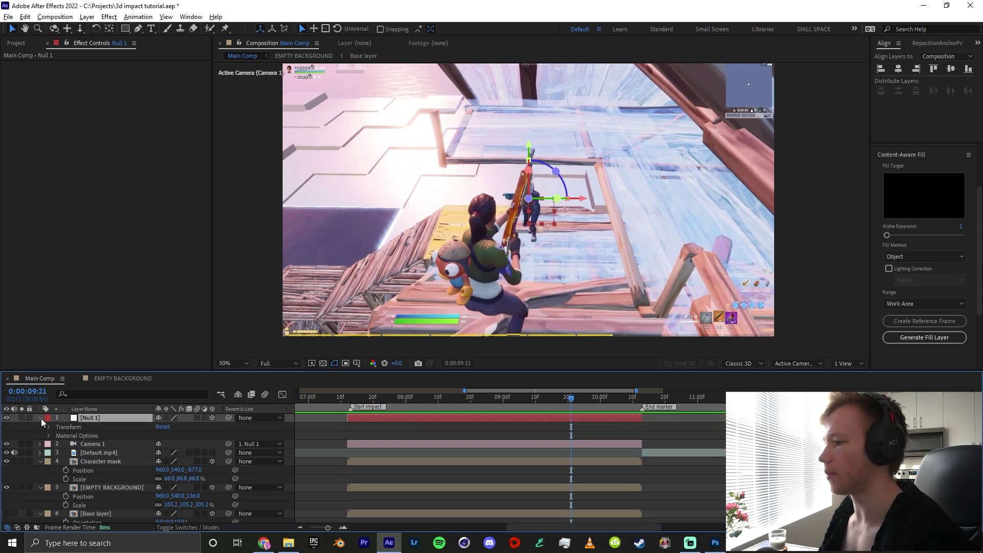
left_click(49, 427)
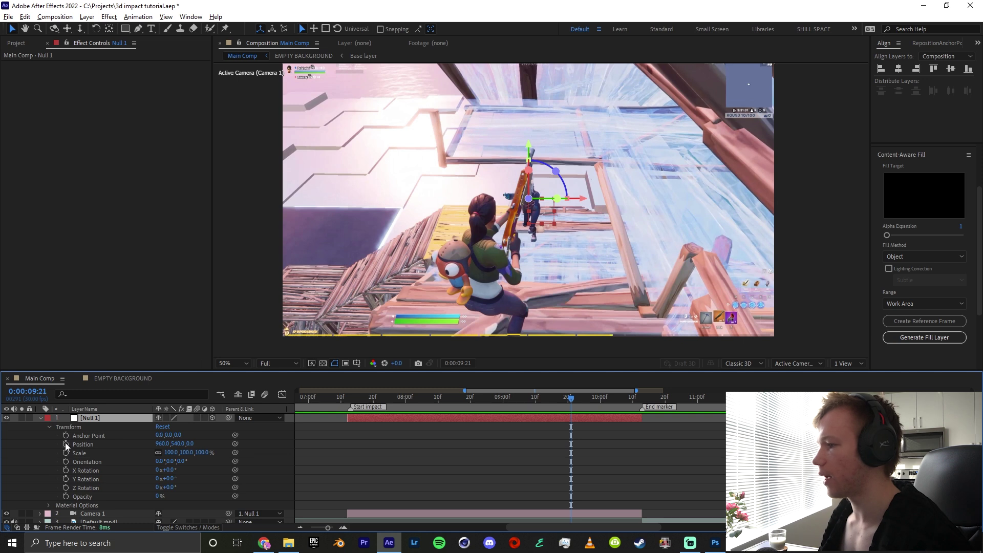
left_click(65, 444)
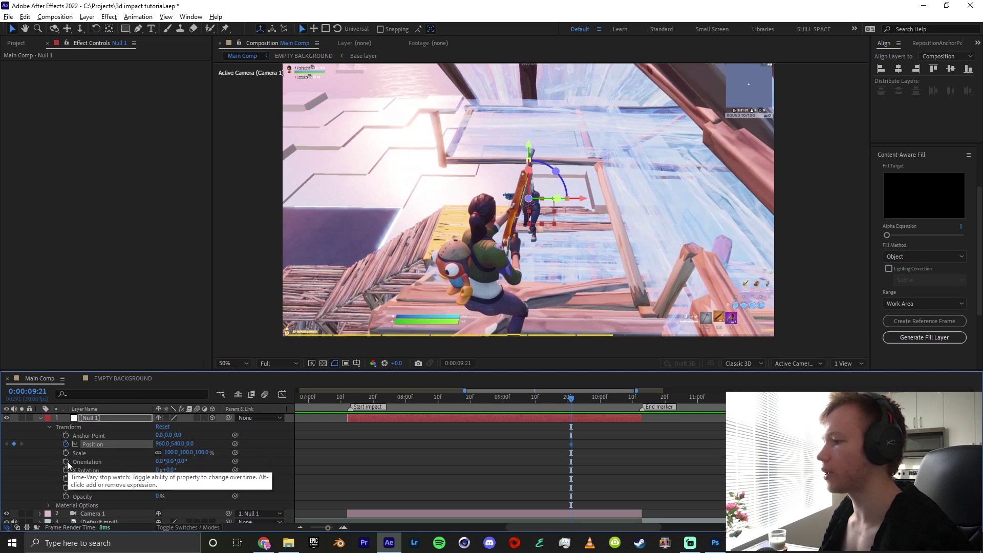
left_click(65, 470)
left_click(66, 479)
left_click(66, 487)
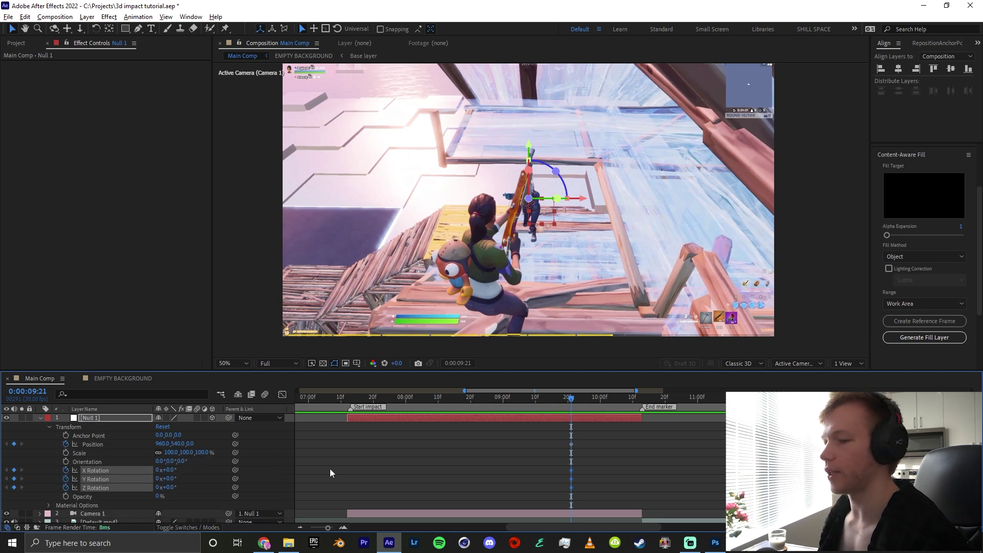
left_click(66, 461)
left_click_drag(595, 438, 352, 463)
left_click(342, 465)
At 0:00:09:06, set Null 1's position to 960, 451, -1319, try X and Y Rotation changes and undo the rotations
left_click(398, 399)
left_click_drag(188, 470, 165, 468)
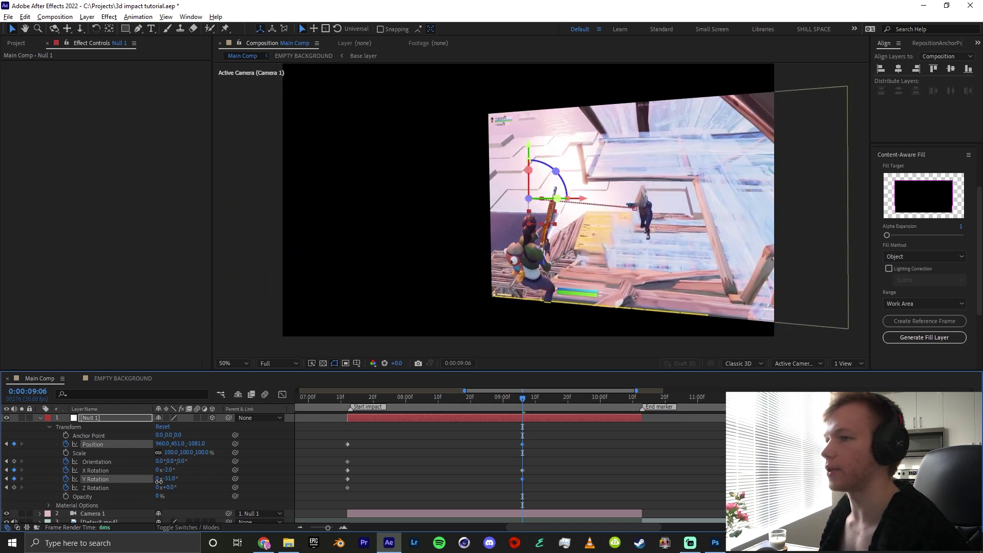
key("ctrl+z")
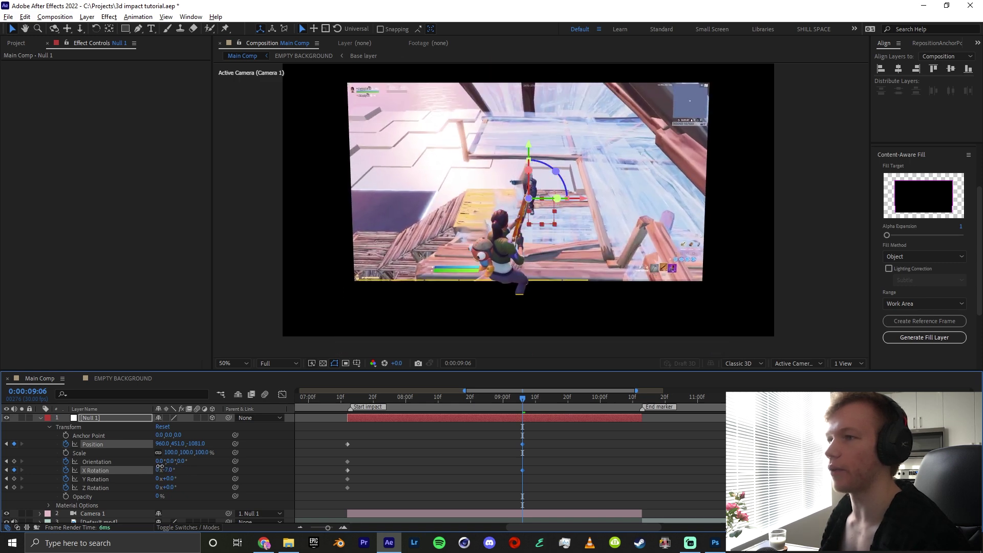
key("ctrl+z")
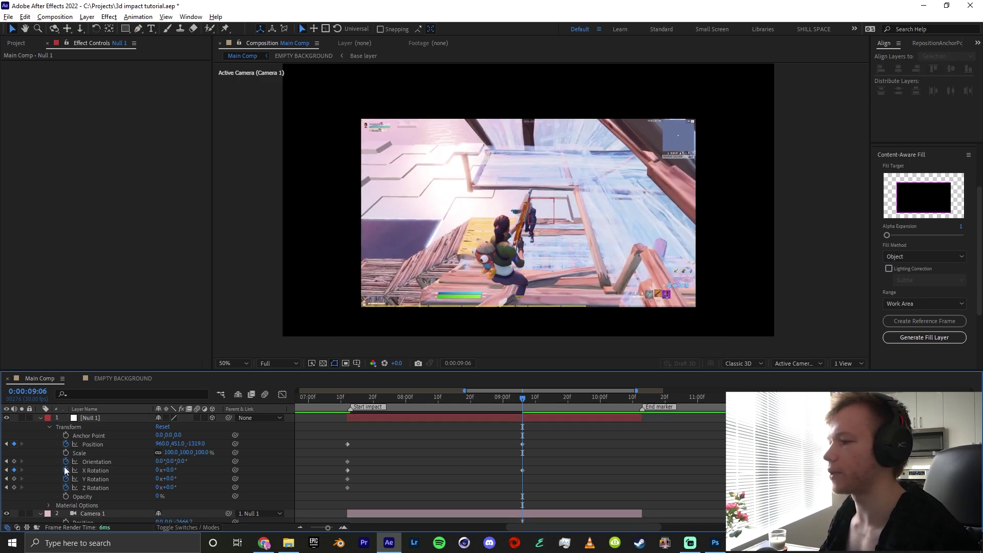
Show the speed graph of Null 1's Position keyframes and adjust the first keyframe's outgoing influence to about 21.64%
left_click_drag(549, 432, 316, 454)
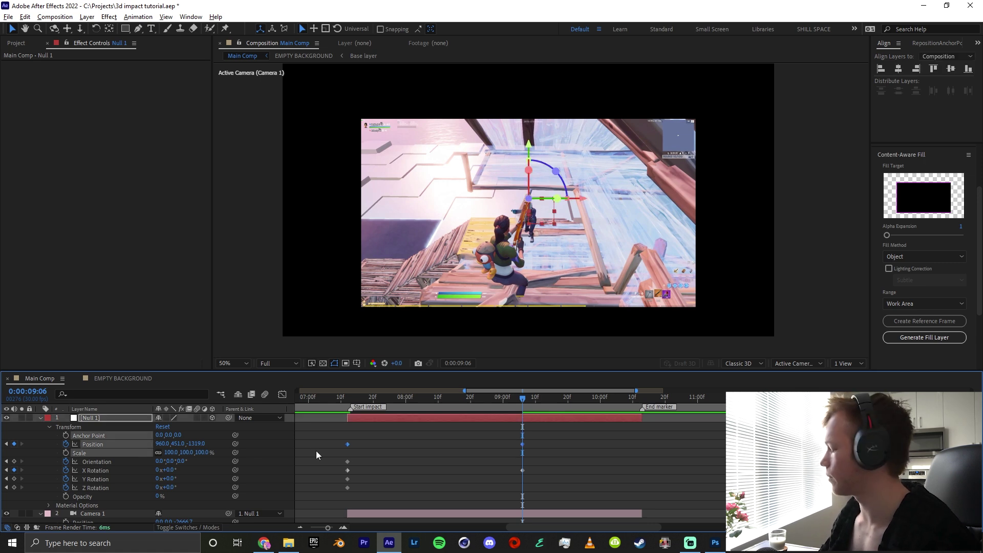
left_click(282, 394)
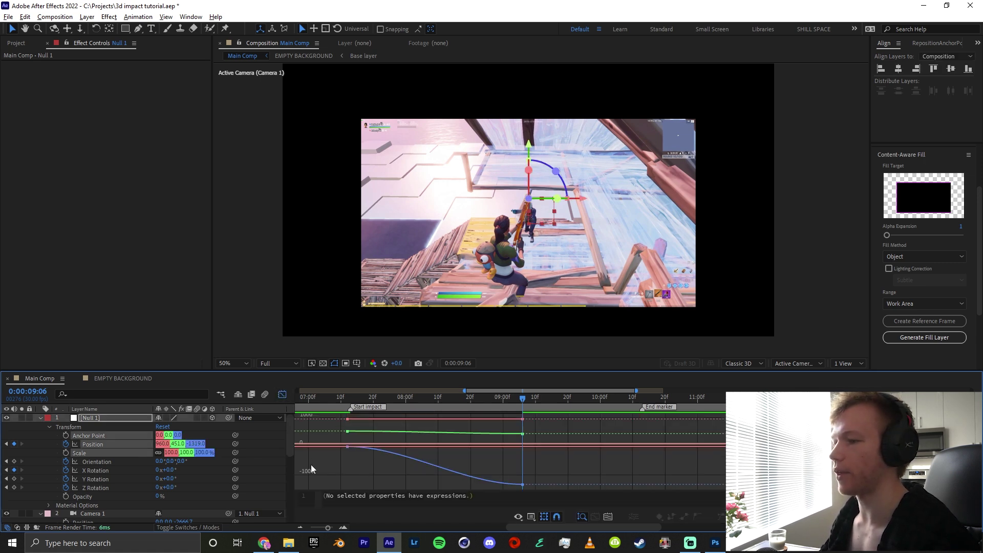
right_click(368, 471)
left_click(404, 382)
left_click(347, 485)
left_click_drag(361, 484, 368, 487)
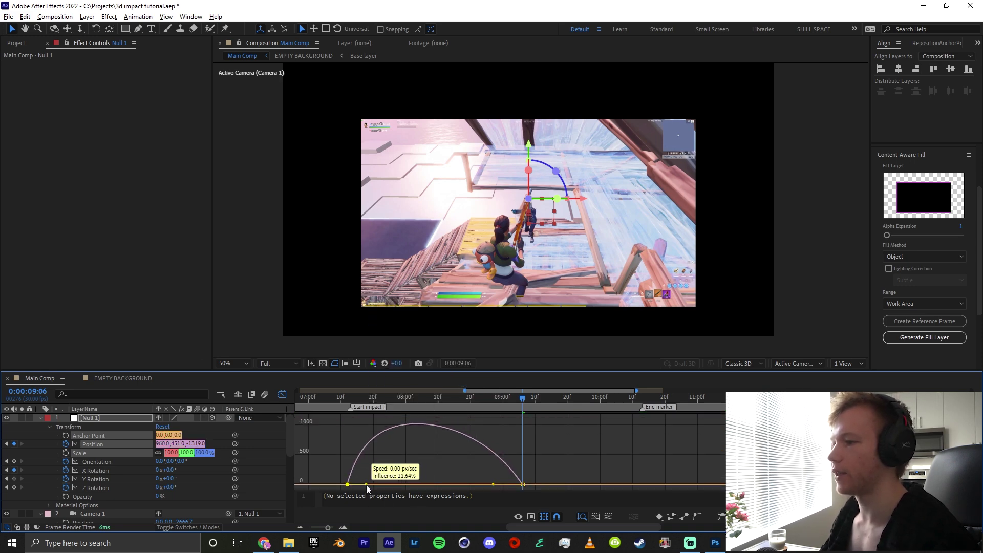
Refine the start of Null 1's Position speed curve, scrub through the move and return to the layer-bar view
left_click(214, 435)
left_click(91, 444)
left_click_drag(297, 445, 437, 485)
left_click(282, 394)
left_click_drag(504, 398, 433, 447)
left_click(283, 394)
left_click_drag(356, 485, 350, 484)
left_click_drag(348, 401, 426, 468)
key("shift+F3")
Keyframe EMPTY BACKGROUND's Position, Orientation and X, Y and Z Rotation, and move the keyframes to the Start impact marker at 0:00:07:12
scroll(426, 468, "down", 5)
scroll(381, 463, "up", 2)
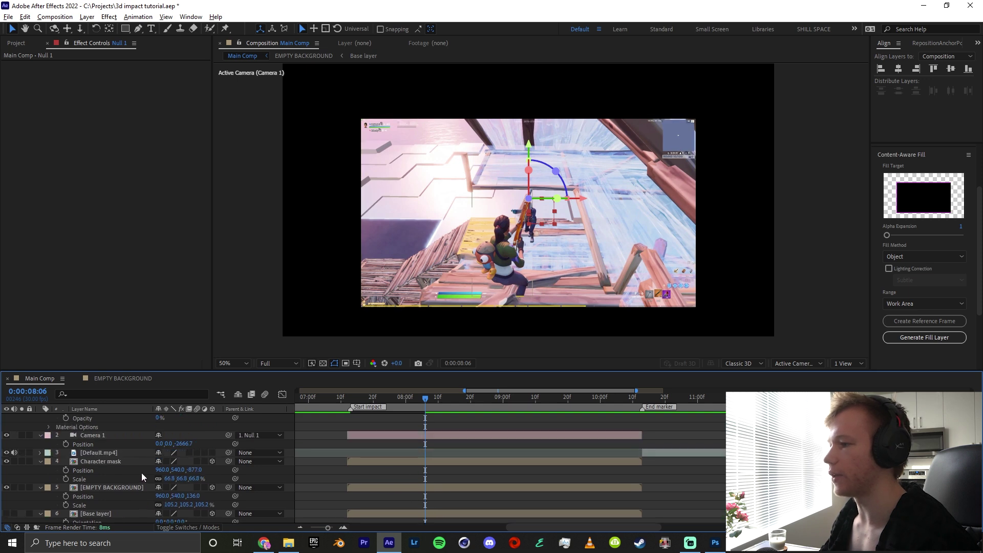
left_click(143, 466)
scroll(93, 483, "up", 1)
scroll(79, 485, "down", 1)
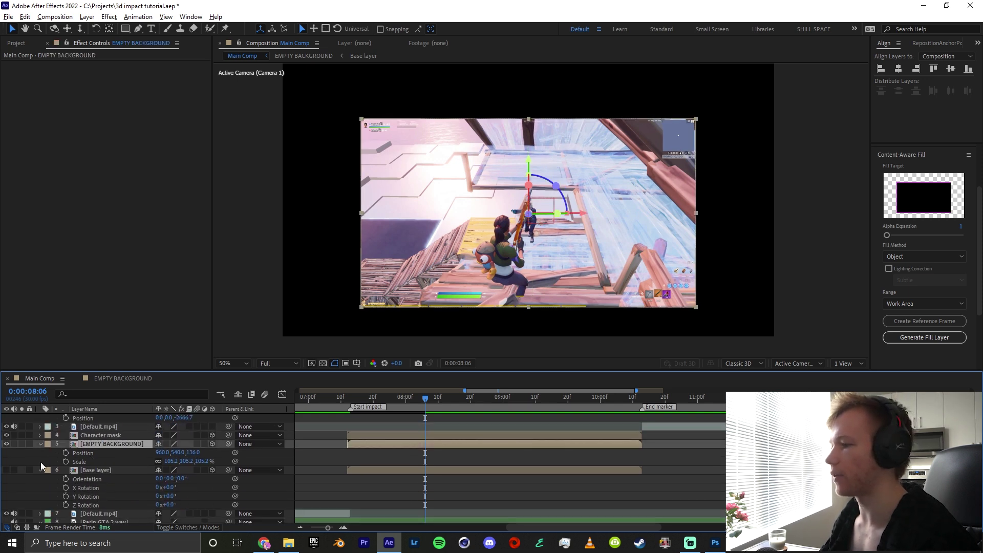
left_click(66, 453)
key("shift+r")
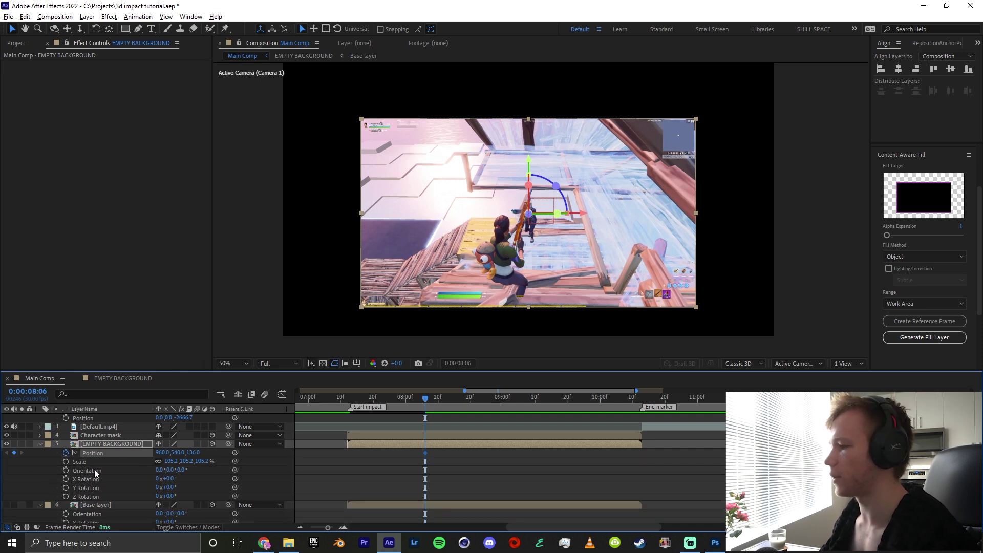
key("alt+shift+r")
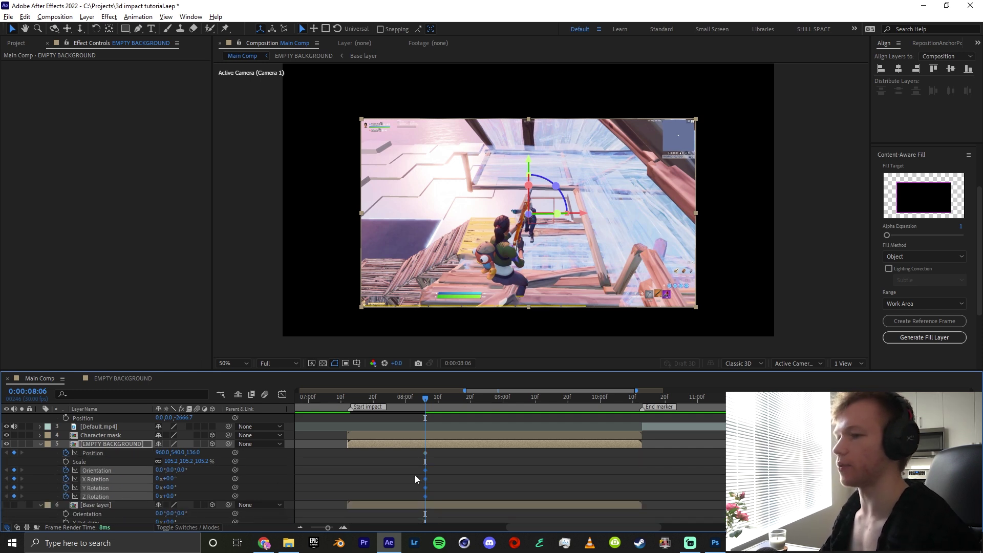
left_click_drag(426, 453, 348, 456)
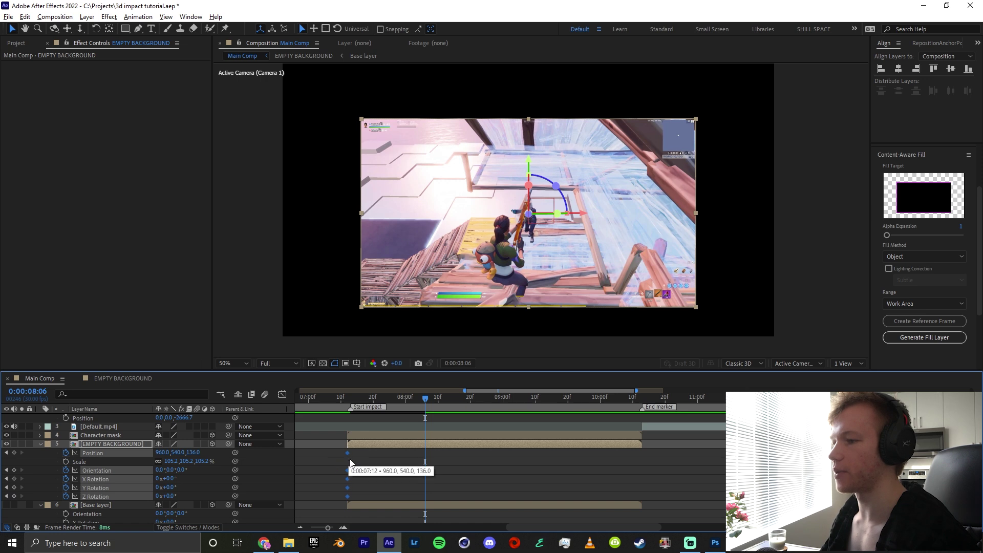
Set EMPTY BACKGROUND's X Rotation to 1x+0.0° at 0:00:10:03, move that keyframe to the End marker and scrub through the spin
left_click(435, 414)
key("space")
key("space")
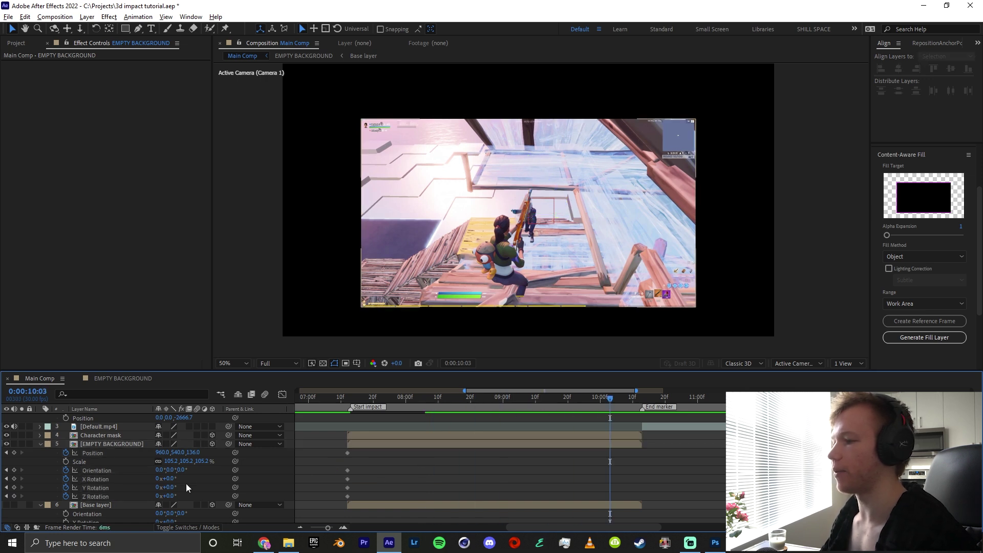
left_click_drag(173, 487, 343, 465)
key("ctrl+z")
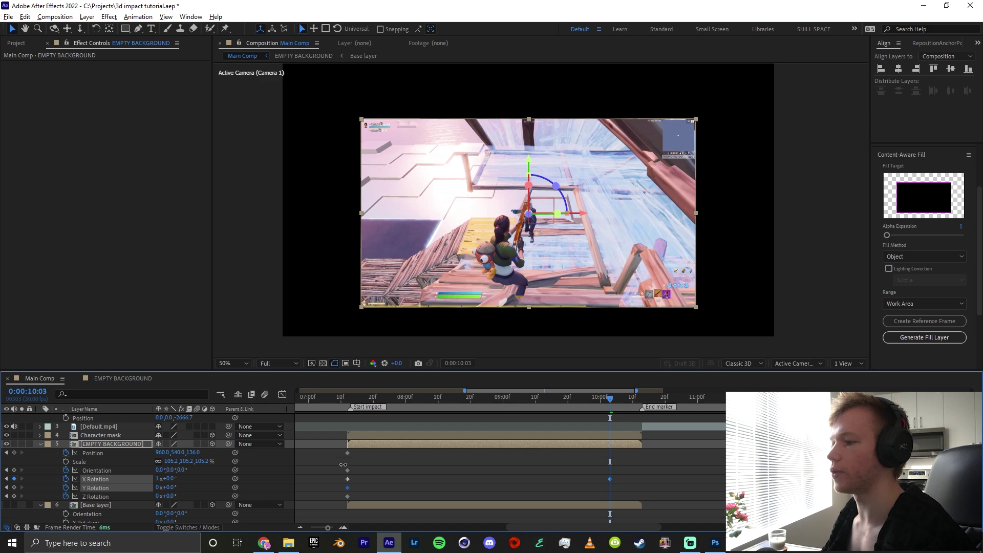
left_click_drag(613, 478, 642, 479)
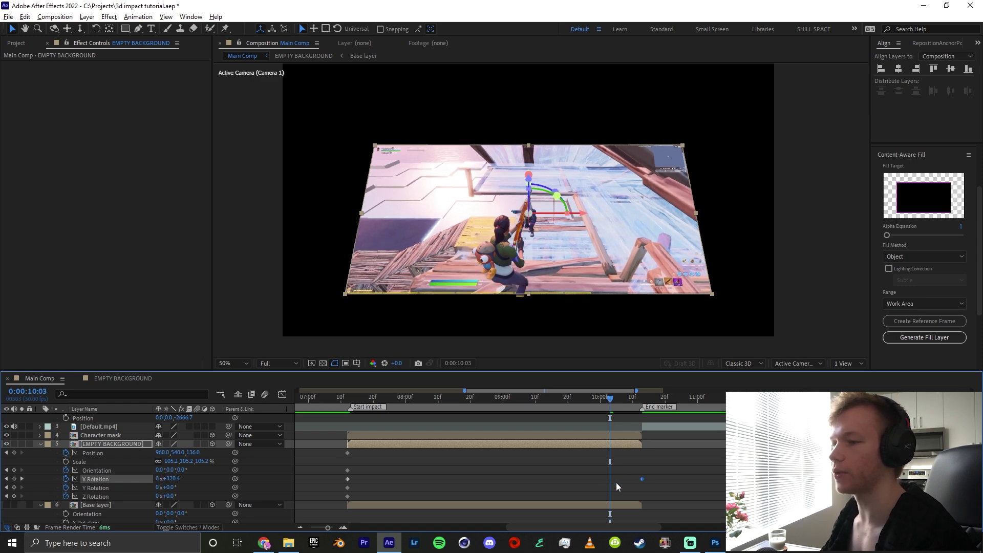
left_click_drag(626, 404, 449, 404)
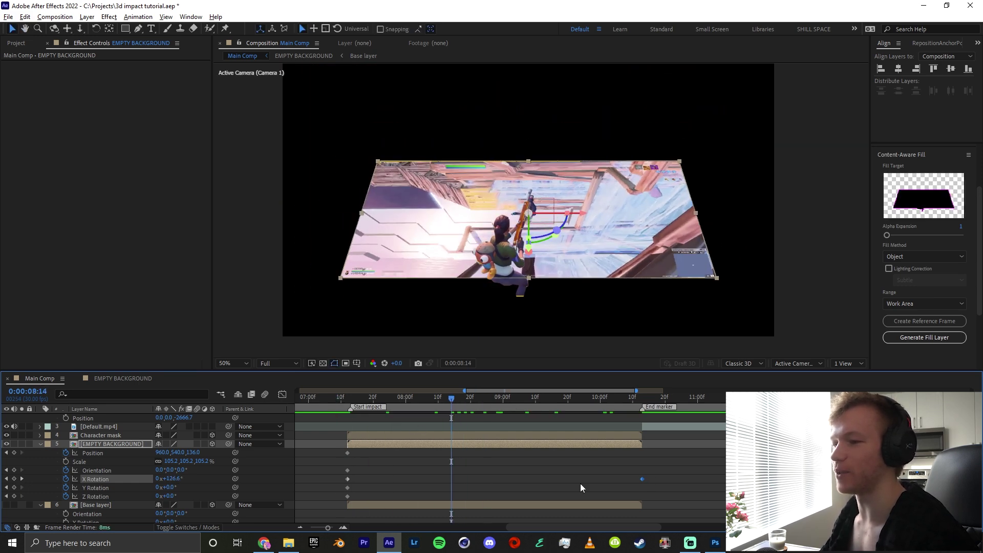
Easy-ease EMPTY BACKGROUND's X Rotation keyframes and enable motion blur for the layer
left_click_drag(376, 476, 308, 477)
key("F9")
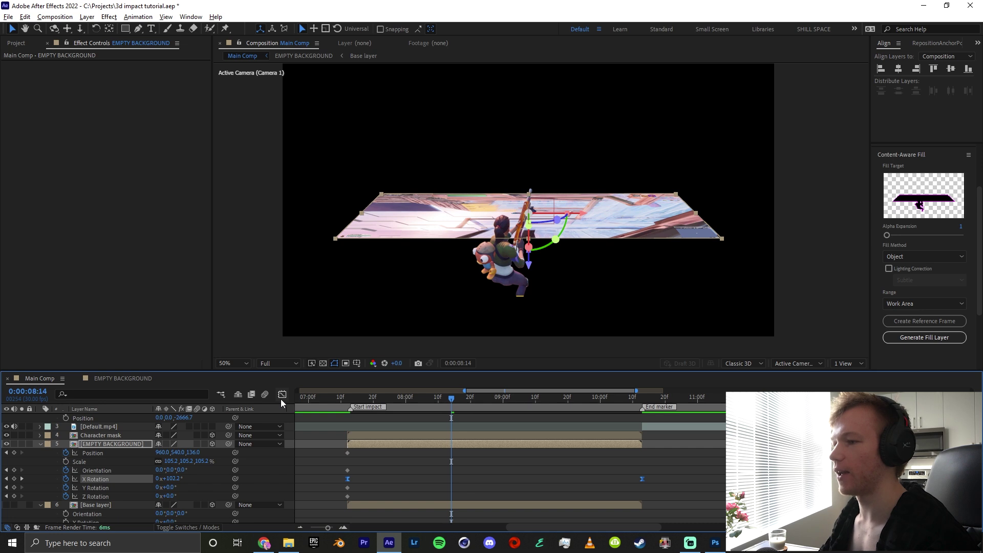
left_click(281, 397)
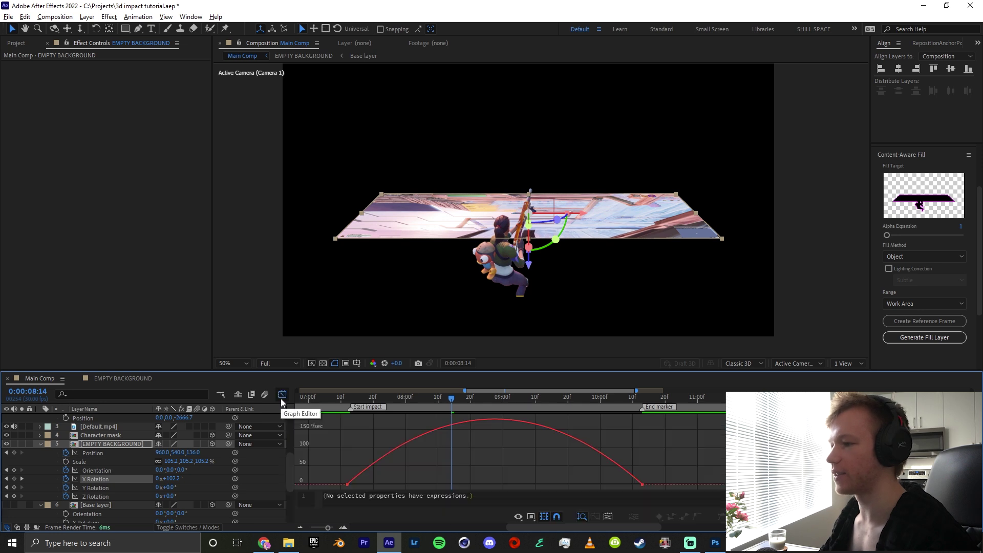
left_click(198, 445)
Shape EMPTY BACKGROUND's X Rotation speed curve into a sharp peak near 0:00:08:14, comparing it with the value graph
mouse_move(656, 463)
left_mouse_down()
mouse_move(581, 487)
mouse_move(397, 486)
mouse_move(455, 487)
mouse_move(439, 484)
left_mouse_up()
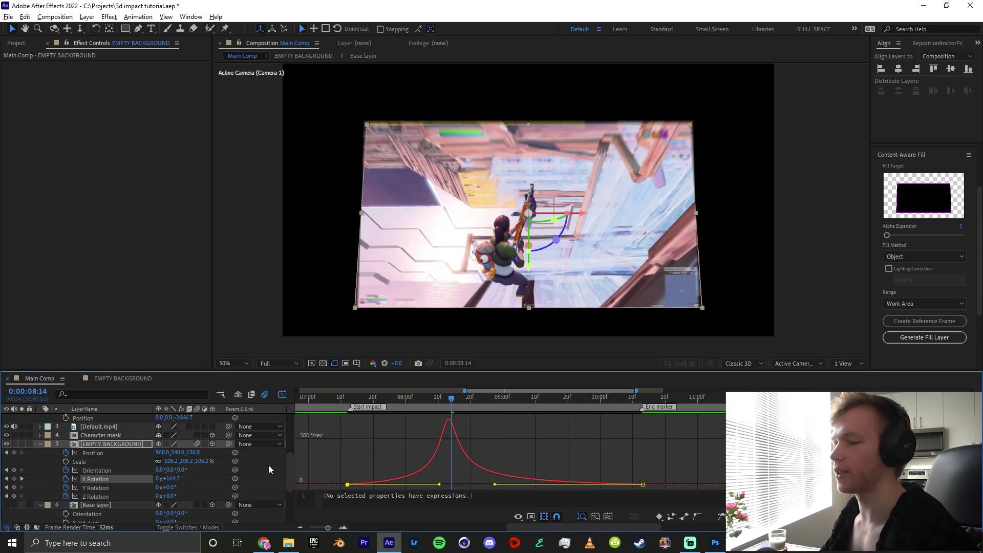
right_click(523, 438)
left_click(548, 338)
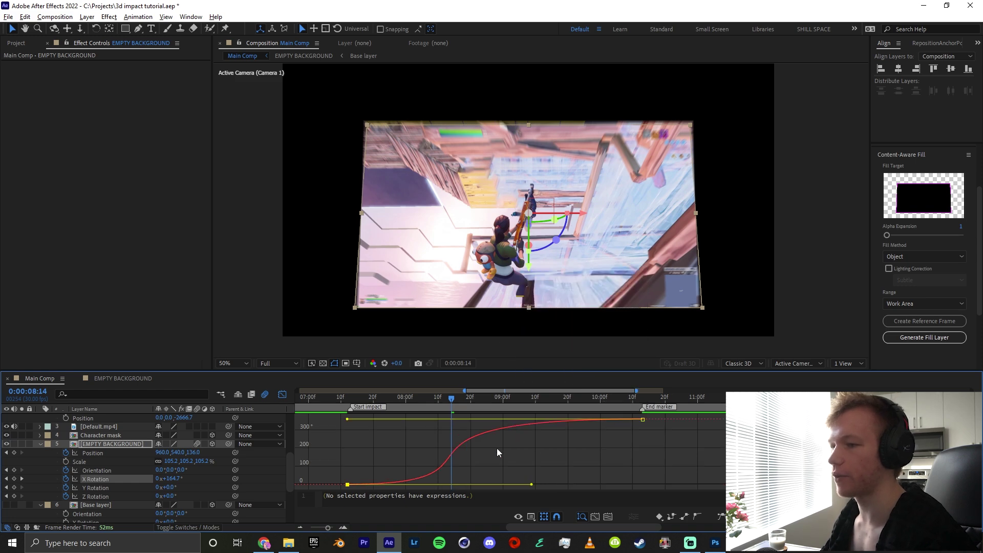
mouse_move(538, 485)
left_mouse_down()
mouse_move(554, 483)
mouse_move(546, 483)
left_mouse_up()
right_click(425, 457)
left_click(453, 367)
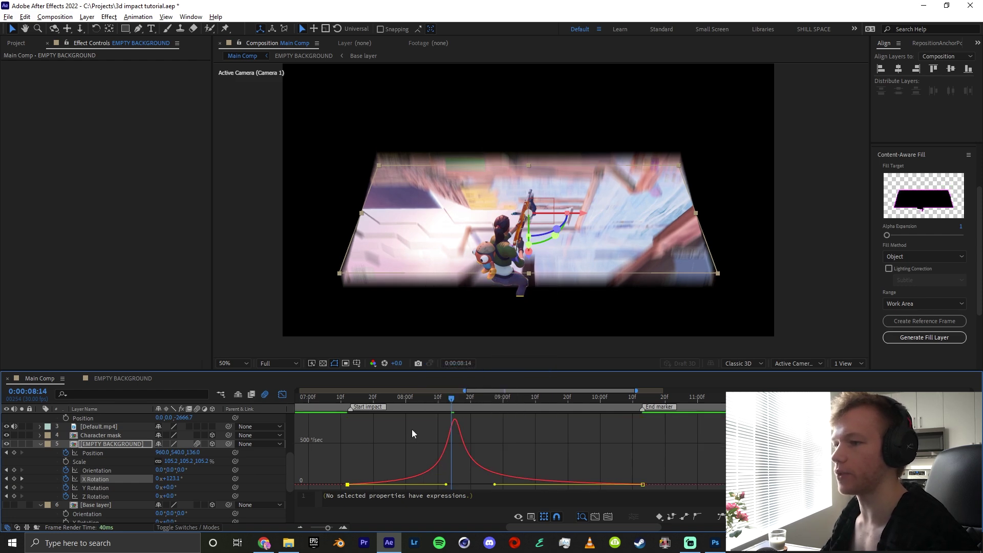
Preview the background spin from 0:00:06:17 through the impact section
left_click_drag(404, 402, 318, 429)
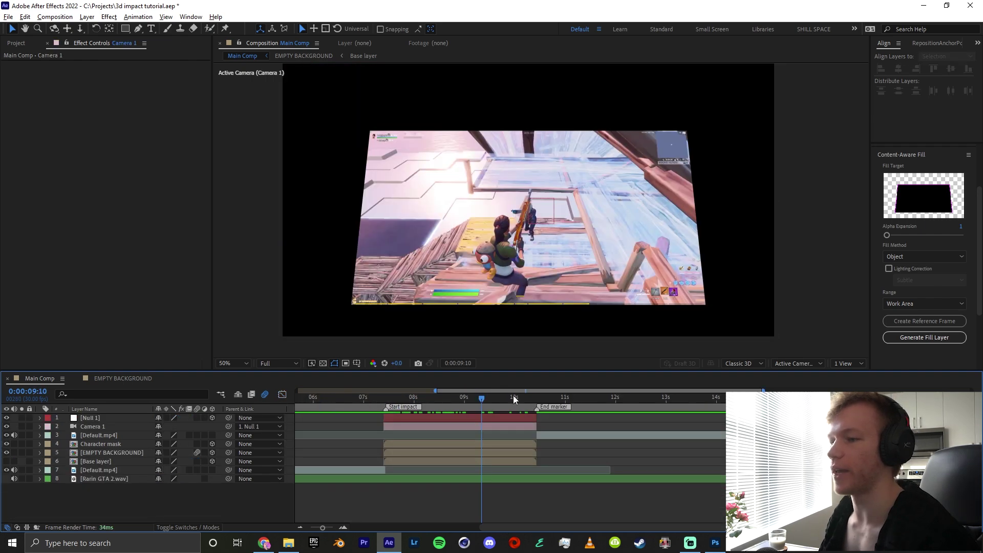
left_click_drag(483, 398, 342, 402)
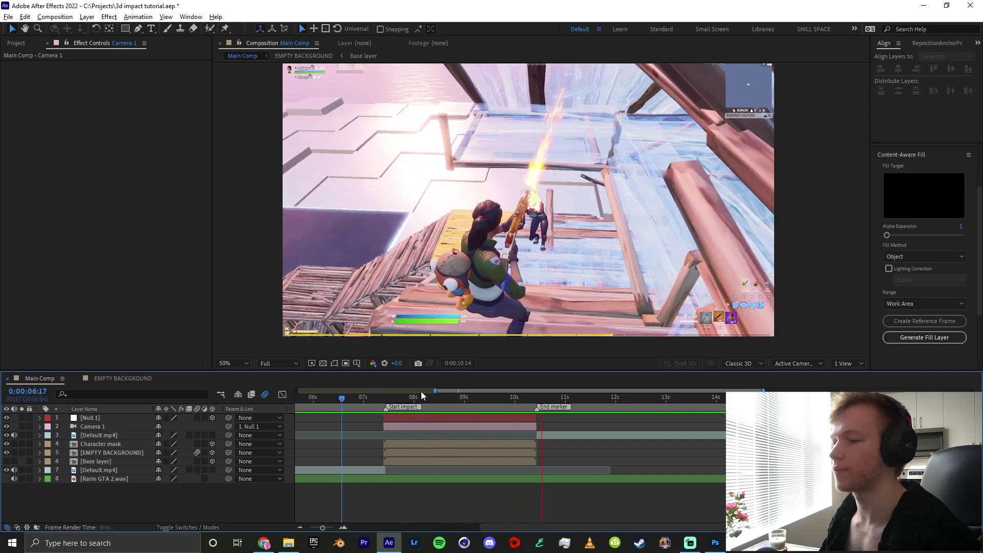
key("space")
Animate Camera 1's Position from a keyframe at the Start impact marker to 1641, 0, -3356.7 at the End marker
left_click(492, 399)
key("p")
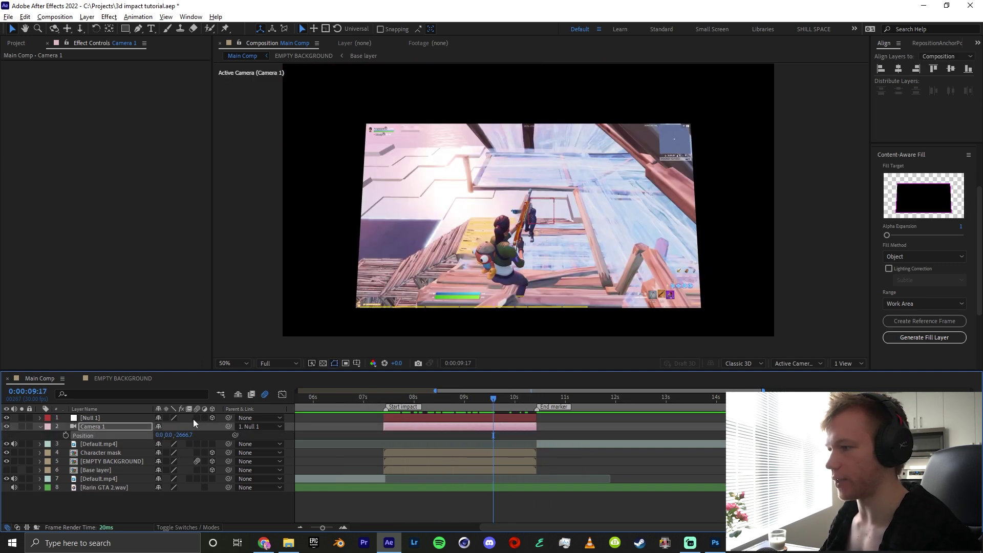
left_click(111, 429)
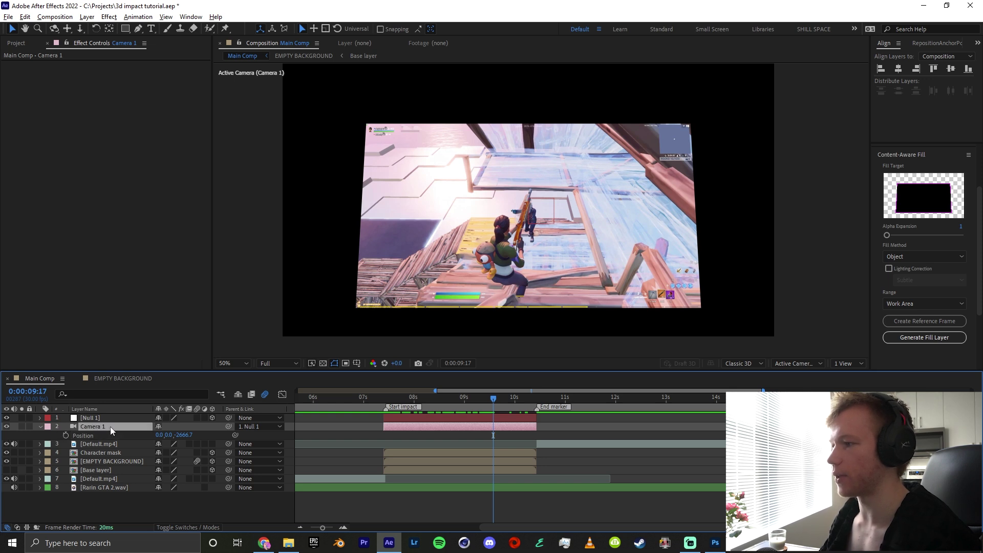
left_click(65, 435)
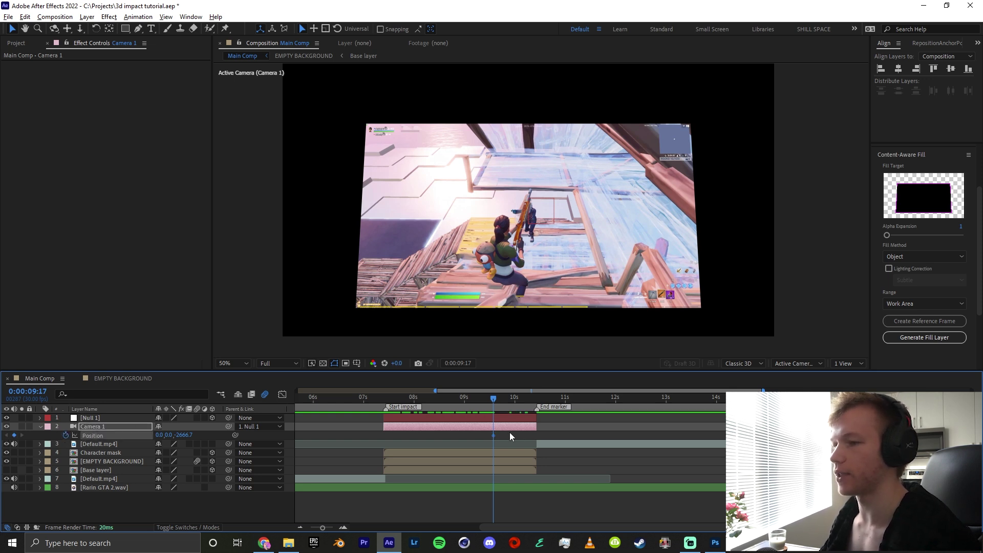
left_click_drag(493, 435, 384, 437)
left_click_drag(161, 435, 980, 434)
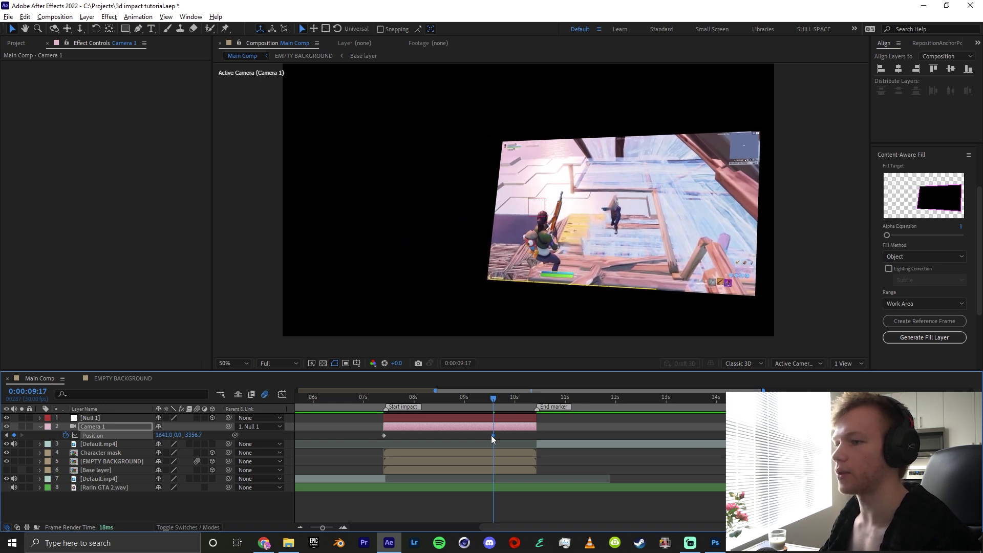
left_click_drag(493, 435, 536, 437)
Easy-ease Camera 1's Position keyframes and shape the speed curve so it peaks early and slows toward the End marker
key("F9")
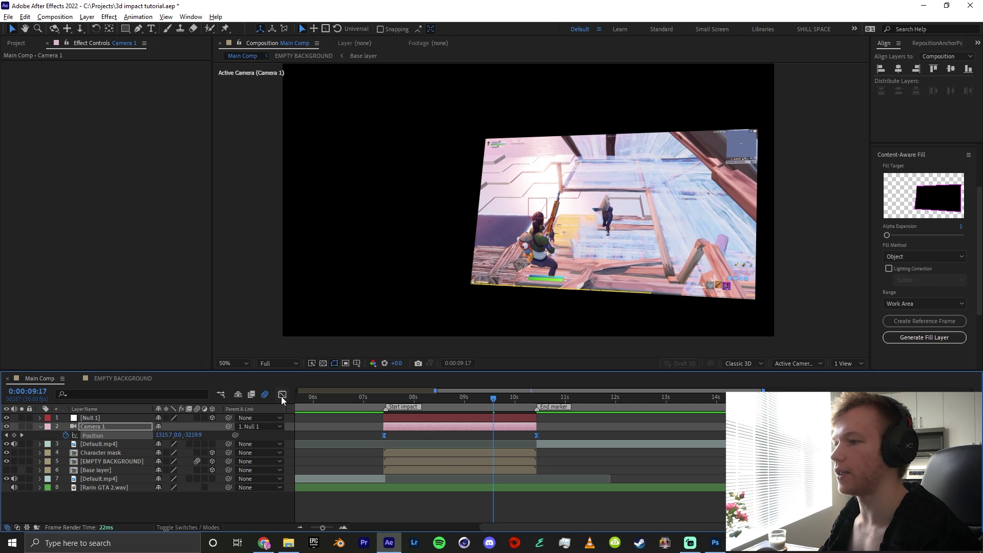
left_click(282, 395)
left_click_drag(511, 483, 474, 484)
Play back the combined camera move and background spin from 0:00:06:21, then scrub through the impact section outside the Graph Editor
left_click_drag(376, 401, 349, 401)
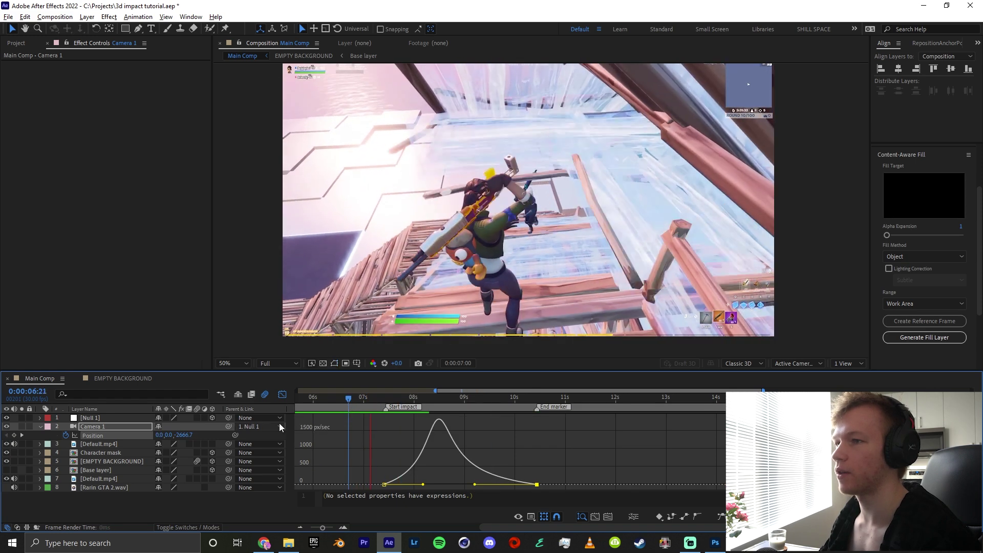
key("space")
left_click(282, 395)
left_click(475, 401)
left_click_drag(474, 401, 498, 407)
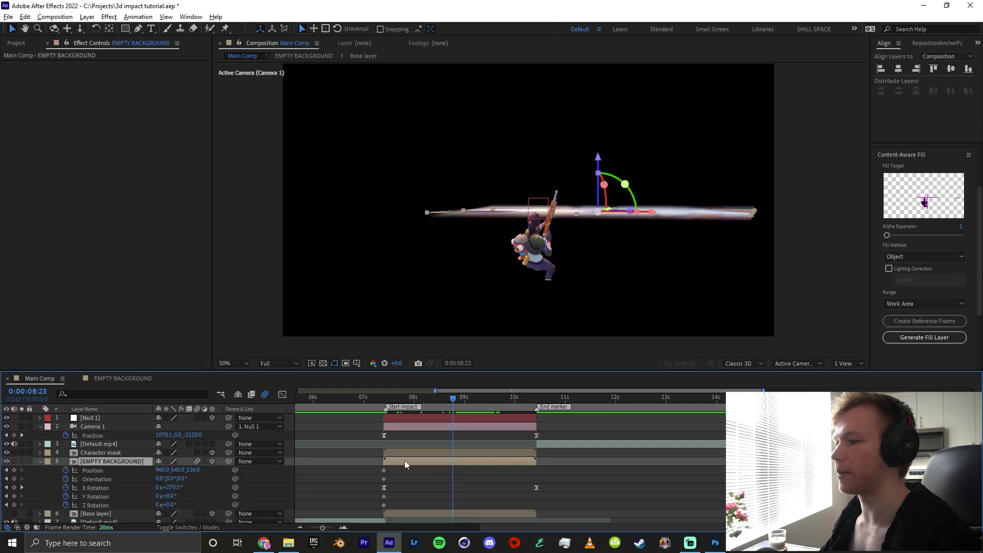
At 0:00:09:28, keyframe EMPTY BACKGROUND with Position about 1388, 431.9, -1881 and Y Rotation -23.3° so it sits behind the character
left_click_drag(452, 400, 512, 400)
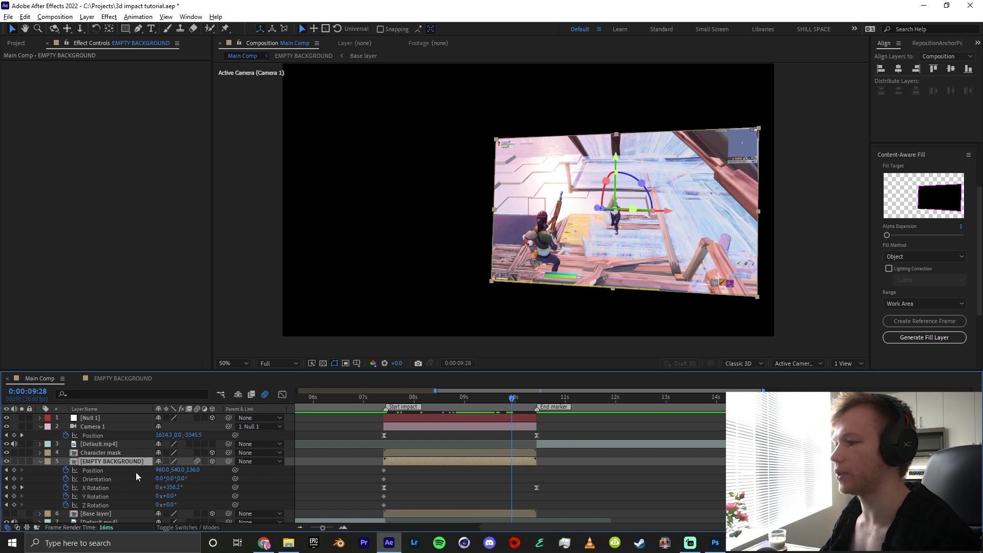
left_click_drag(160, 470, 255, 493)
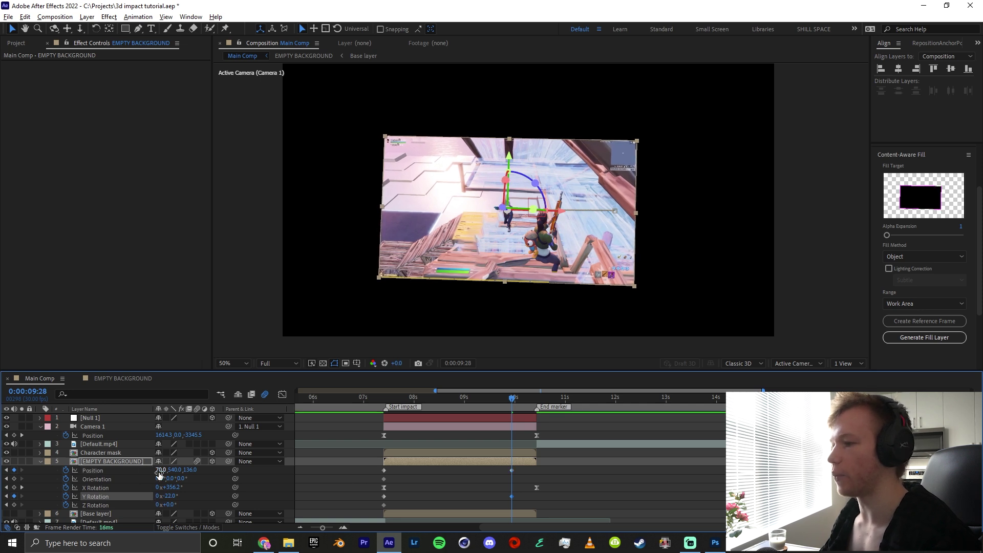
mouse_move(163, 471)
left_mouse_down()
mouse_move(193, 477)
mouse_move(176, 472)
left_mouse_up()
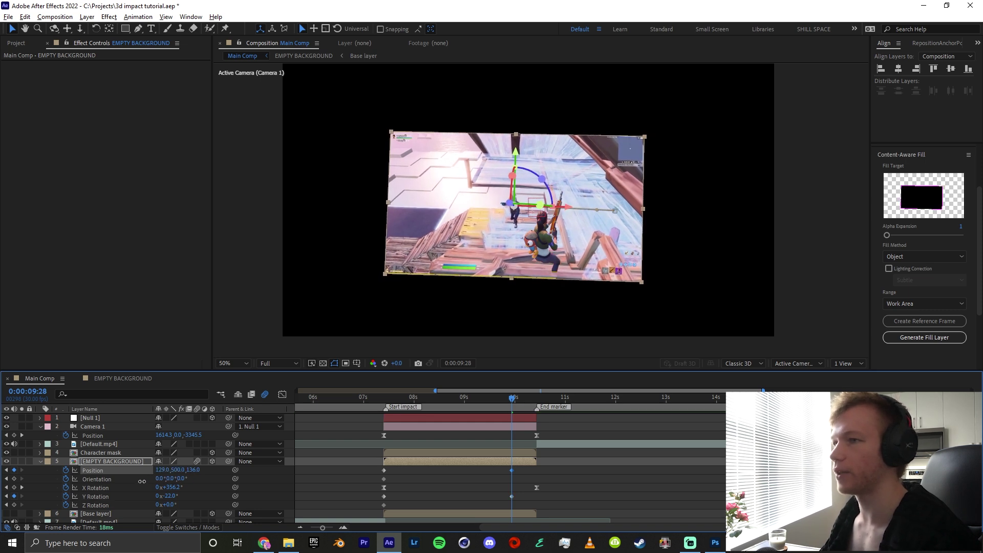
left_click_drag(128, 485, 139, 504)
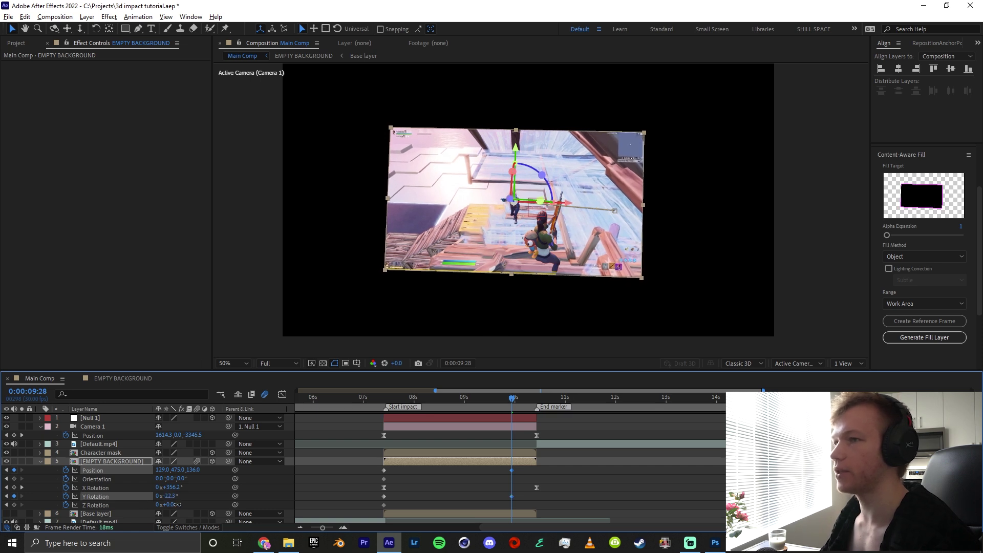
left_click_drag(177, 470, 236, 472)
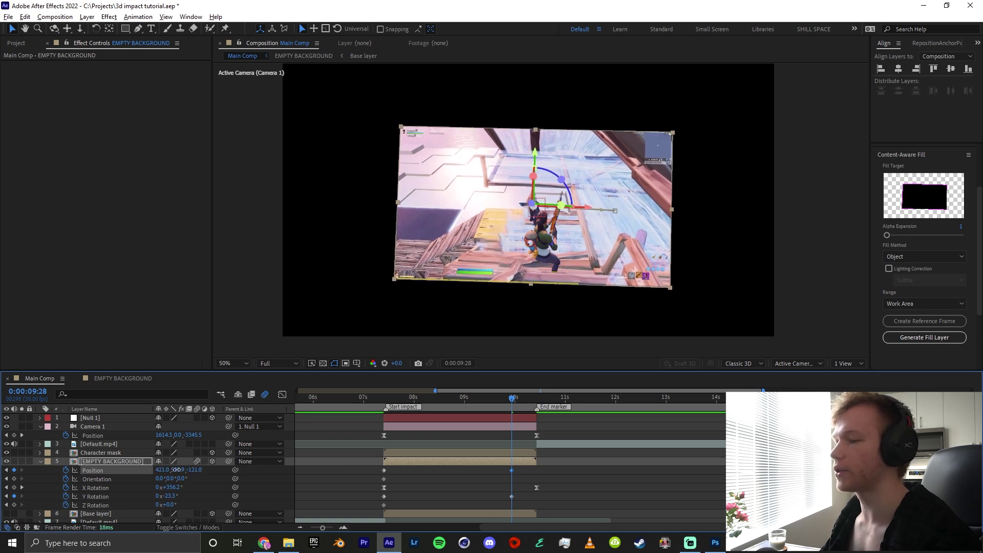
left_click_drag(176, 470, 105, 481)
left_click_drag(201, 469, 588, 463)
left_click_drag(202, 470, 407, 457)
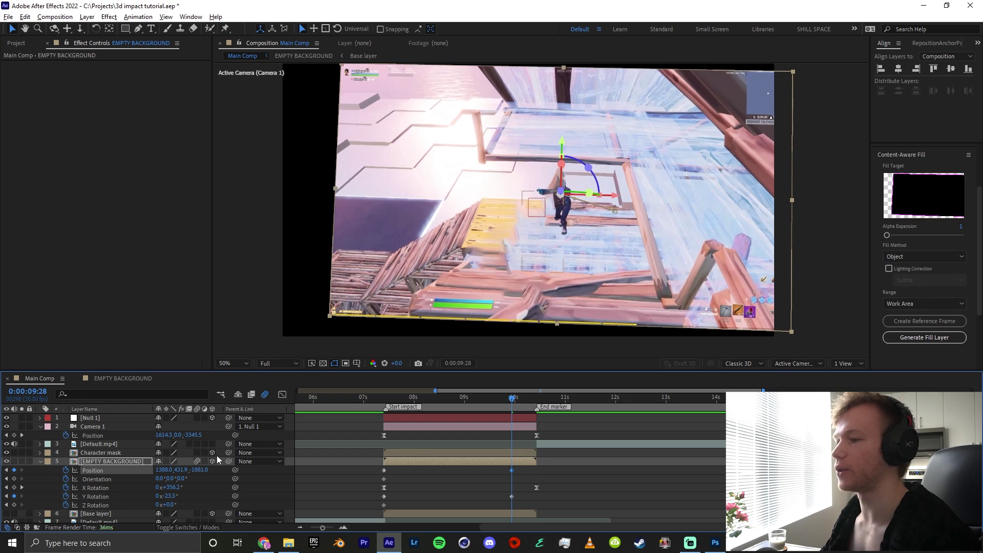
Refine EMPTY BACKGROUND to Position 1361, 446.9, -2125, Y Rotation -25.0° and Z Rotation -1.2°, and move these keyframes to the End marker
left_click_drag(160, 470, 69, 474)
mouse_move(182, 470)
left_mouse_down()
mouse_move(202, 469)
mouse_move(193, 473)
left_mouse_up()
left_click_drag(196, 471, 180, 469)
key("ctrl+v")
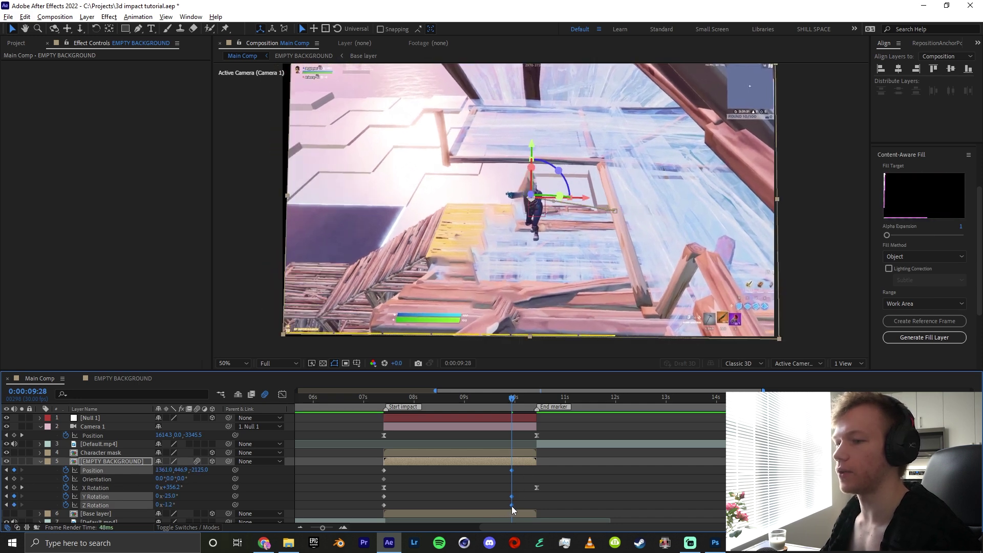
left_click_drag(511, 505, 536, 505)
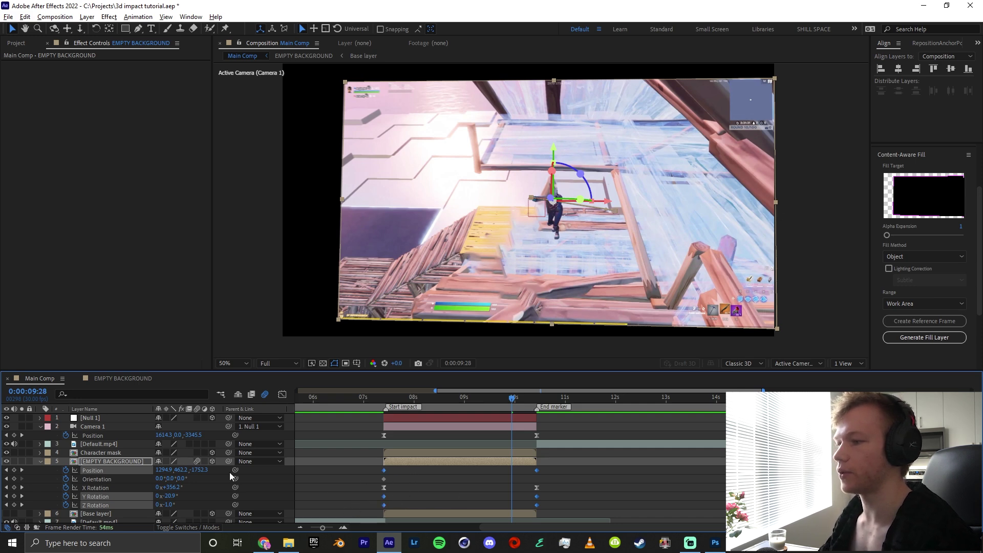
Easy-ease EMPTY BACKGROUND's Position, Y Rotation and Z Rotation keyframes and shape their speed curves to accelerate toward the End marker
left_click_drag(527, 398, 478, 414)
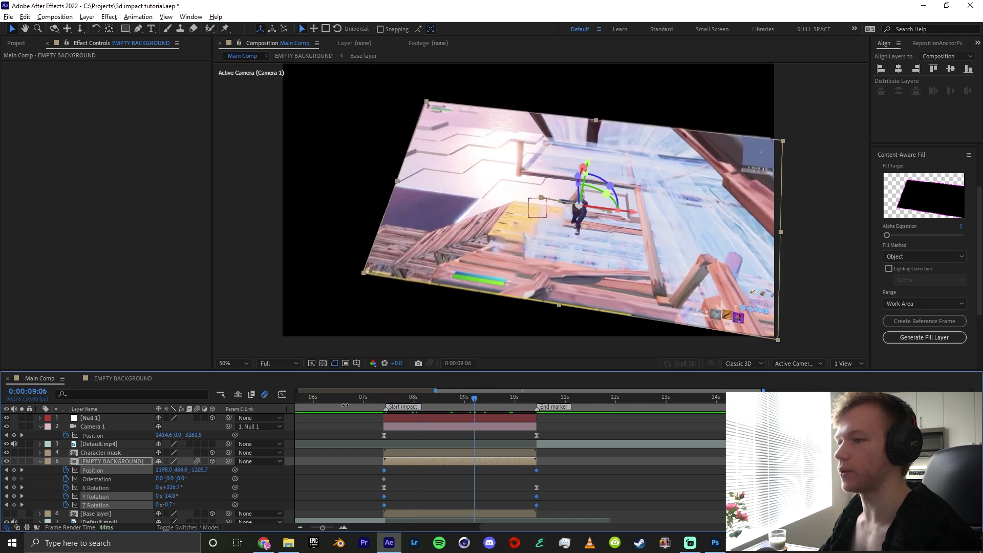
key("F9")
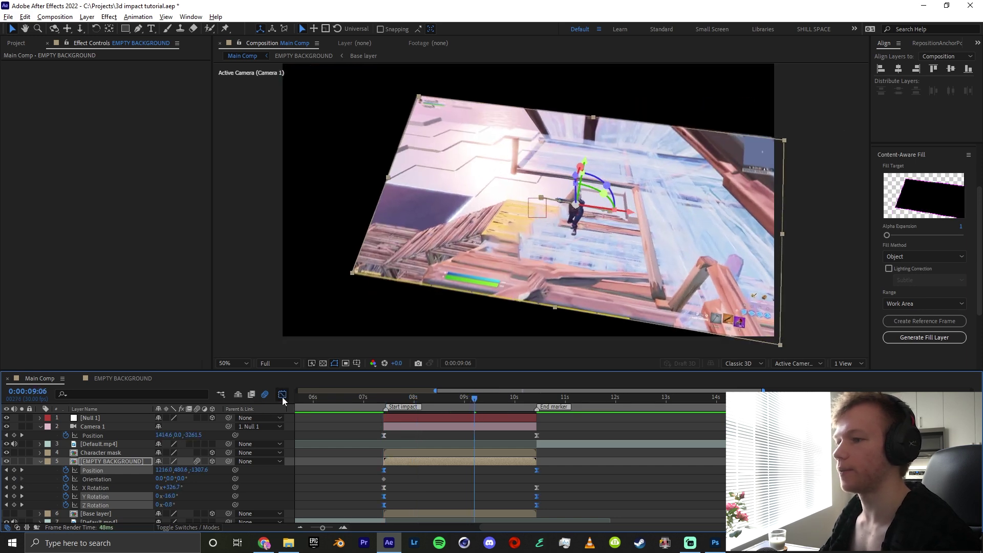
left_click(282, 398)
left_click_drag(582, 441, 551, 463)
left_click_drag(410, 482, 484, 487)
left_click(536, 483)
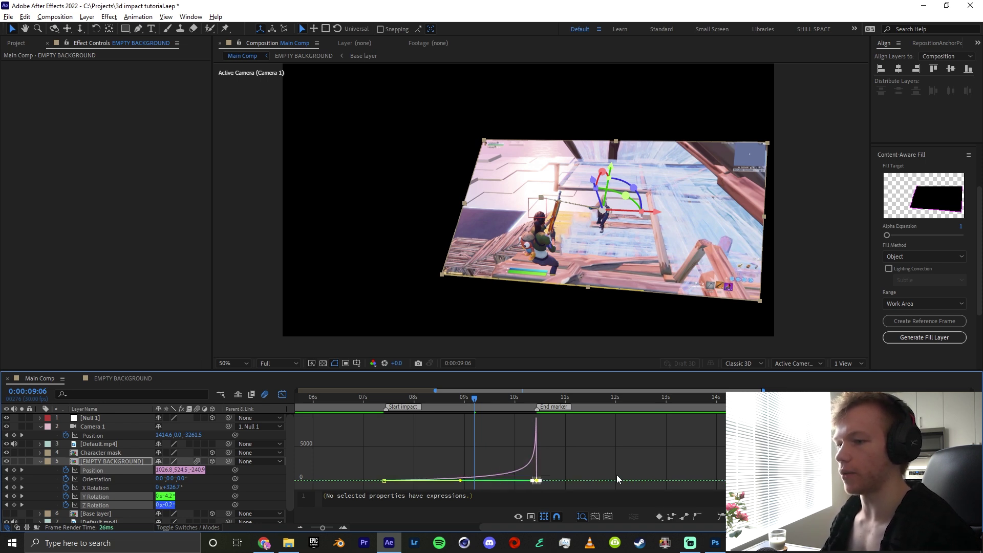
left_click(384, 480)
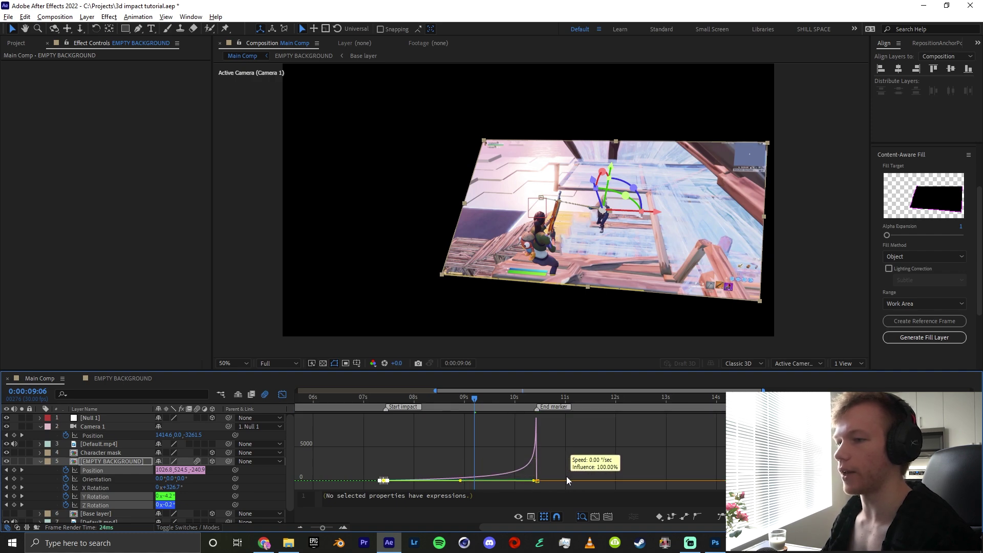
Preview the background move and shift EMPTY BACKGROUND's end keyframes slightly ahead of the End marker
key("space")
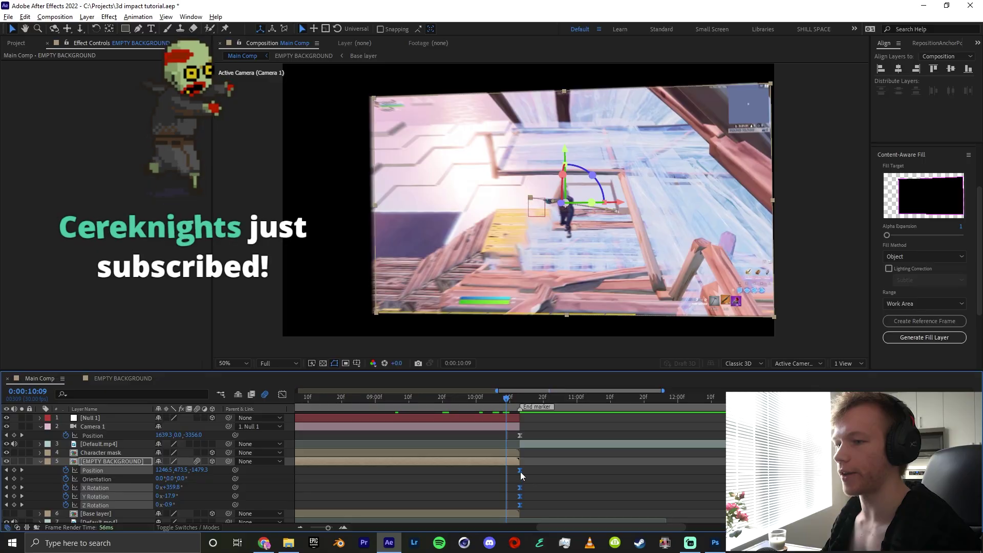
left_click_drag(513, 406, 418, 404)
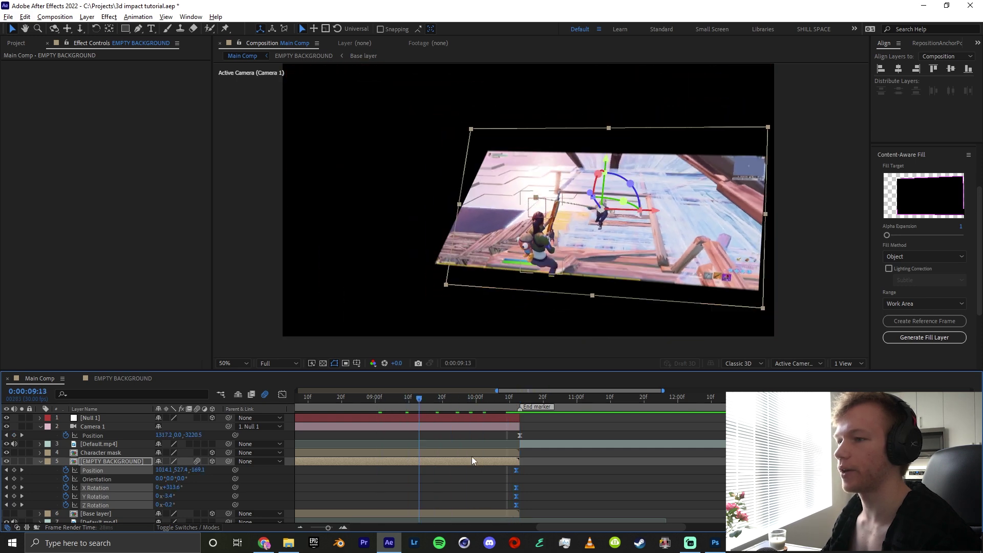
scroll(486, 456, "down", 5, "alt")
Add Position, Orientation and X, Y and Z Rotation keyframes to the Character mask layer and place them at the Start impact marker
left_click(487, 455)
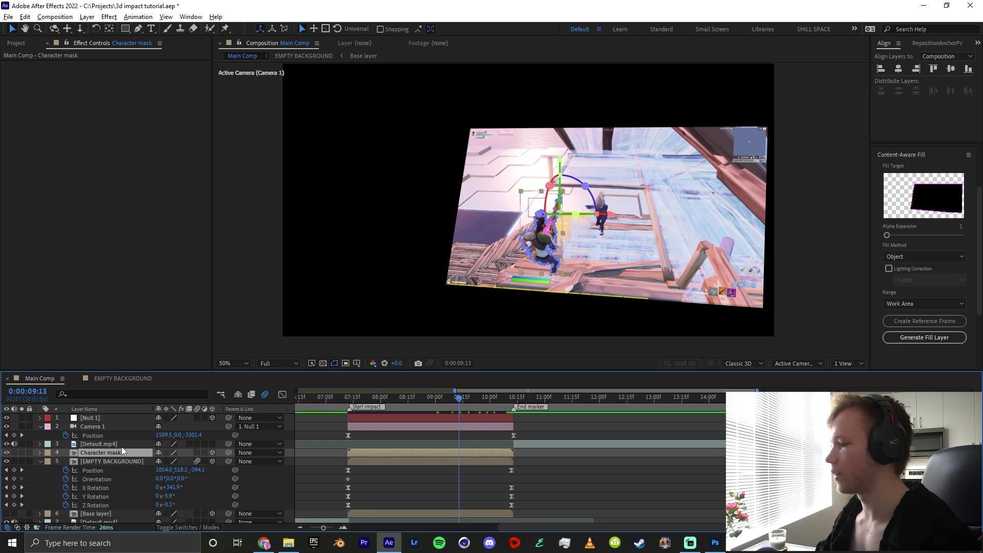
key("p")
key("shift+r")
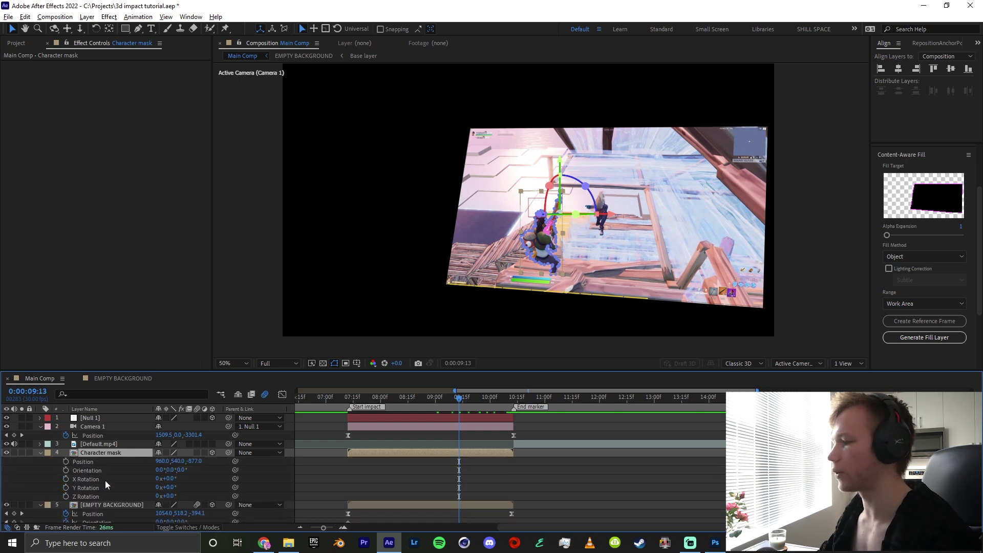
left_click_drag(66, 461, 65, 501)
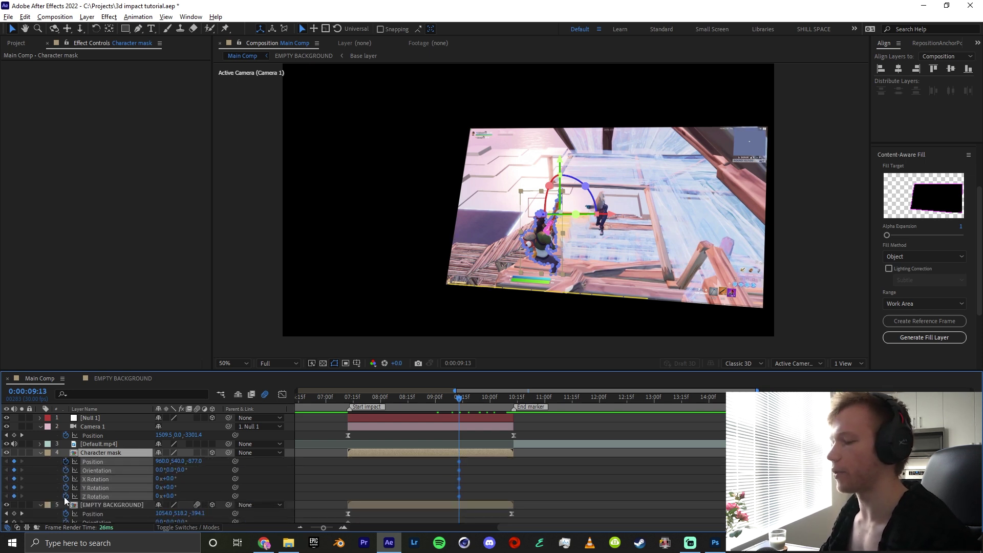
left_click_drag(460, 459, 345, 473)
left_click(463, 457)
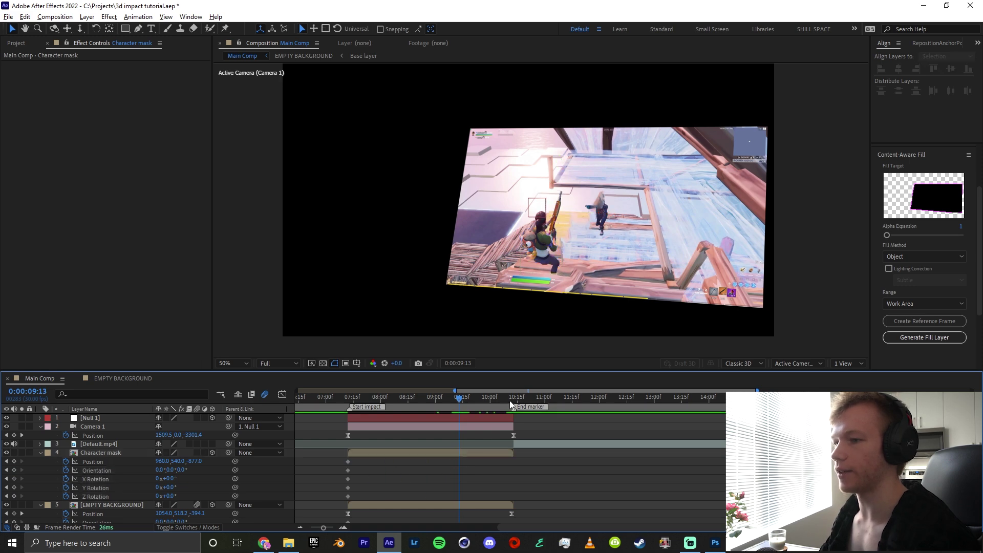
At 0:00:10:12, set Character mask's Position to 1773, 465.2, -2988 and Y Rotation to -24.3°, with easy-eased keyframes
left_click(510, 405)
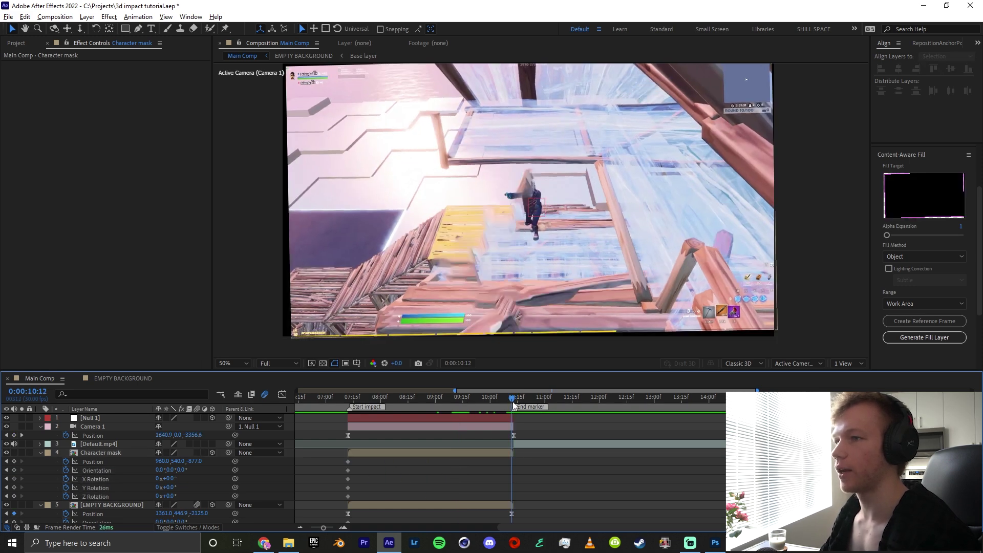
left_click_drag(176, 462, 513, 463)
left_click_drag(186, 461, 161, 464)
left_click_drag(168, 463, 502, 467)
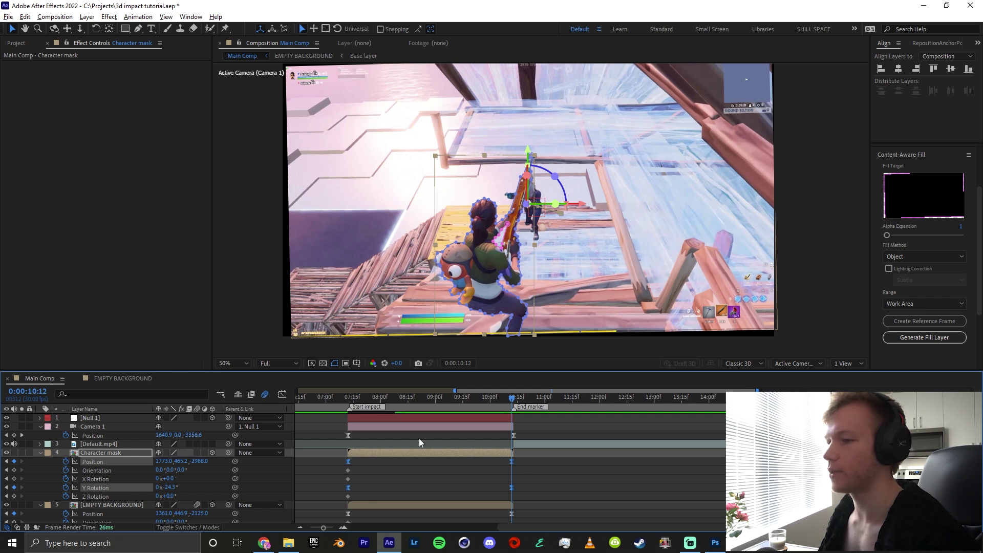
Shape Character mask's Position and Y Rotation speed curves to start slowly and accelerate toward the End marker
left_click(282, 395)
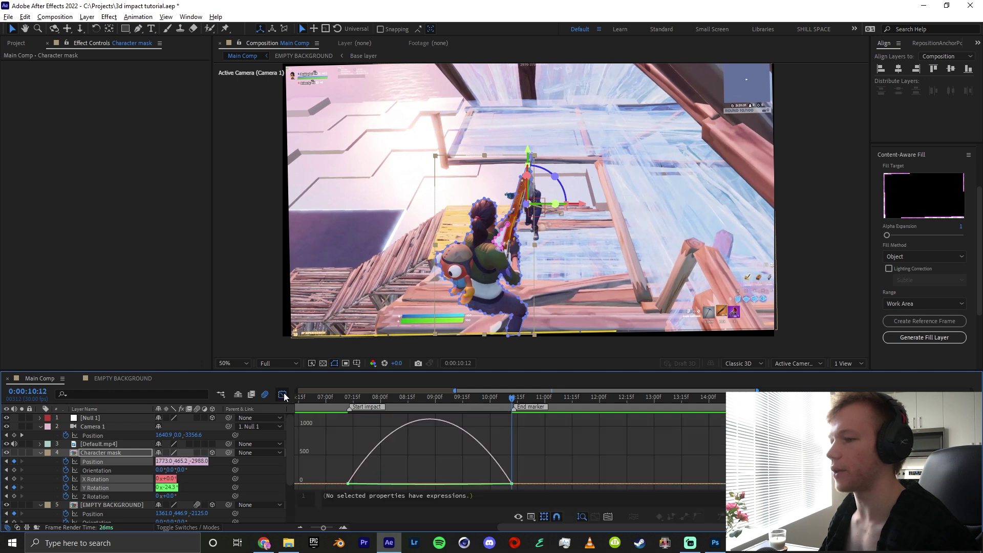
left_click_drag(489, 483, 519, 480)
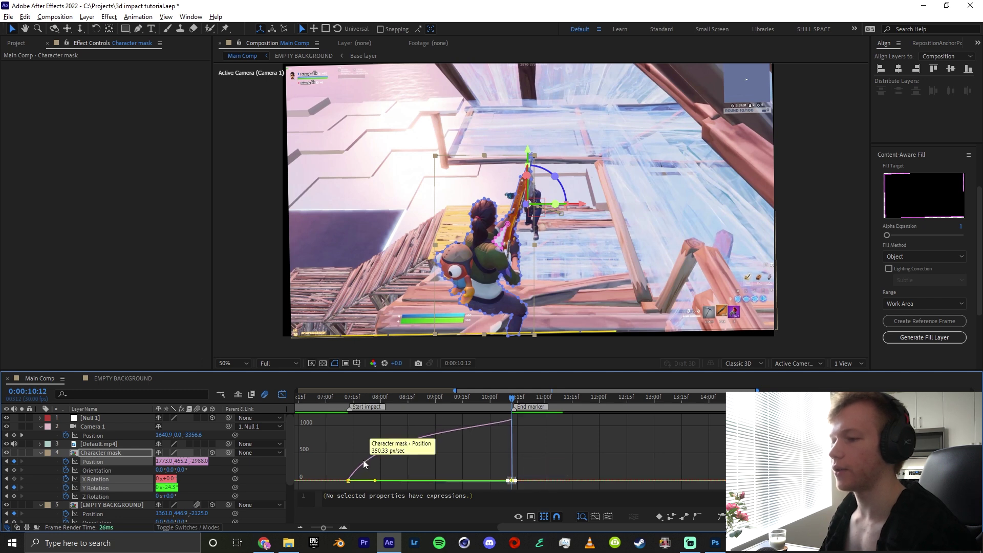
left_click_drag(375, 480, 436, 482)
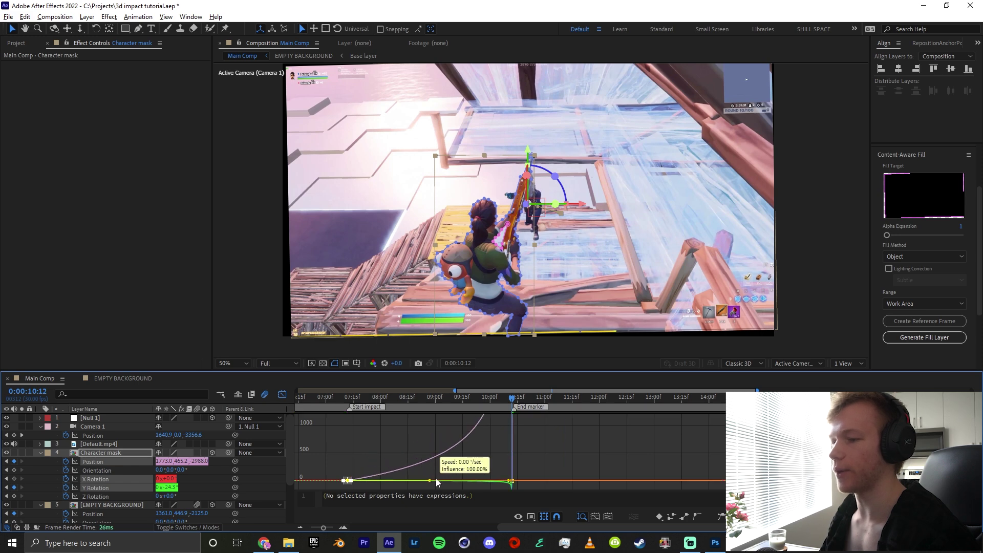
left_click_drag(512, 402, 635, 463)
left_click(281, 396)
Collapse the Character mask keyframes and play back the impact section from about 0:00:06:11
scroll(583, 460, "right", 6)
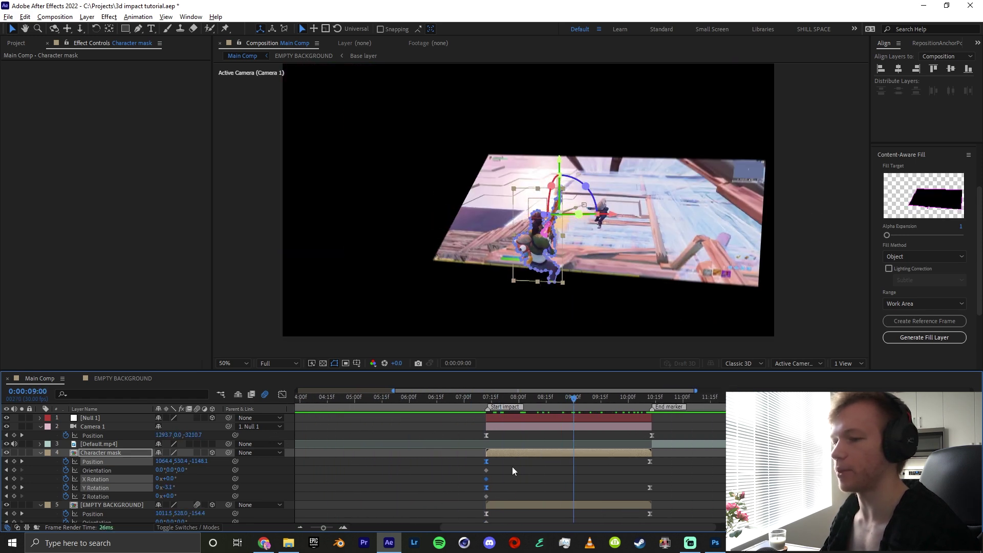
left_click_drag(455, 401, 423, 422)
key("u")
left_click(303, 401)
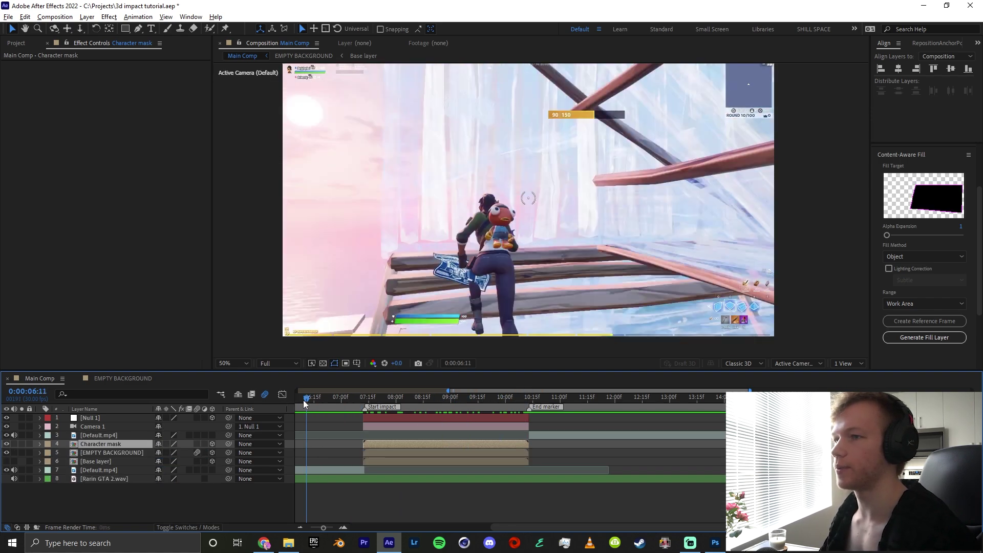
key("space")
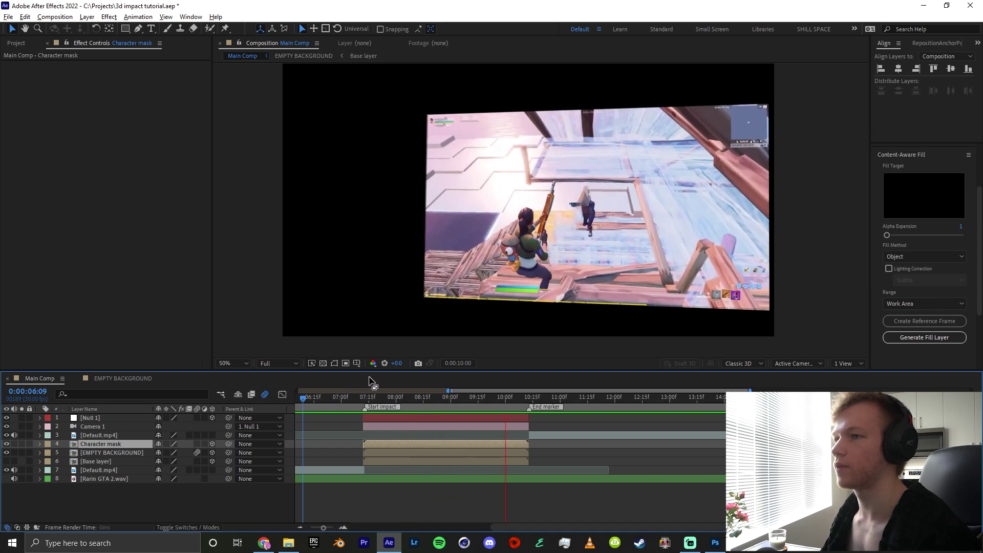
Apply S_Shake to Character mask with Amplitude 0.219, Frequency 0.60, and Wrap X and Wrap Y set to No
key("ctrl+space")
type("s_sha")
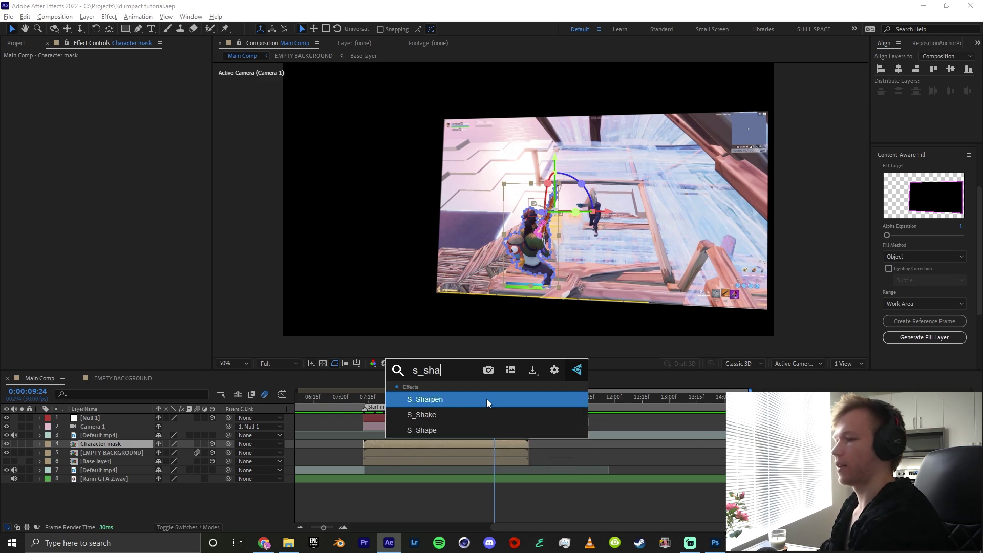
key("Return")
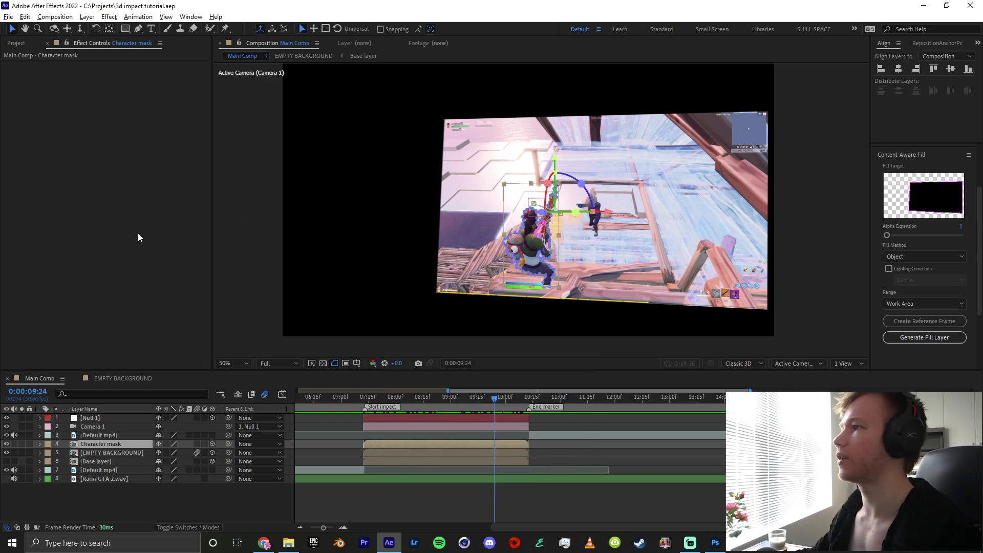
left_click(146, 195)
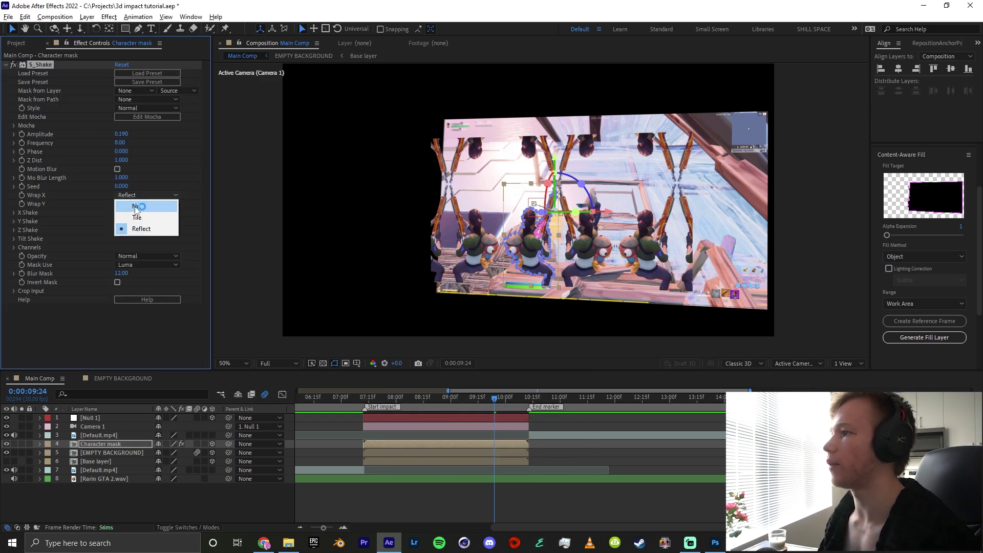
left_click(135, 206)
left_click(136, 204)
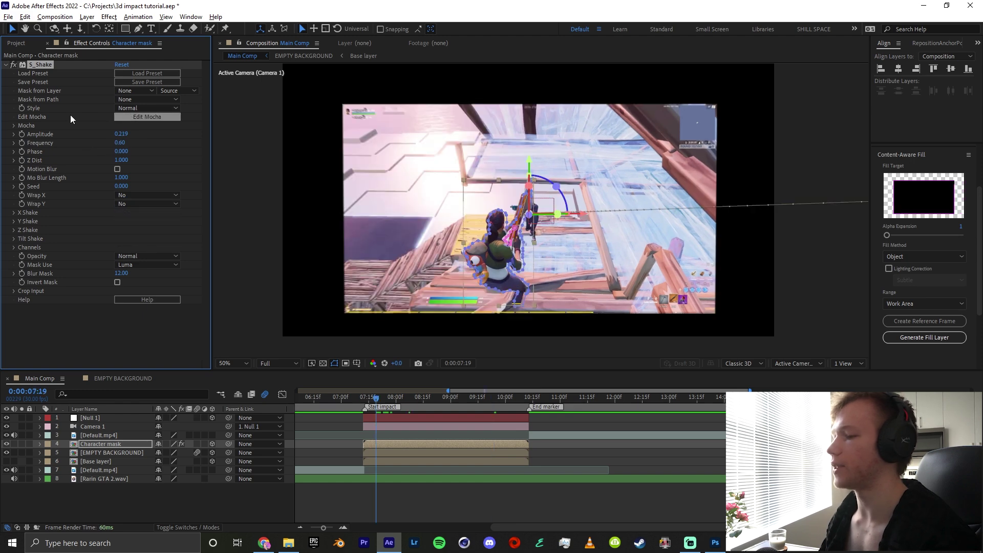
Copy the S_Shake effect to EMPTY BACKGROUND, set its Amplitude to 0.198 and Frequency to 0.69, and preview the result
left_click(123, 452)
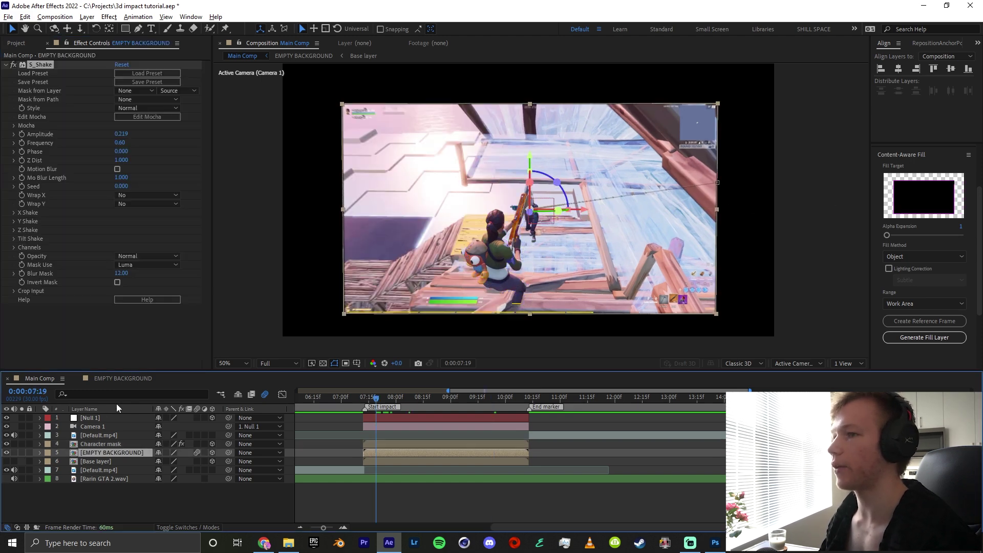
left_click_drag(125, 134, 116, 136)
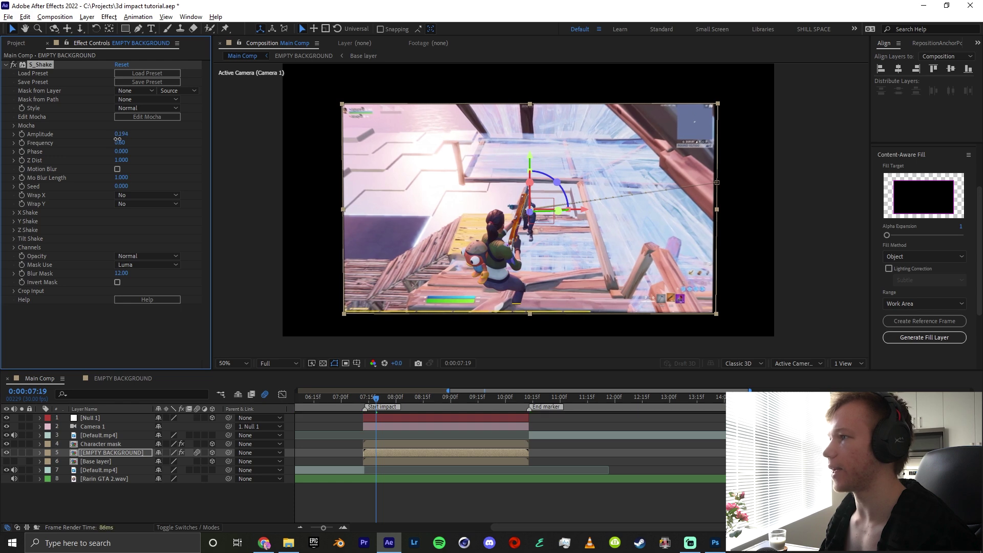
left_click(14, 213)
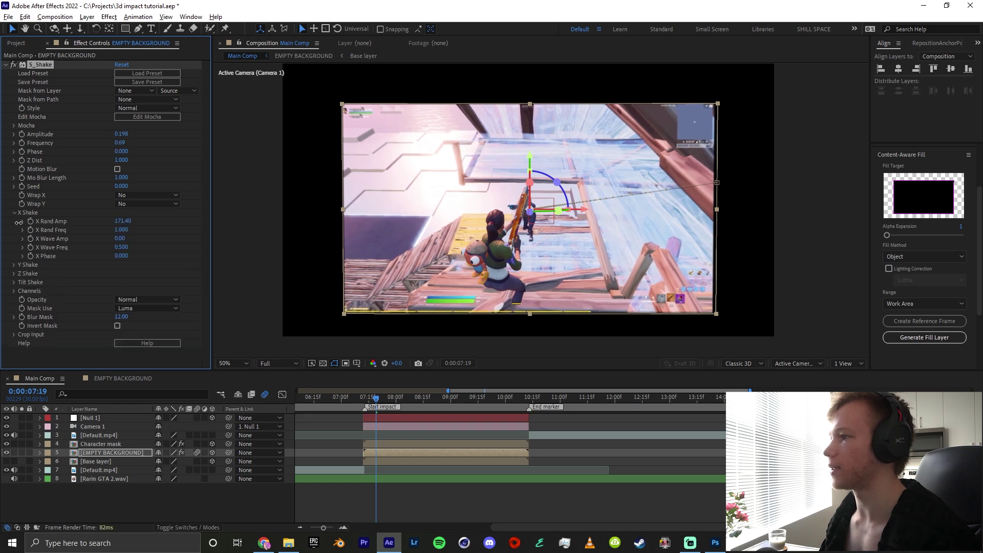
key("space")
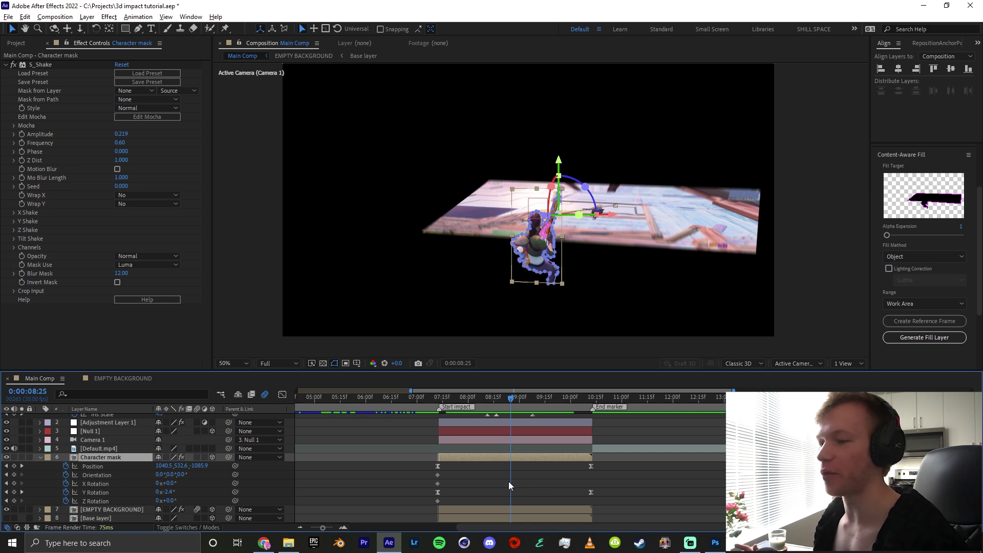
scroll(508, 482, "up", 2)
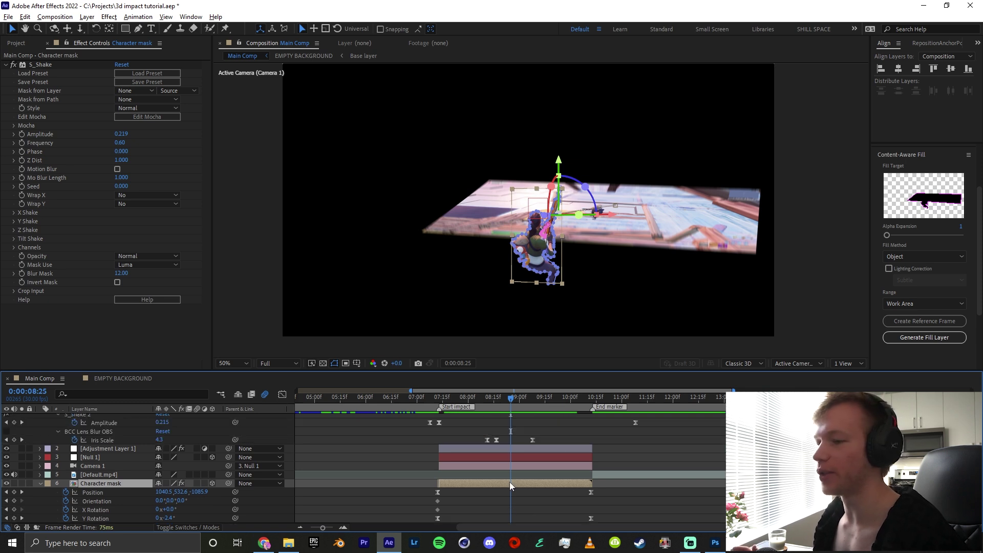
Keyframe Null 1's Y Rotation from 0x+0.0° at the Start impact marker to 1x+0.0° at the End marker
left_click(535, 398)
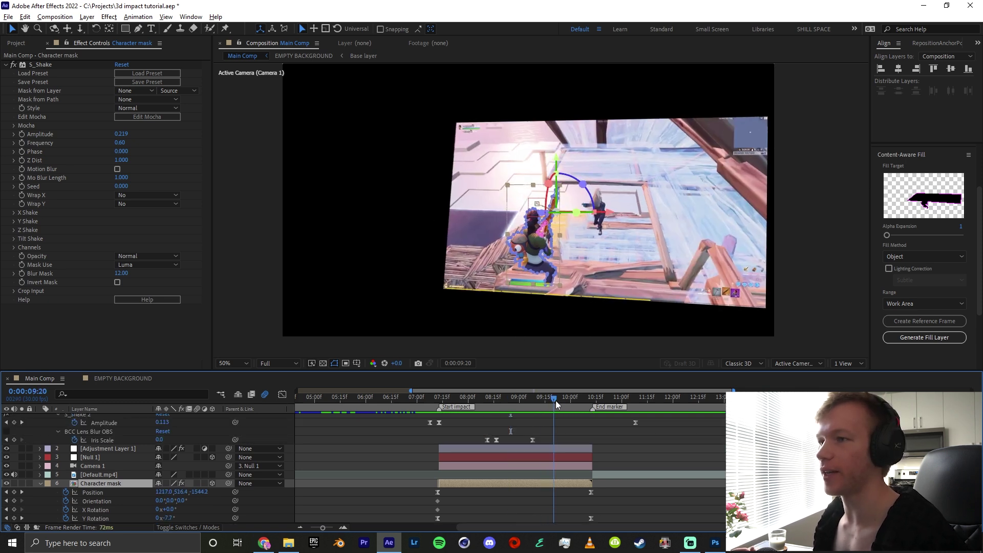
left_click(103, 460)
key("u")
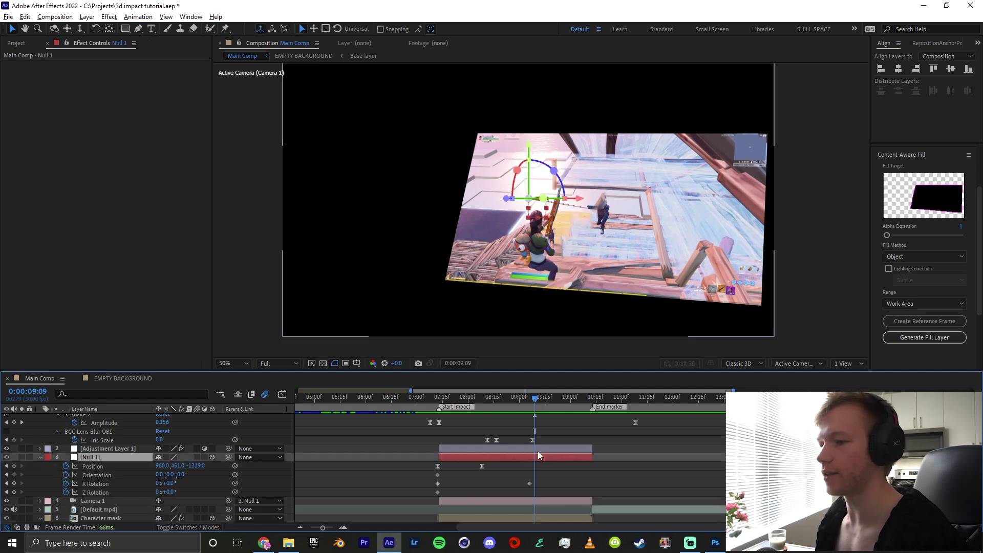
left_click(68, 484)
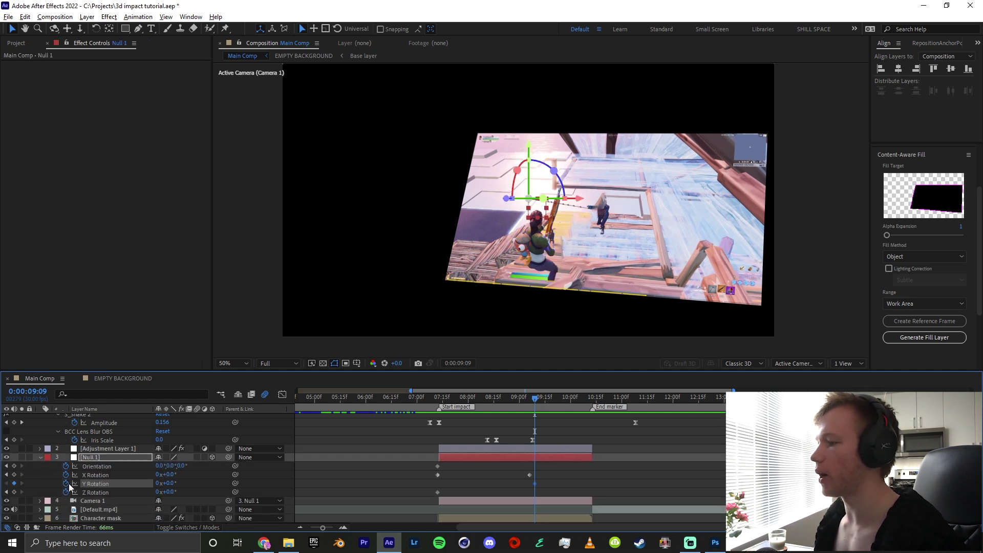
left_click_drag(535, 483, 437, 490)
left_click_drag(165, 483, 347, 474)
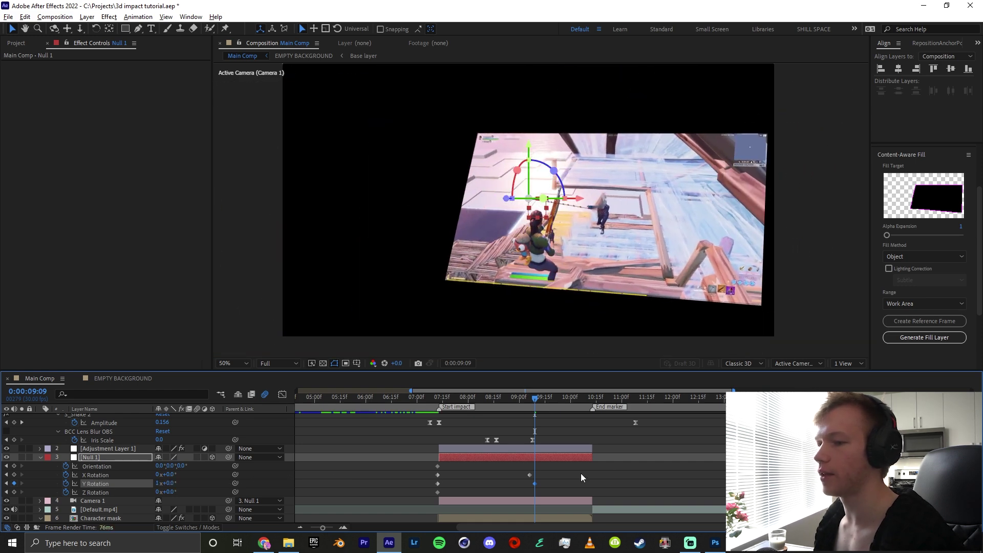
left_click_drag(535, 483, 594, 484)
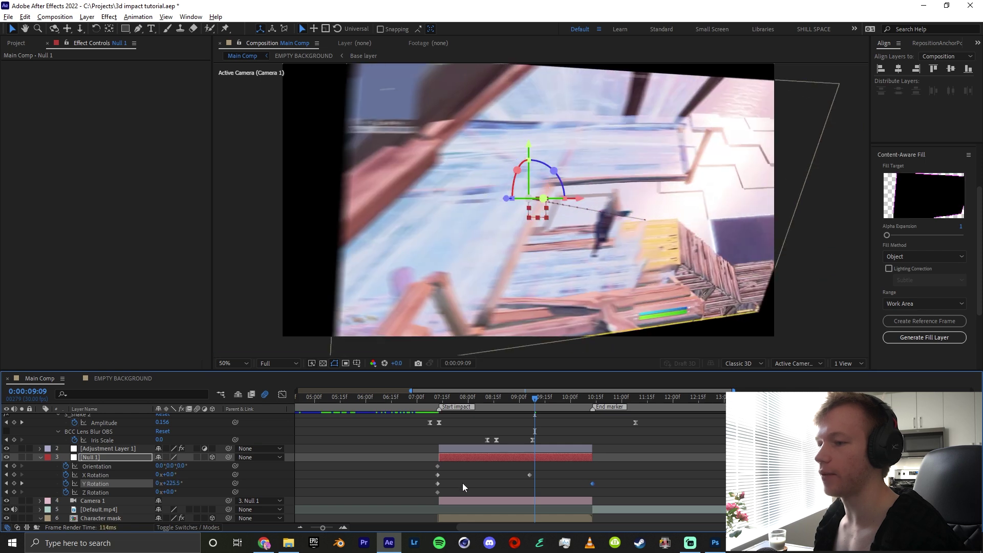
Easy ease both Null 1 Y Rotation keyframes and shape their speed curve into a narrow, sharp peak midway between the markers
left_click(438, 483, "shift")
key("F9")
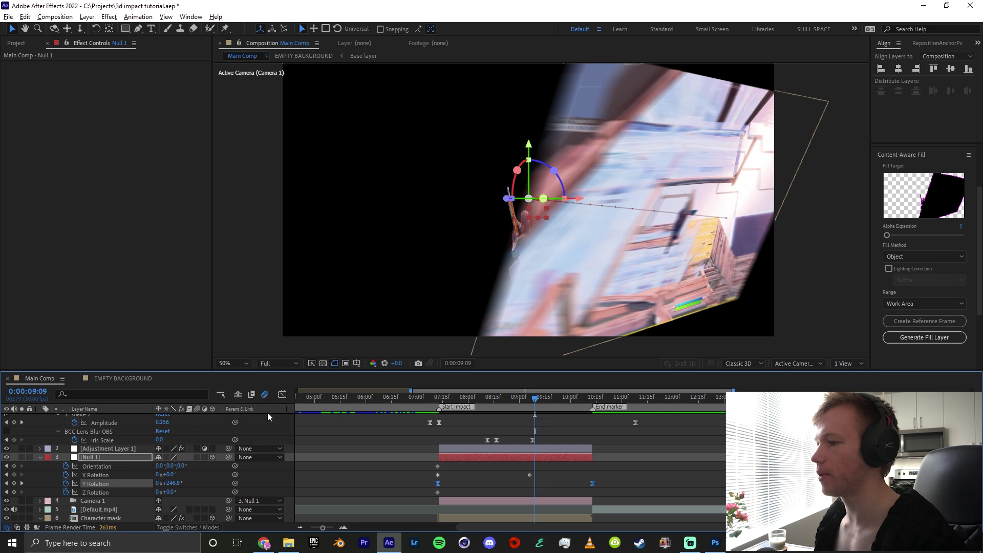
left_click(281, 396)
left_click_drag(625, 467, 504, 480)
left_click_drag(508, 398, 394, 420)
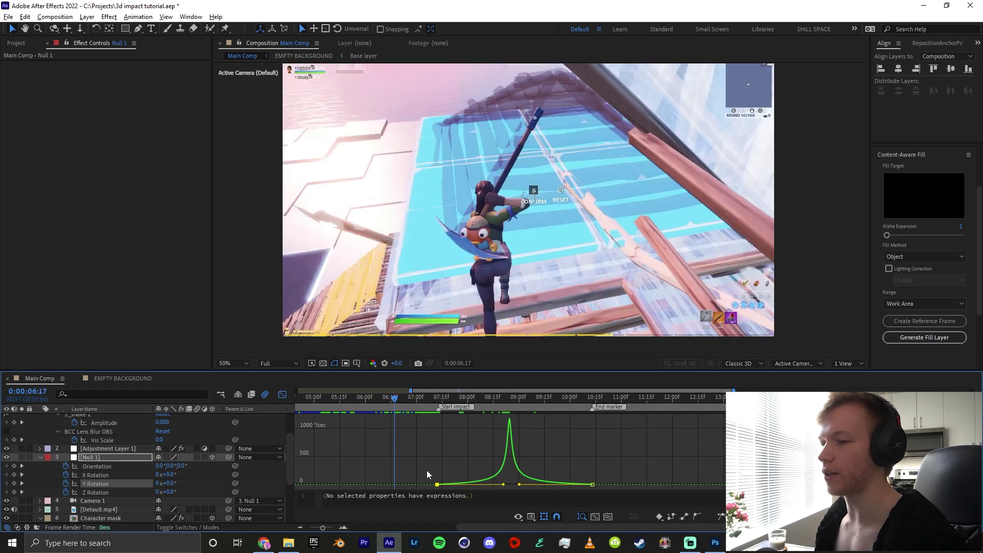
left_click_drag(483, 405, 516, 405)
left_click_drag(519, 485, 514, 485)
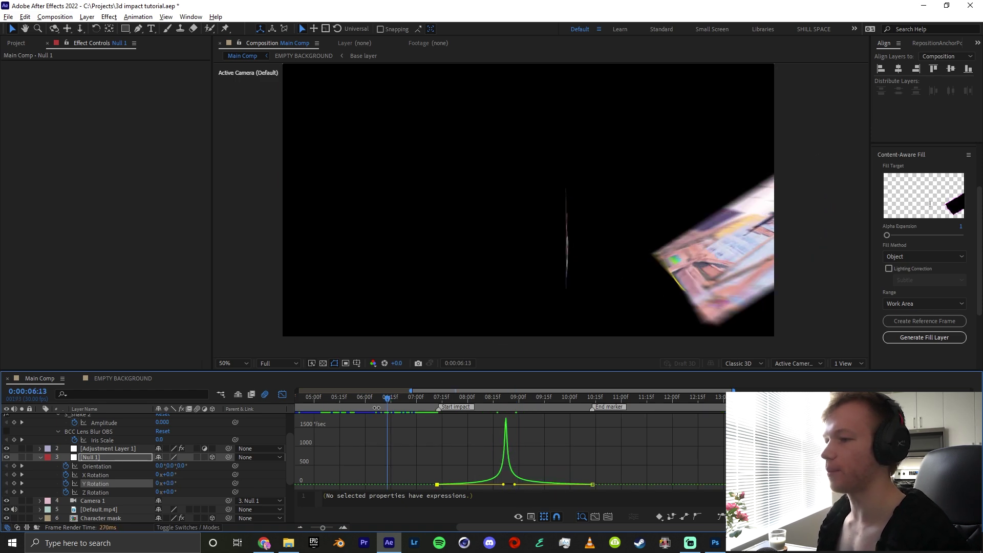
Return from the graph to the layer bars and preview the impact section with the full camera spin
key("shift+F3")
key("space")
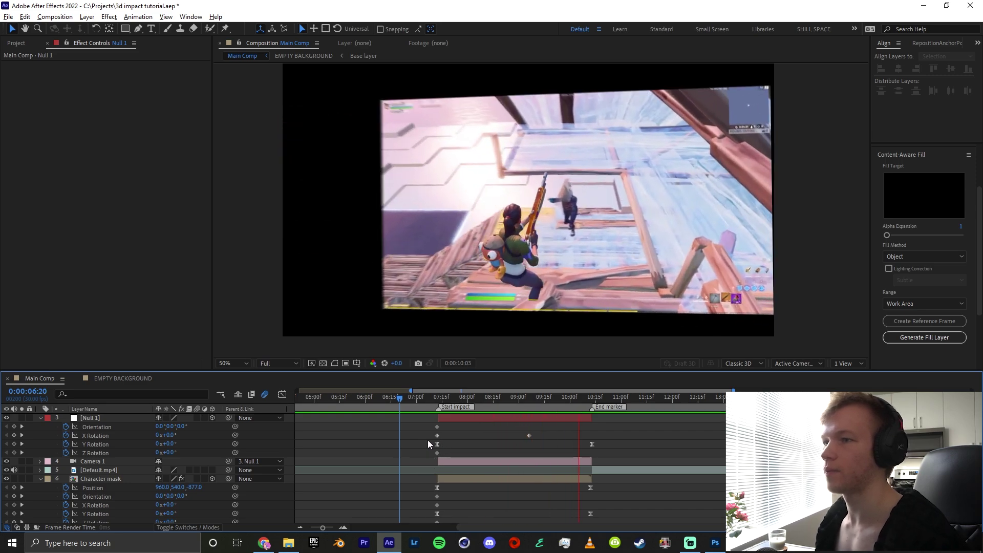
left_click_drag(444, 399, 447, 431)
scroll(498, 474, "up", 2)
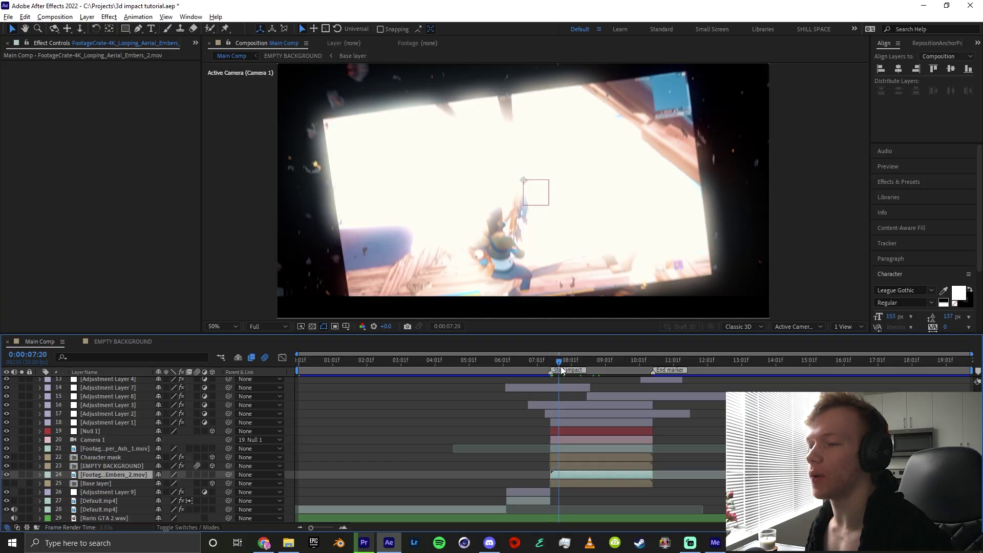
Solo the Falling Paper Ash and Looping Aerial Embers overlay layers to inspect their particles, and restore the full composite view
left_click_drag(571, 370, 615, 373)
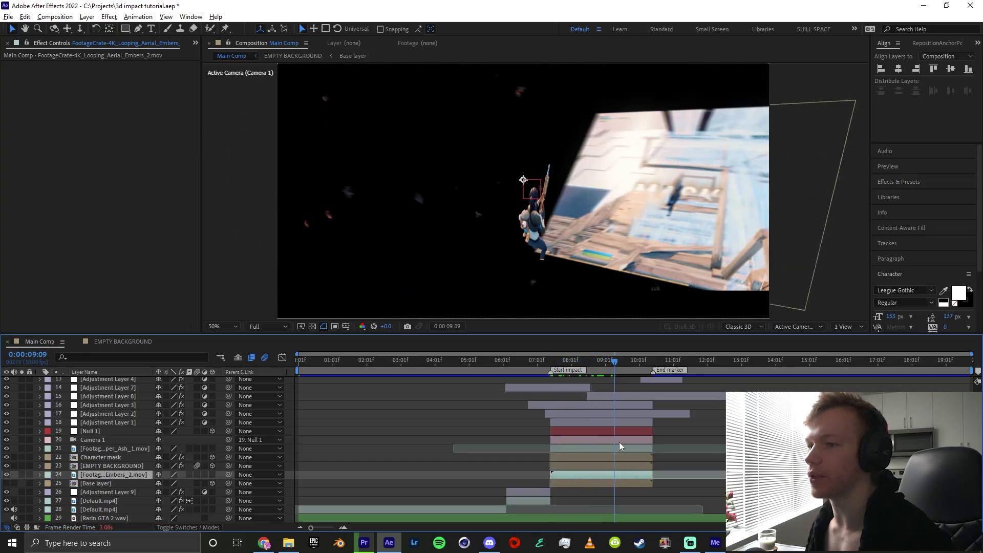
left_click(568, 448)
left_click(21, 448)
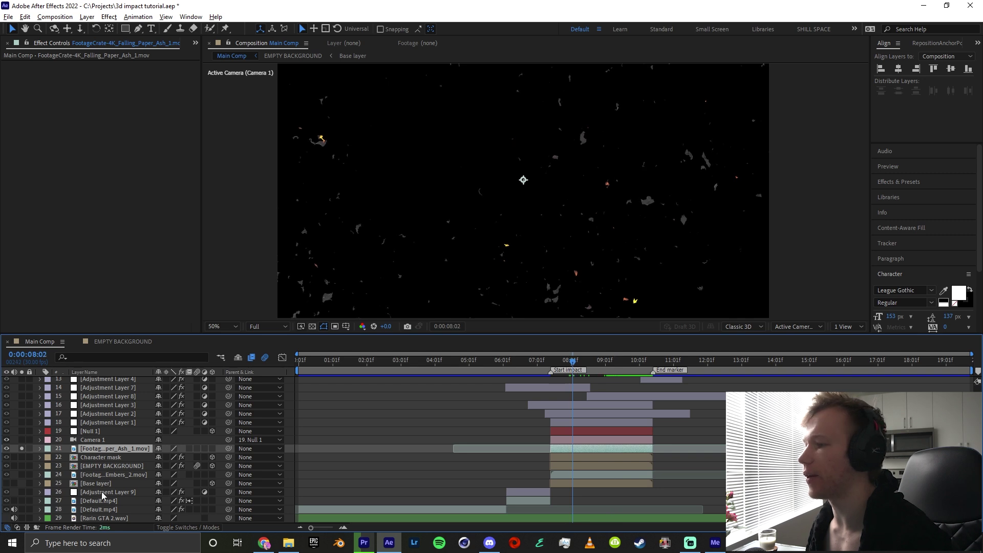
left_click(95, 475)
left_click(21, 475)
left_click_drag(586, 367, 613, 365)
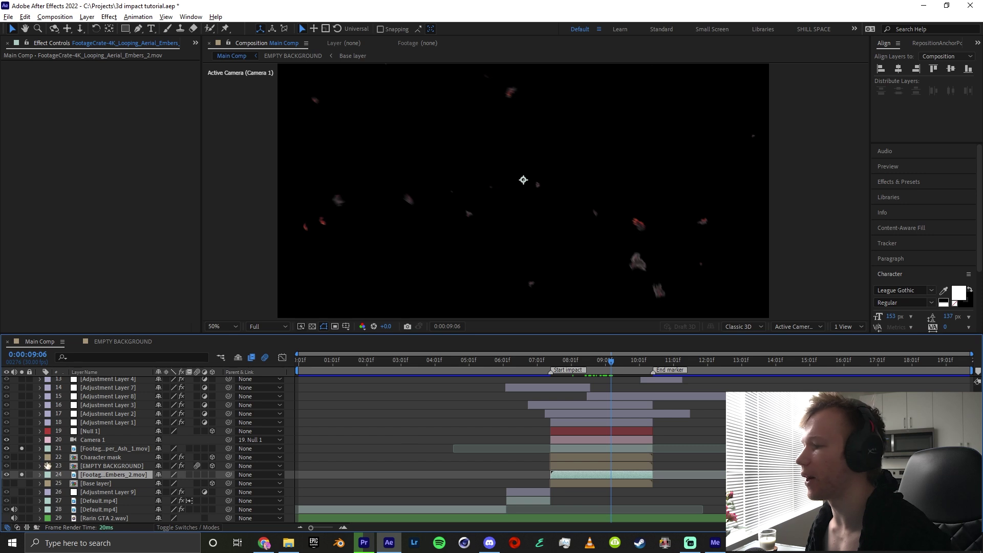
left_click(22, 474)
Examine the layer stack around 0:00:09:27, including the effects on EMPTY BACKGROUND and Adjustment Layer 8
scroll(47, 455, "up", 2)
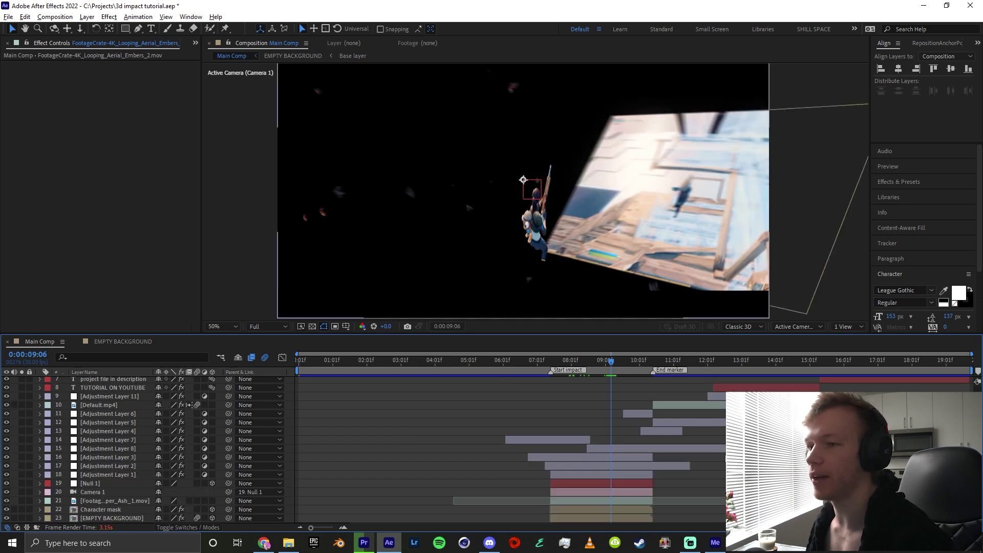
scroll(717, 466, "up", 1)
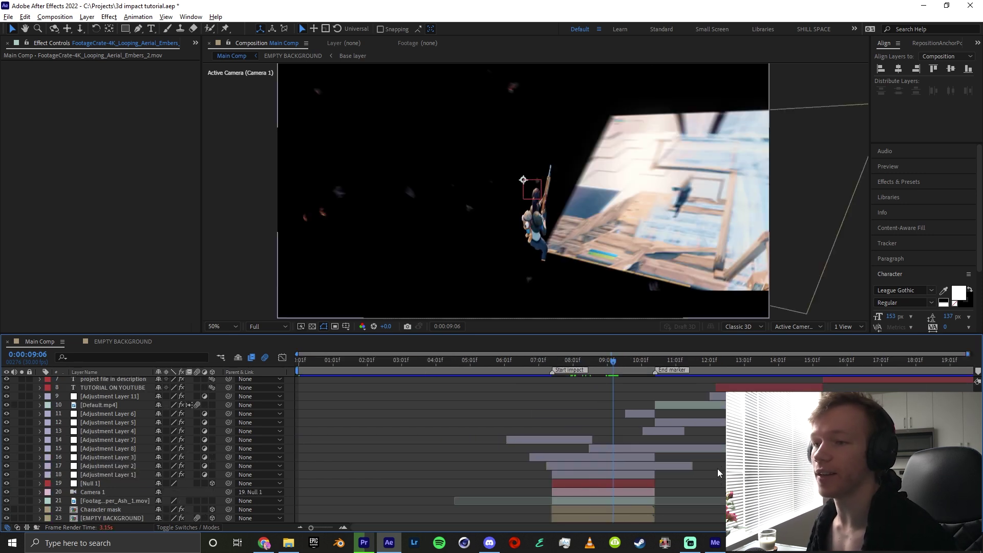
left_click_drag(651, 361, 638, 367)
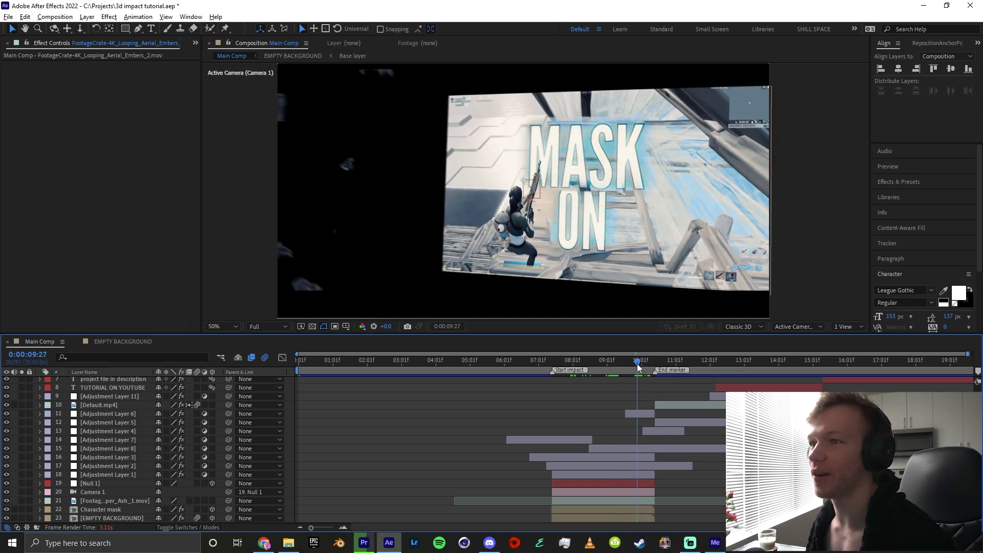
scroll(638, 479, "down", 2)
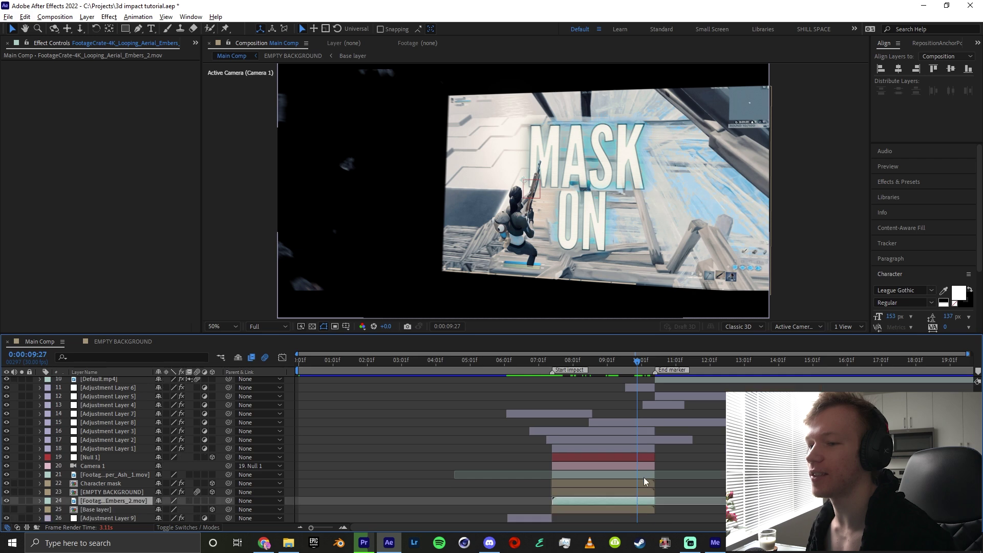
left_click(625, 464)
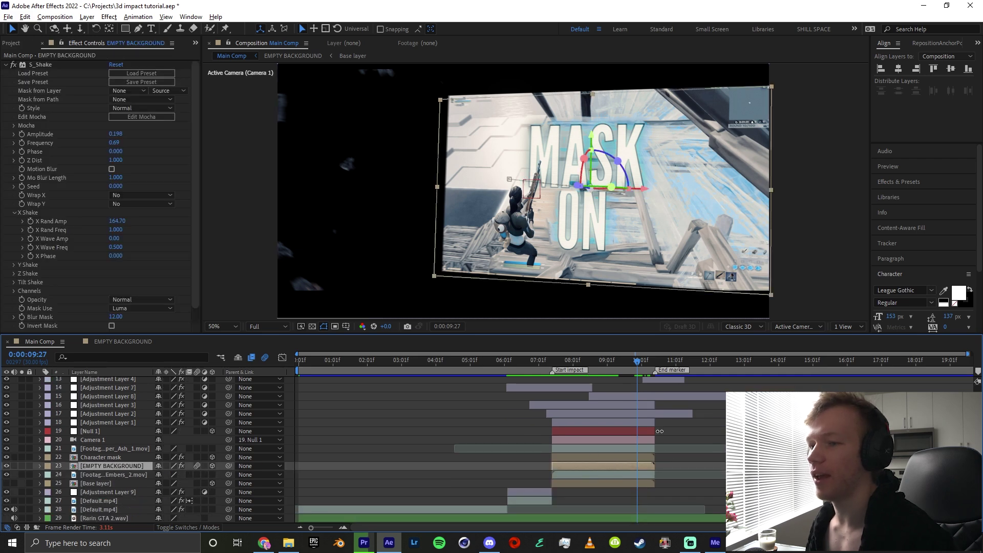
scroll(660, 432, "up", 2)
left_click(642, 450)
scroll(677, 455, "down", 1)
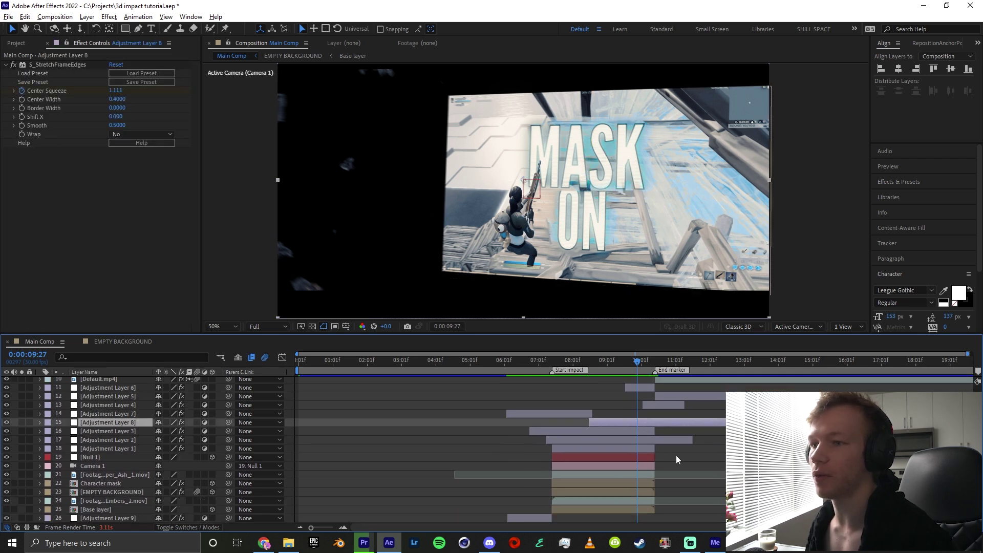
scroll(671, 436, "up", 2)
Move back to the gameplay before the Start impact marker and play back the finished composition from about 0:00:03:22
left_click_drag(638, 362, 474, 395)
scroll(532, 445, "up", 1)
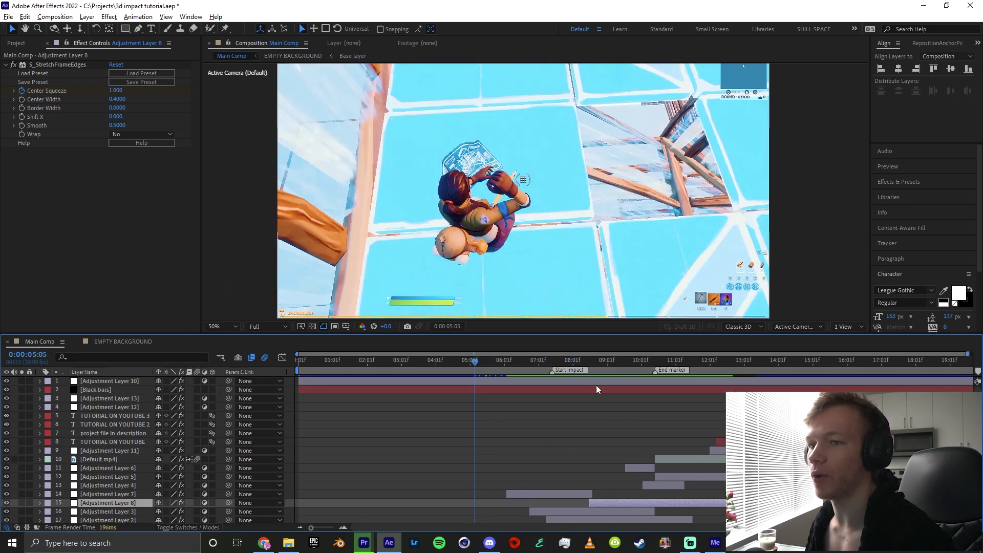
mouse_move(591, 369)
left_mouse_down()
mouse_move(603, 369)
mouse_move(474, 378)
left_mouse_up()
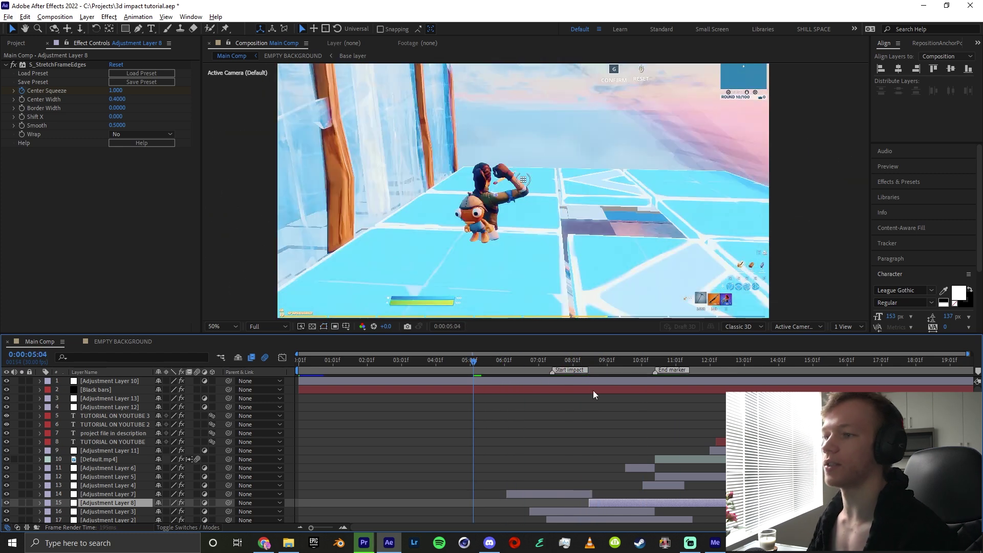
key("space")
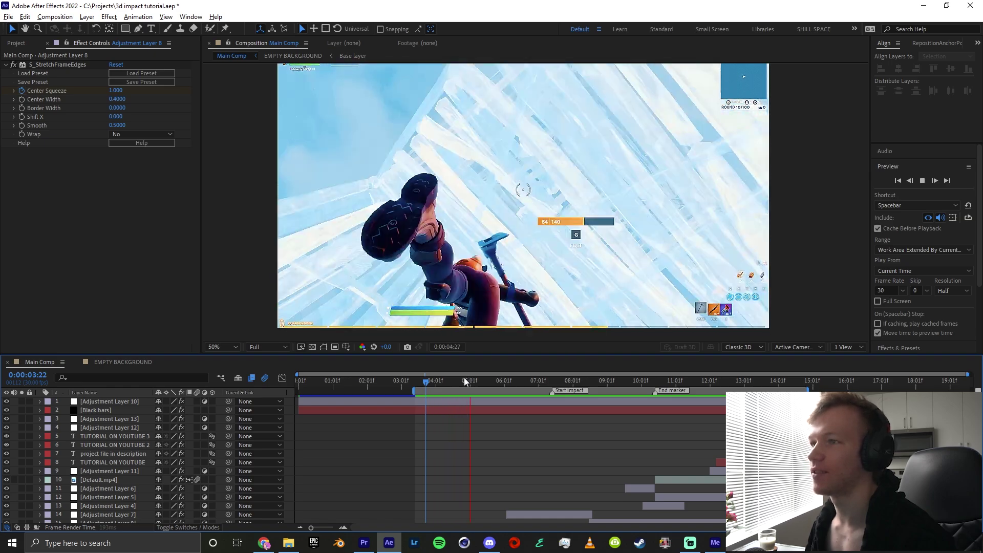